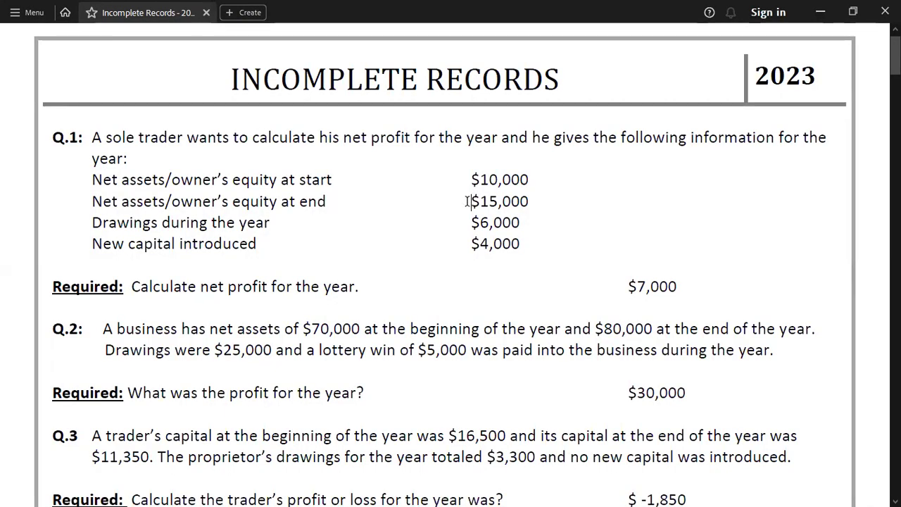
- In Excel cell B6299, complete the Q.1 equity change as P = (15000 - 10000) using the closing and opening equity in the PDF
{"action": "key", "text": "alt+Tab"}
{"action": "type", "text": "5000 -"}
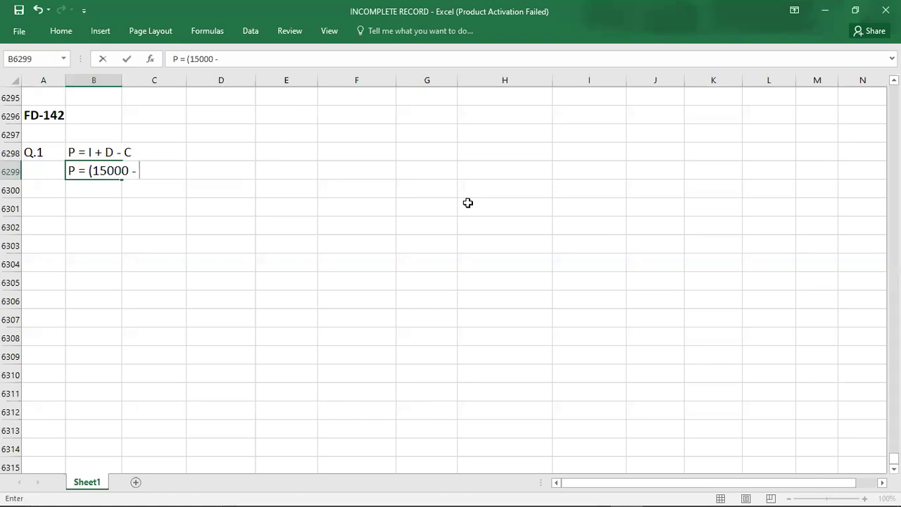
{"action": "key", "text": "alt+Tab"}
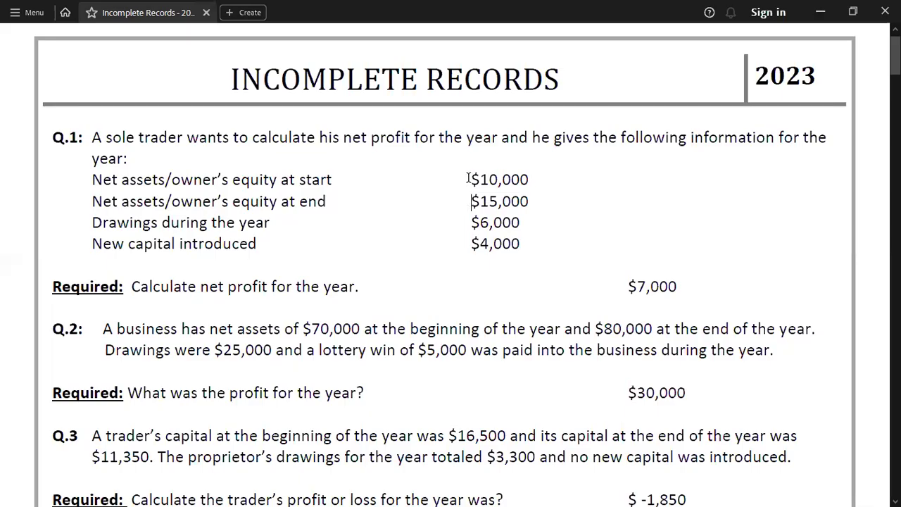
{"action": "key", "text": "alt+Tab"}
{"action": "type", "text": "100"}
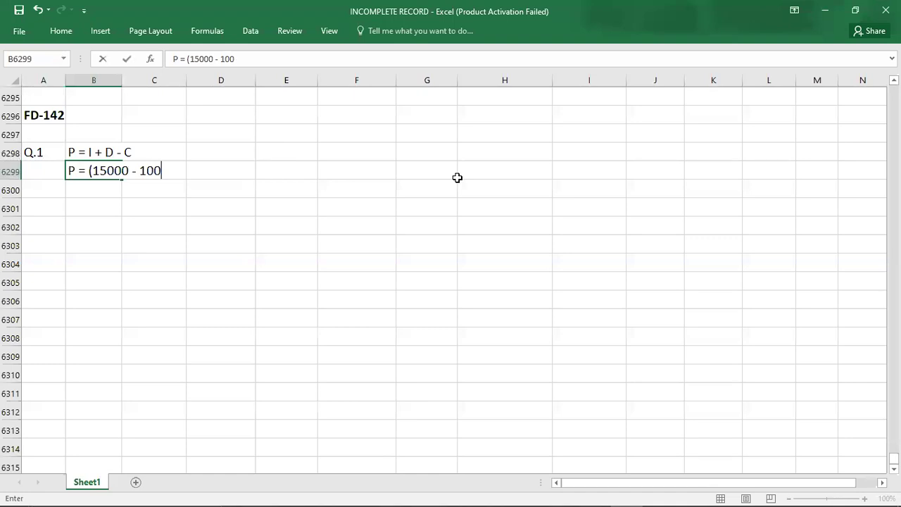
{"action": "type", "text": "00) +"}
- Extend the Q.1 substitution in B6299 with the PDF's drawings and new capital, + 6000 - 4000
{"action": "key", "text": "alt+Tab"}
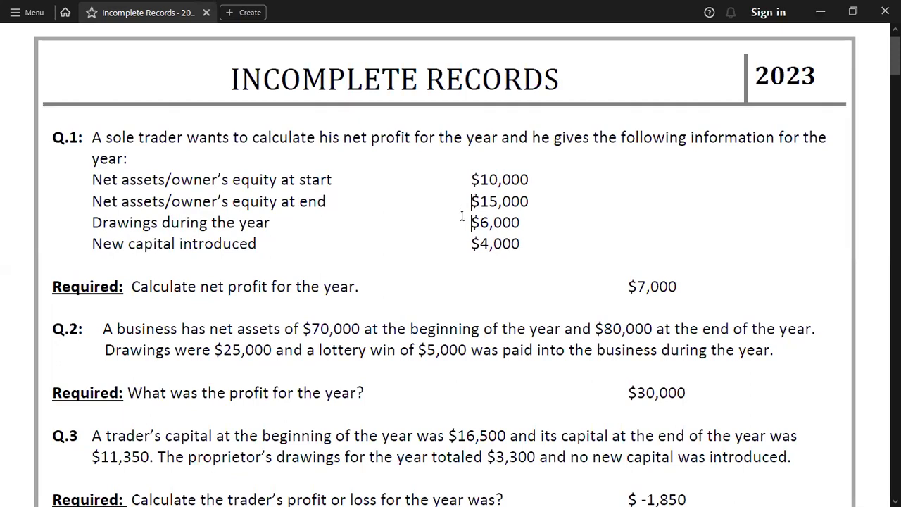
{"action": "key", "text": "alt+Tab"}
{"action": "type", "text": "6000"}
{"action": "type", "text": " -"}
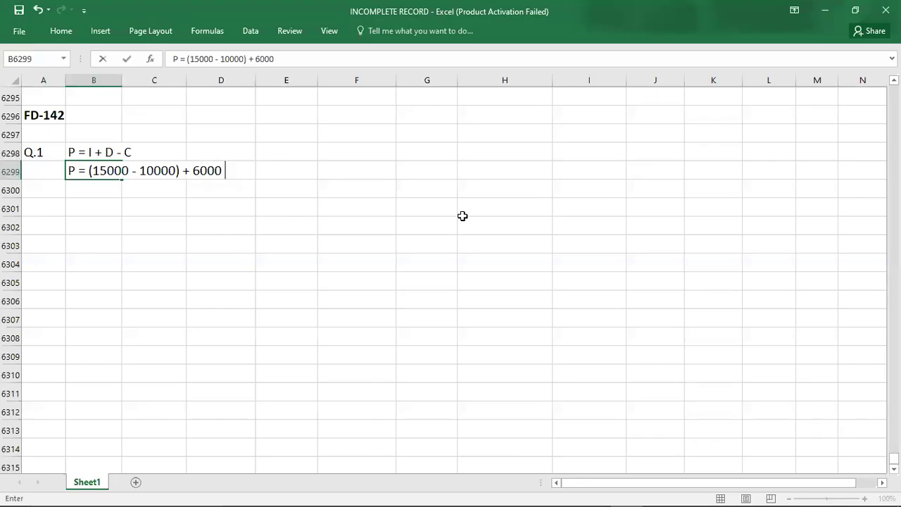
{"action": "key", "text": "alt+Tab"}
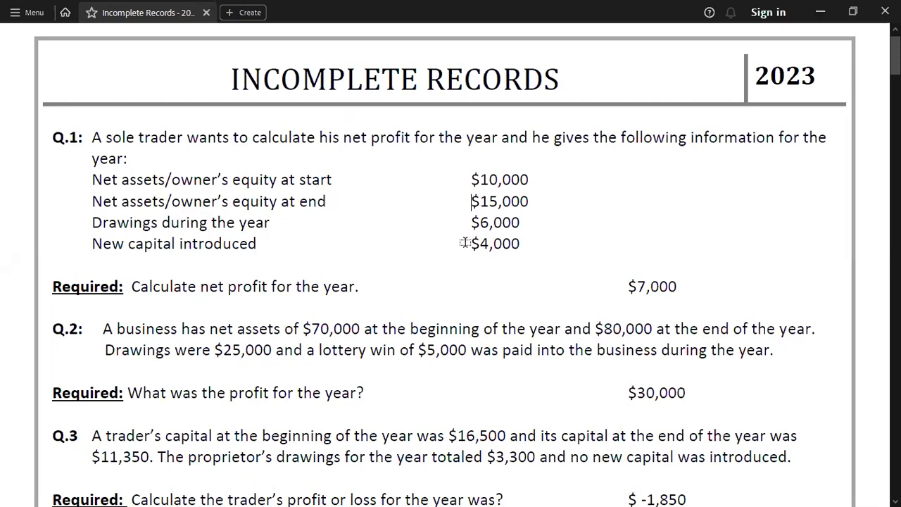
{"action": "key", "text": "alt+Tab"}
{"action": "type", "text": "4000"}
{"action": "key", "text": "Return"}
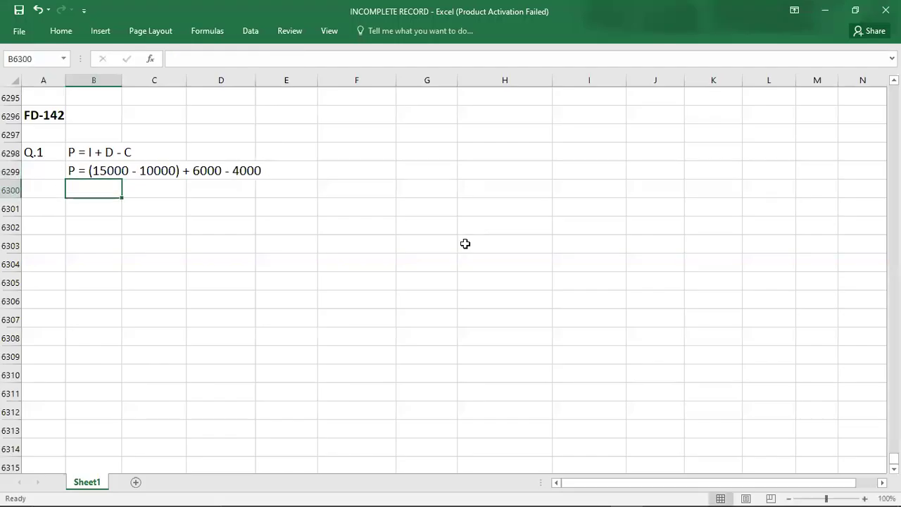
- Write the remaining Q.1 lines, P = 5000 + 6000 - 4000 and P = 7000, and check the result against the PDF answer
{"action": "type", "text": "P = 50"}
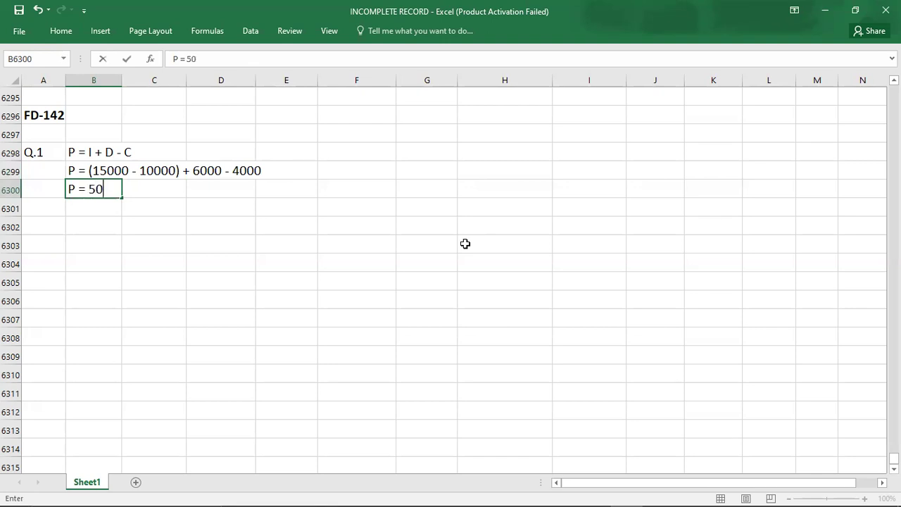
{"action": "type", "text": "00 + 600"}
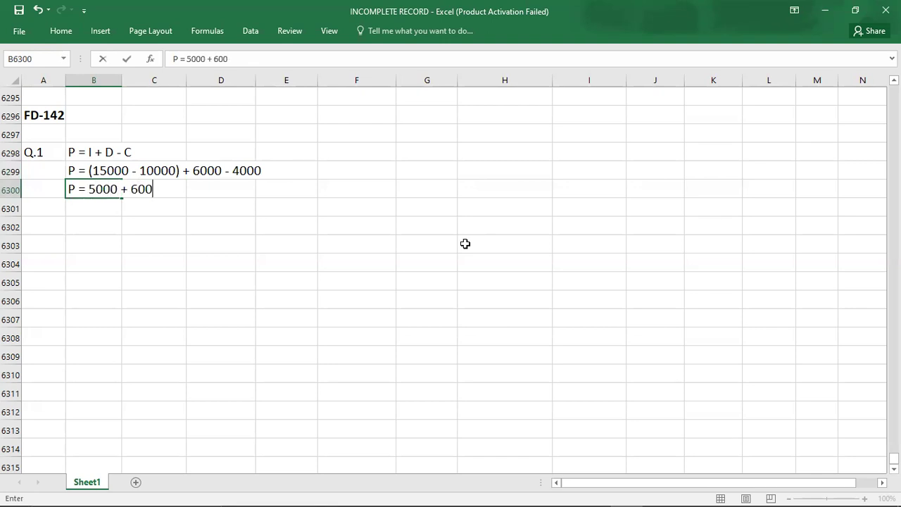
{"action": "type", "text": "0 - 4000"}
{"action": "key", "text": "Return"}
{"action": "type", "text": "P = "}
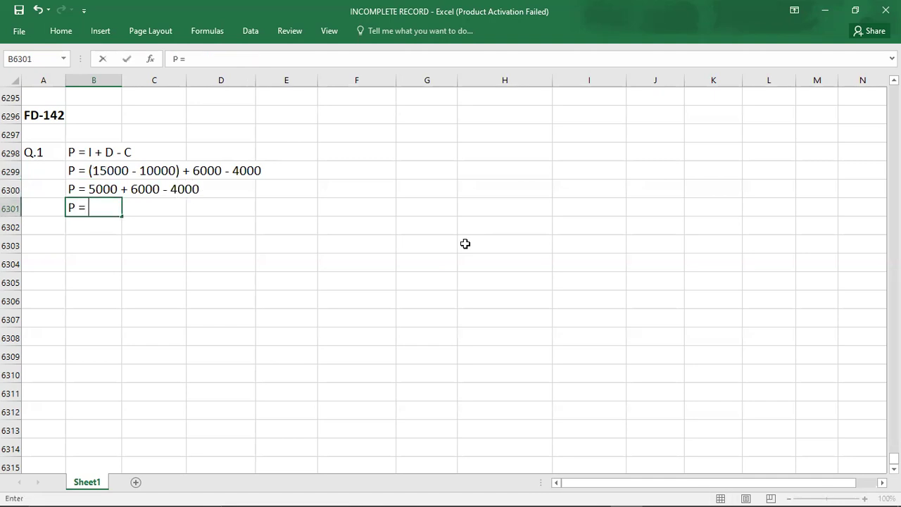
{"action": "type", "text": "7000"}
{"action": "key", "text": "Return"}
{"action": "key", "text": "Return"}
{"action": "key", "text": "Left"}
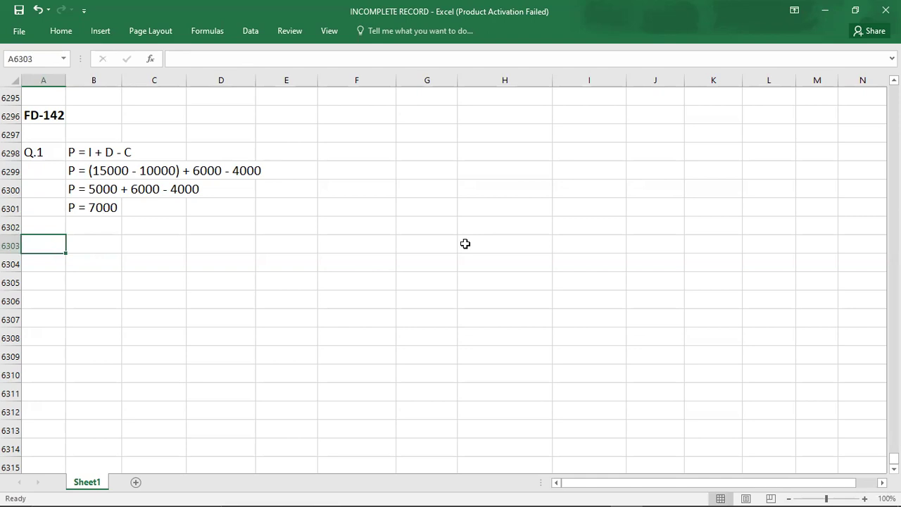
{"action": "key", "text": "alt+Tab"}
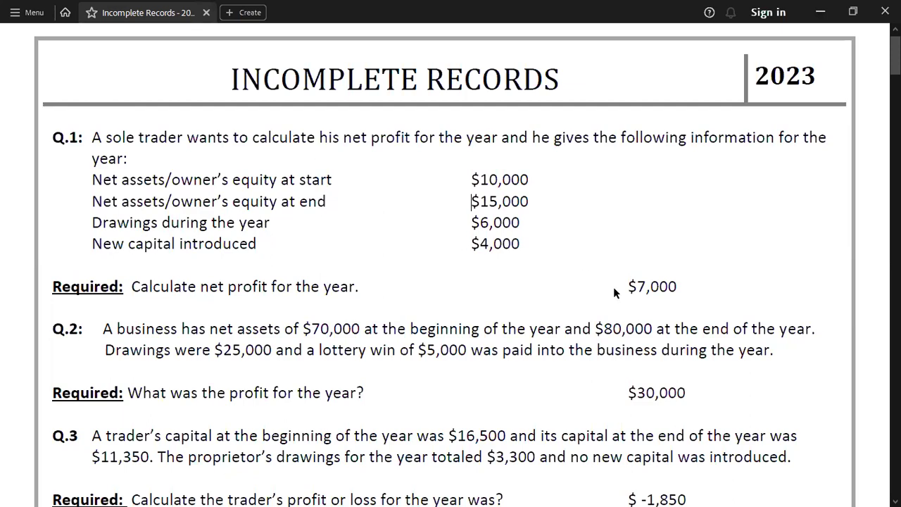
{"action": "key", "text": "alt+Tab"}
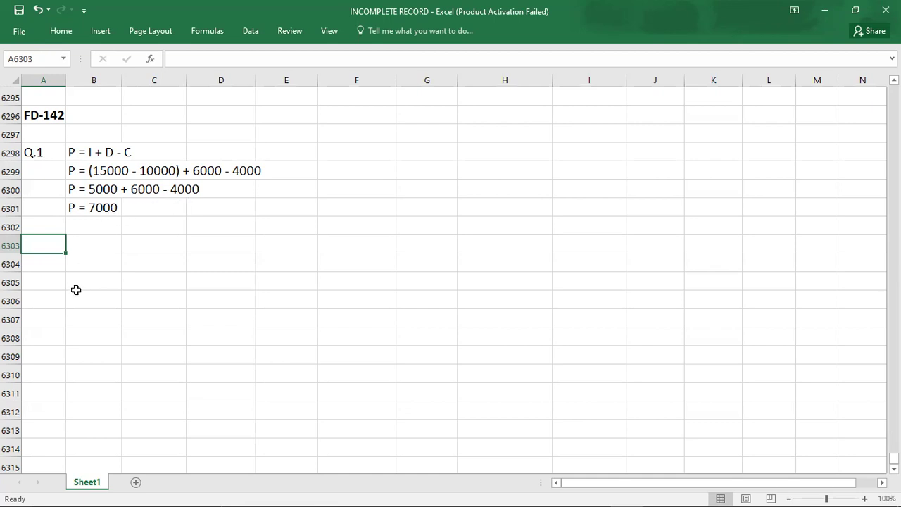
{"action": "type", "text": "Q.3"}
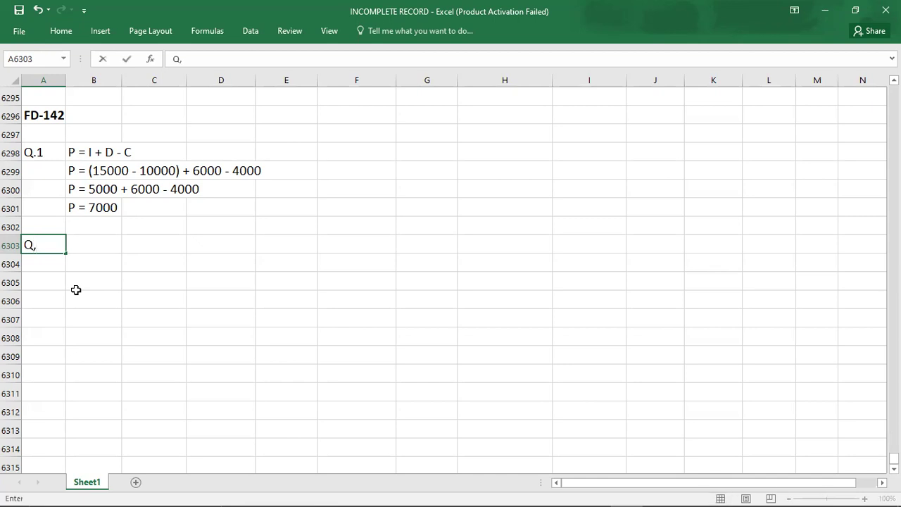
{"action": "key", "text": "Return"}
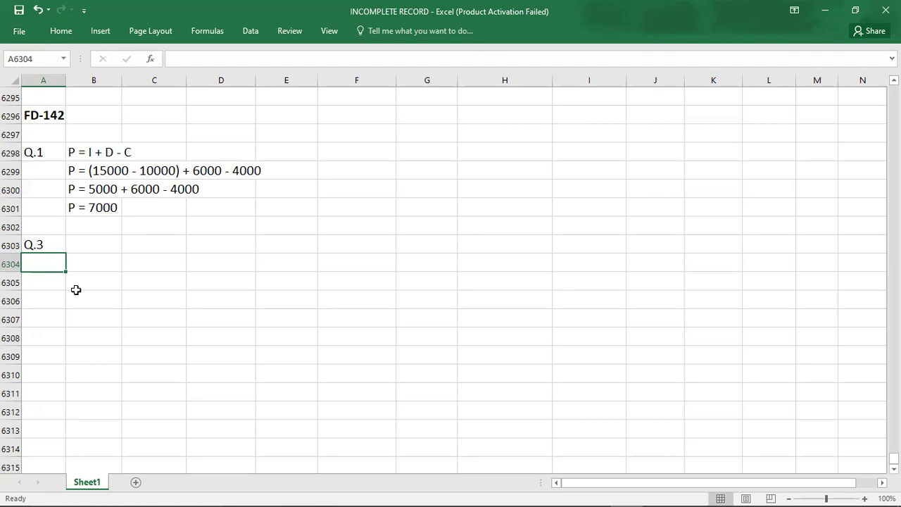
{"action": "key", "text": "Up"}
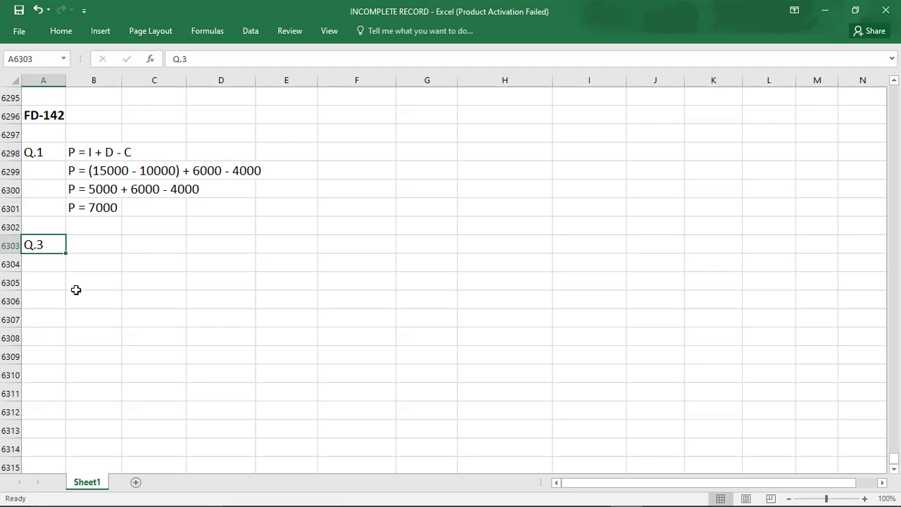
- Label cell A6303 as Q.2 and write the formula P = I + D - C beside it in B6303
{"action": "type", "text": "Q.2"}
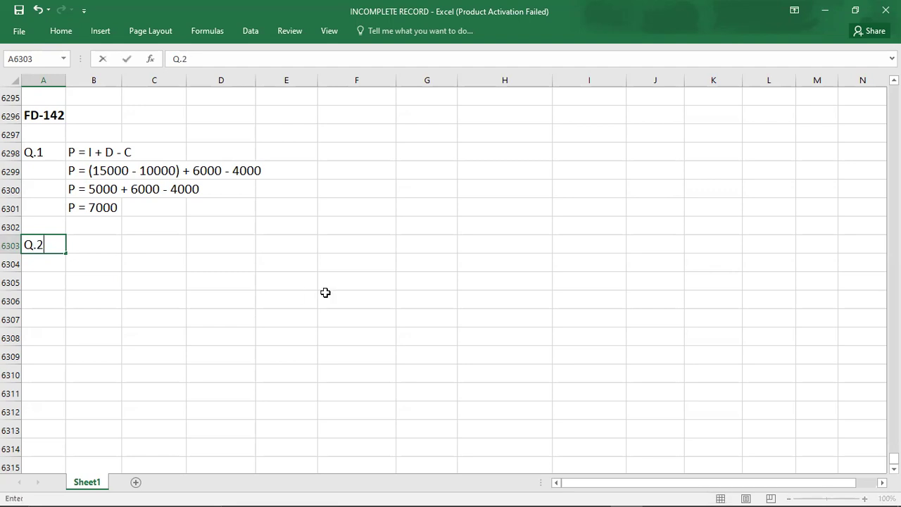
{"action": "key", "text": "Tab"}
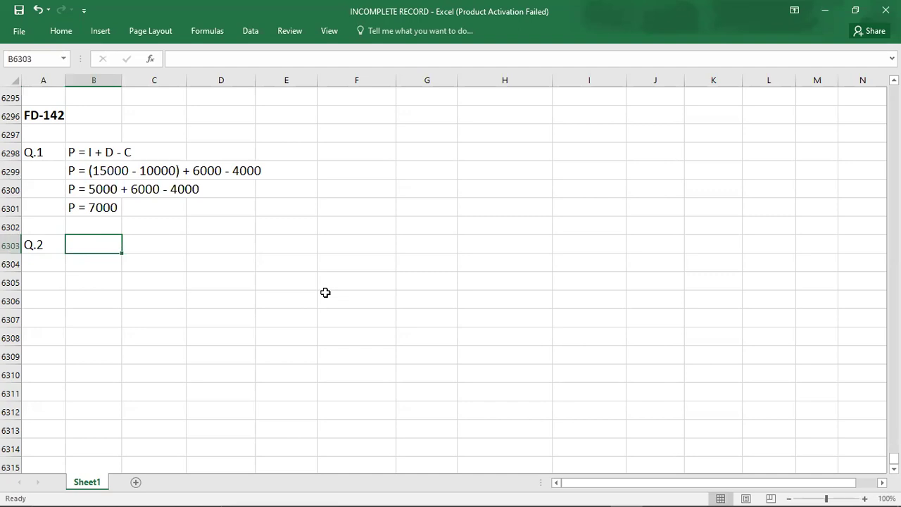
{"action": "type", "text": "P = "}
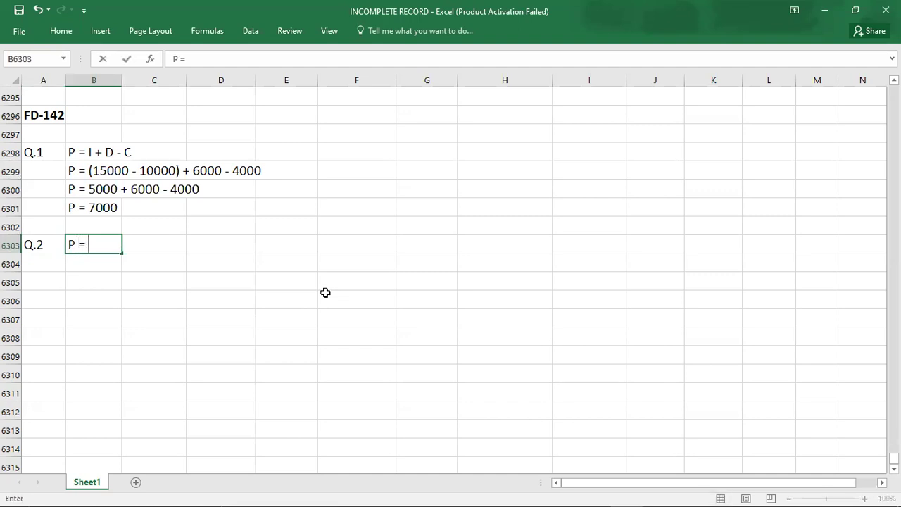
{"action": "type", "text": "I + D - C"}
{"action": "key", "text": "Return"}
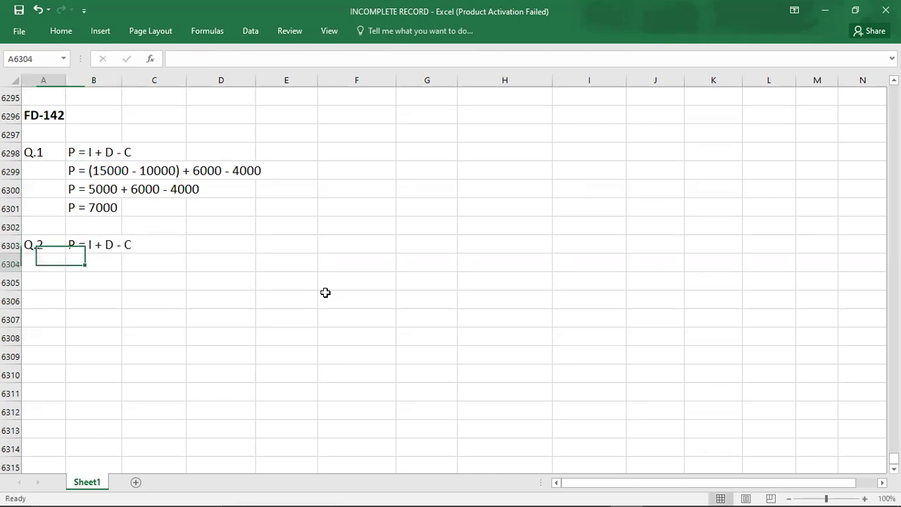
- Read Q.2 in the PDF and enter its change in net assets in Excel cell B6304 as P = (80000 - 70000)
{"action": "key", "text": "Right"}
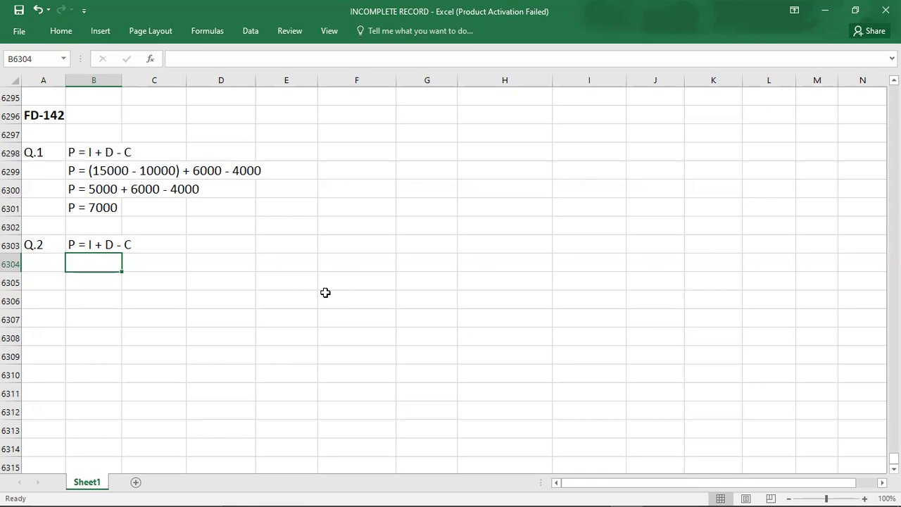
{"action": "key", "text": "alt+Tab"}
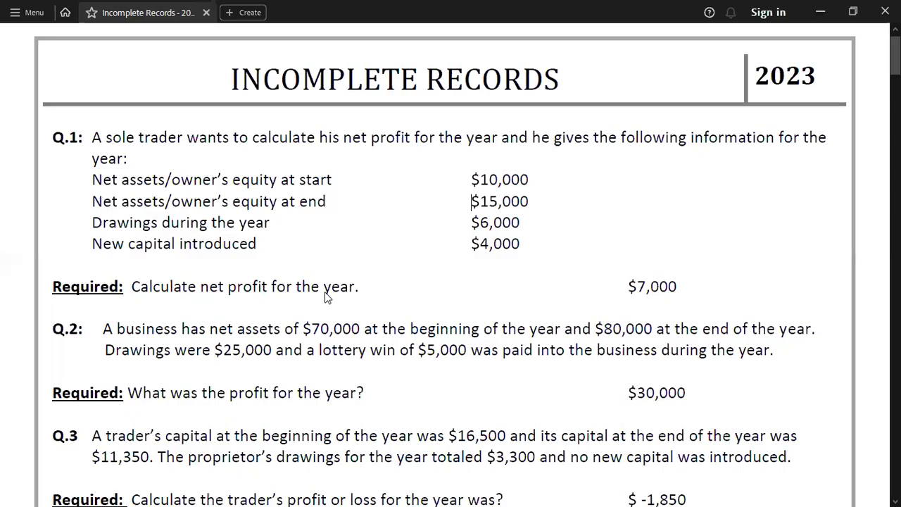
{"action": "key", "text": "alt+space"}
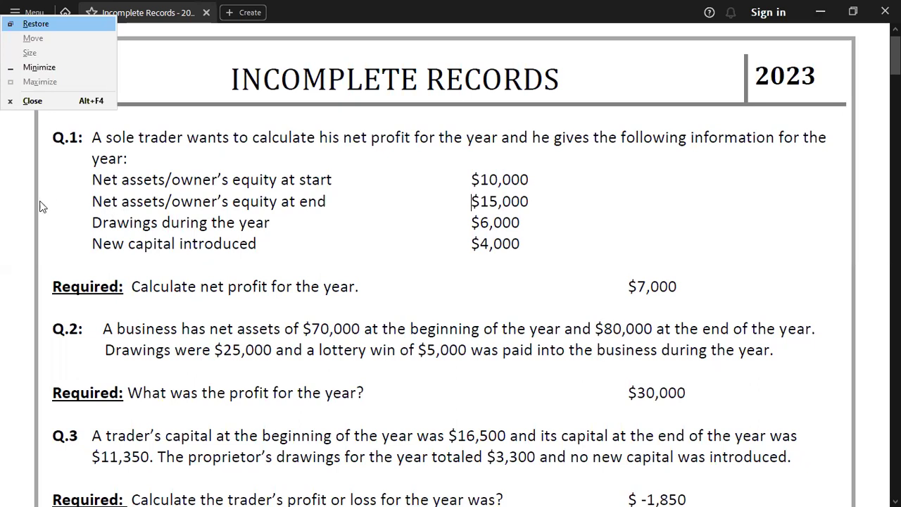
{"action": "key", "text": "Escape"}
{"action": "scroll", "coordinate": [28, 210], "scroll_direction": "down", "scroll_amount": 4}
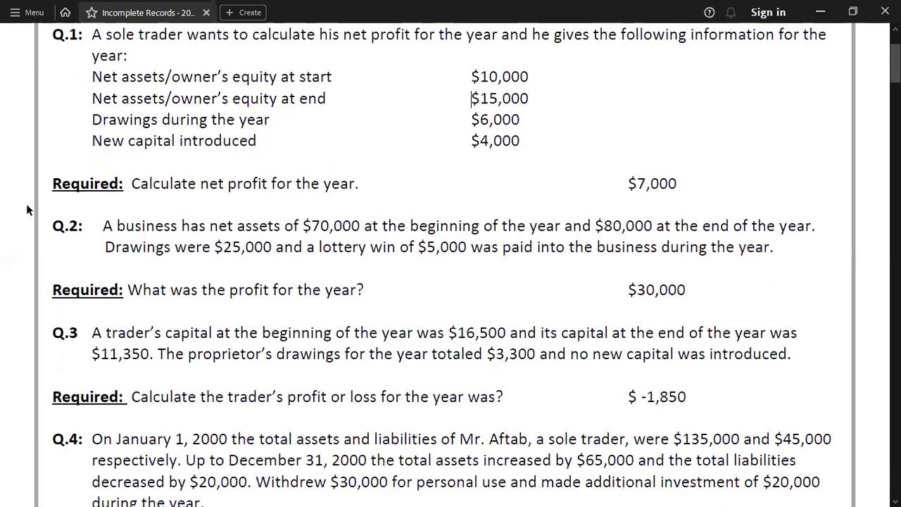
{"action": "scroll", "coordinate": [29, 210], "scroll_direction": "down", "scroll_amount": 1}
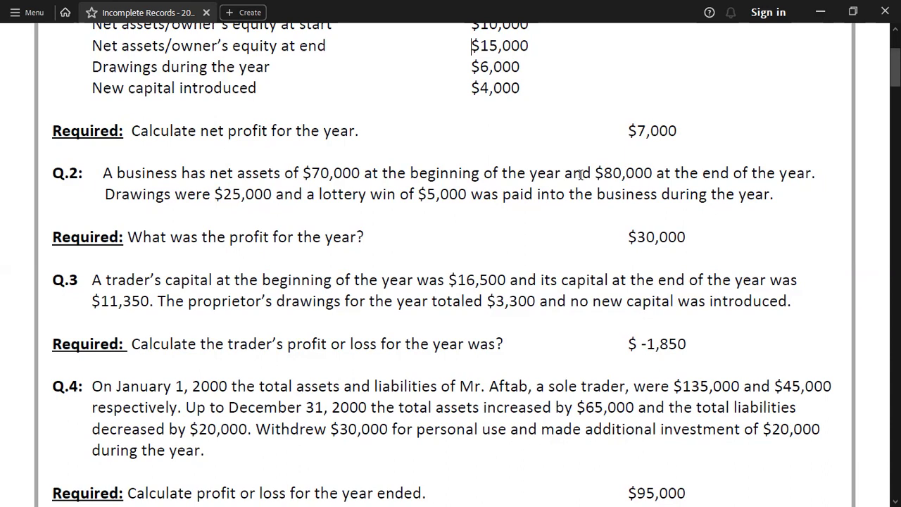
{"action": "key", "text": "alt+Tab"}
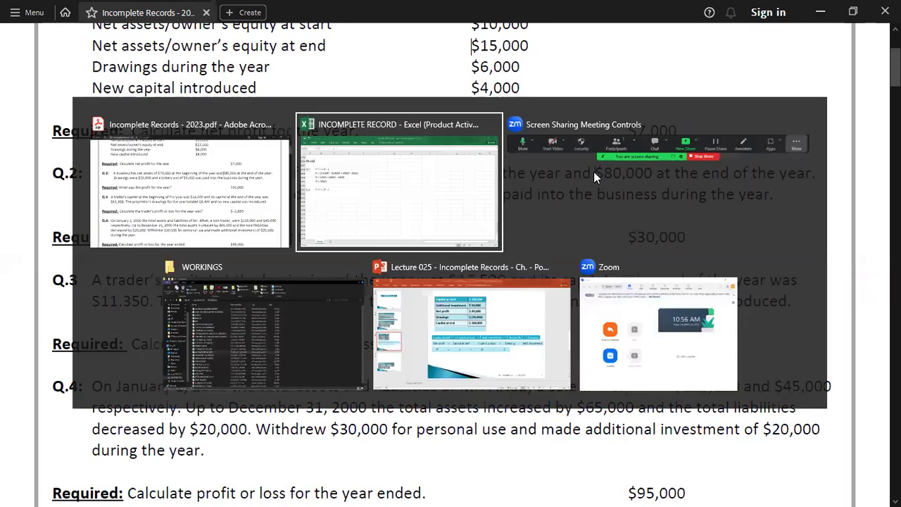
{"action": "type", "text": "P = ("}
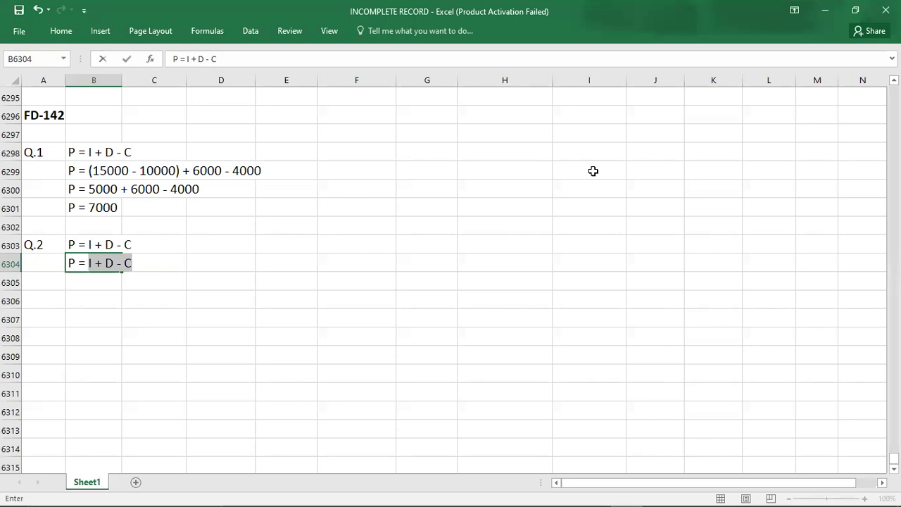
{"action": "type", "text": "80000 -"}
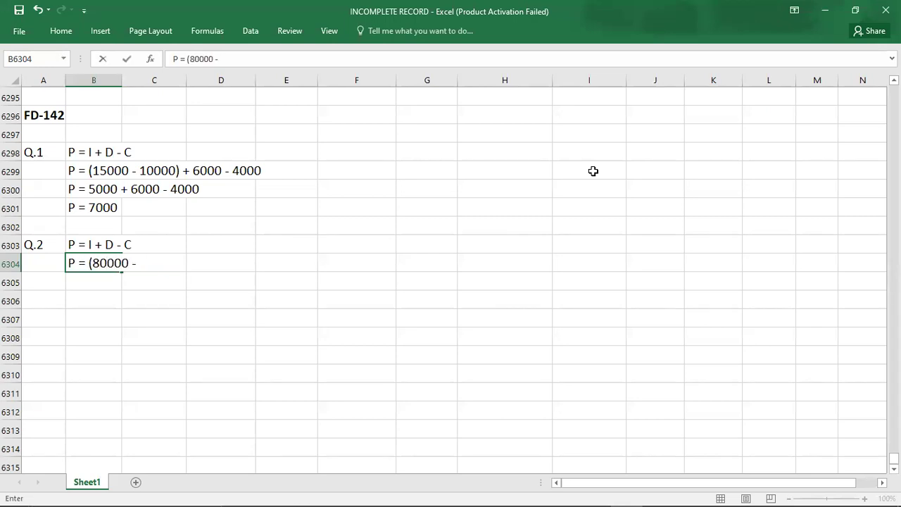
{"action": "key", "text": "alt+Tab"}
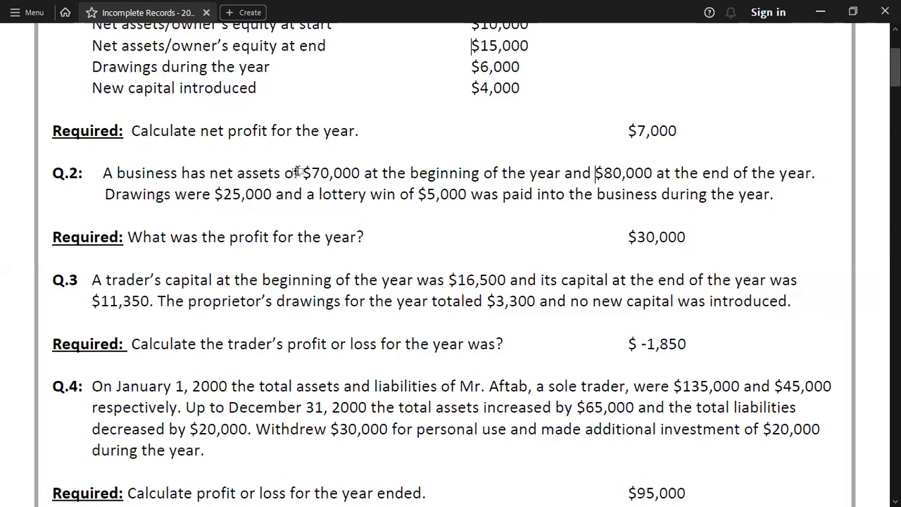
{"action": "key", "text": "alt+Tab"}
{"action": "type", "text": "70000) +"}
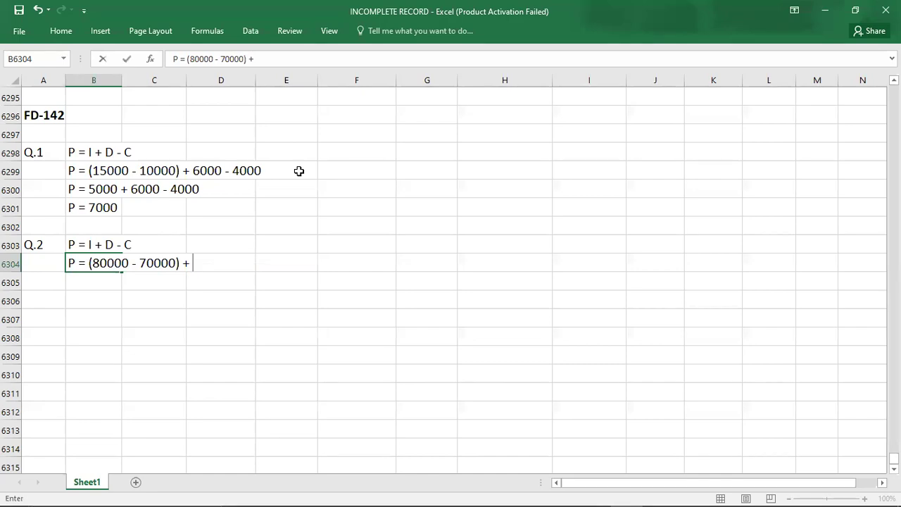
- Extend the Q.2 substitution in B6304 with the PDF's drawings and lottery money paid in, + 25000 - 5000
{"action": "key", "text": "alt+Tab"}
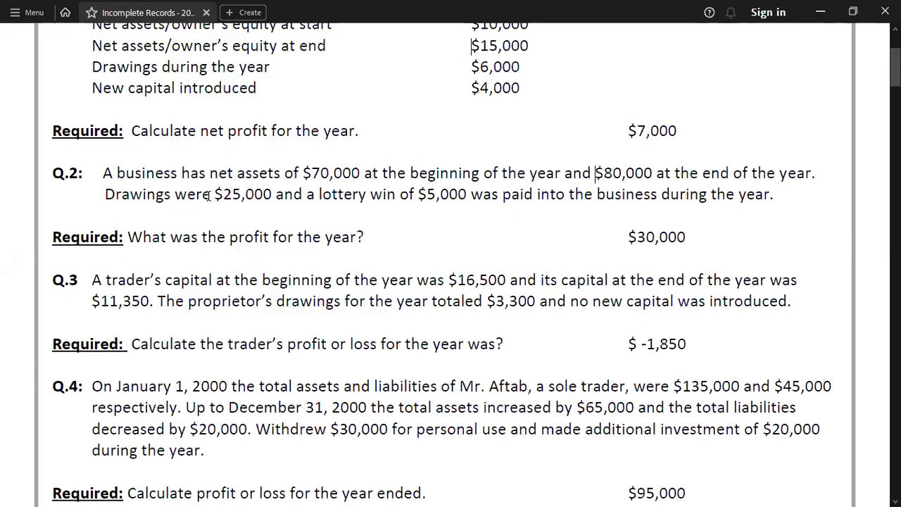
{"action": "key", "text": "alt+Tab"}
{"action": "type", "text": "25000 -"}
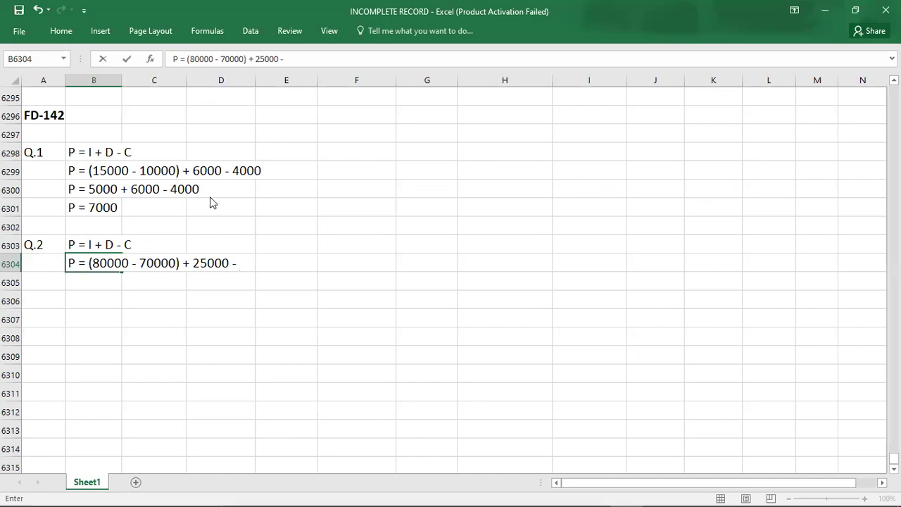
{"action": "key", "text": "alt+Tab"}
{"action": "left_click", "coordinate": [418, 194]}
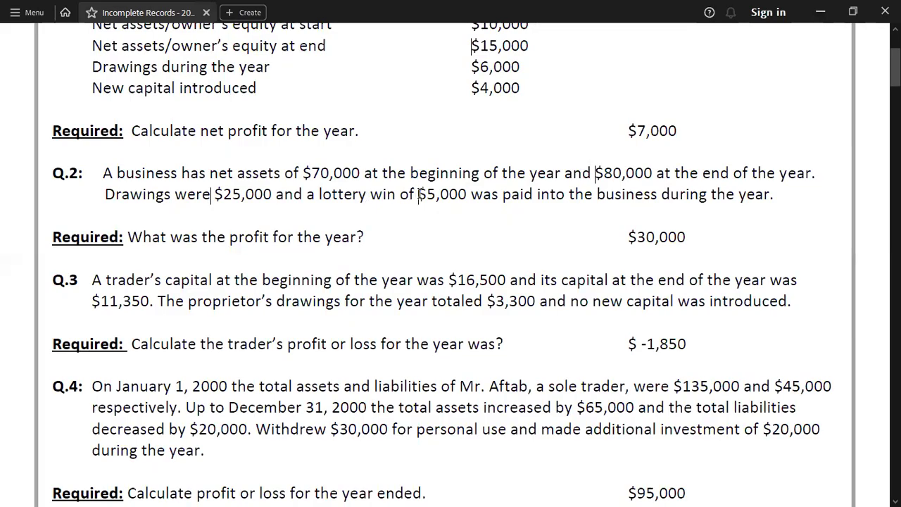
{"action": "key", "text": "alt+Tab"}
{"action": "type", "text": "5000"}
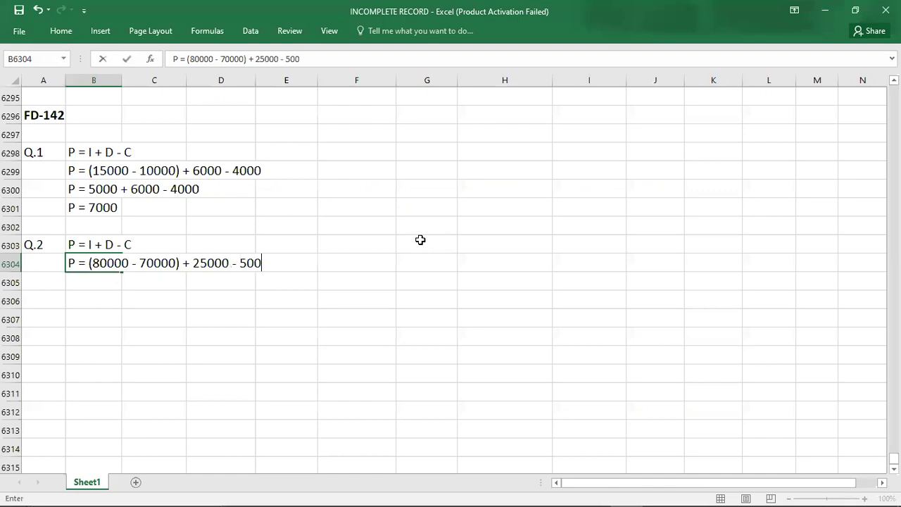
{"action": "key", "text": "Return"}
- Write the simplified Q.2 line P = 10000 + 25000 - 5000 in cell B6305
{"action": "type", "text": "P ="}
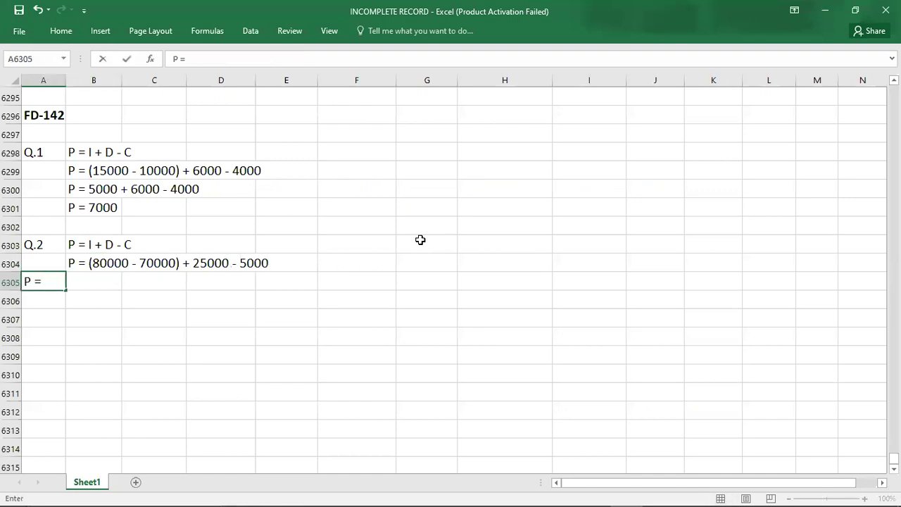
{"action": "key", "text": "BackSpace"}
{"action": "key", "text": "BackSpace"}
{"action": "key", "text": "BackSpace"}
{"action": "key", "text": "Tab"}
{"action": "type", "text": "P = 10000"}
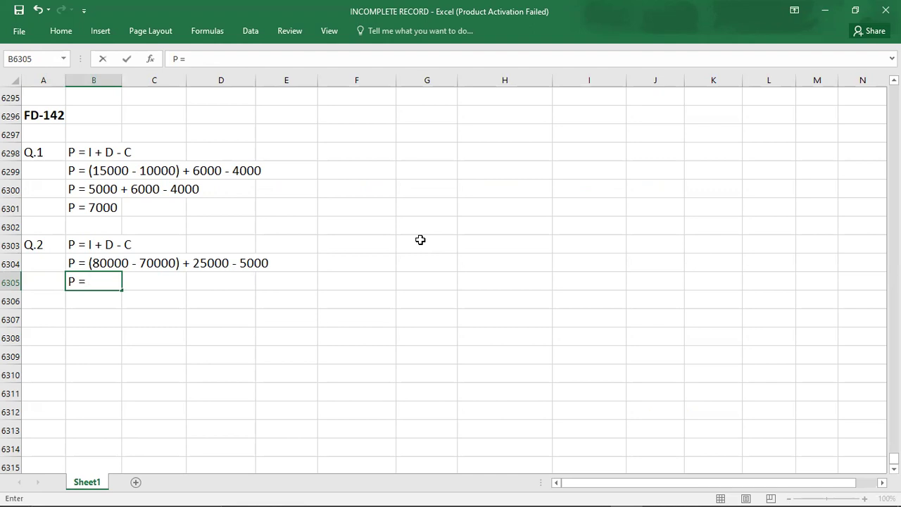
{"action": "type", "text": " + 2"}
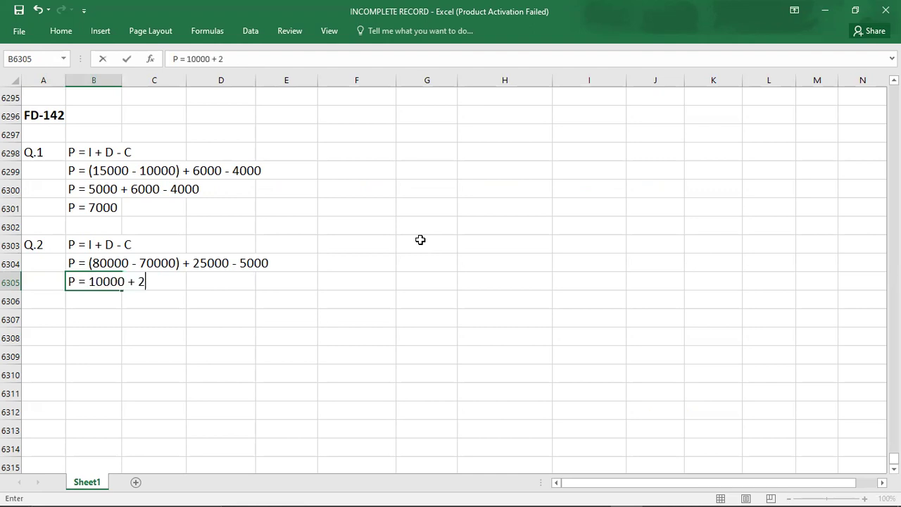
{"action": "type", "text": "5000 - 5000"}
{"action": "key", "text": "Return"}
- Write the Q.2 result P = 30000 in cell B6306
{"action": "type", "text": "P ="}
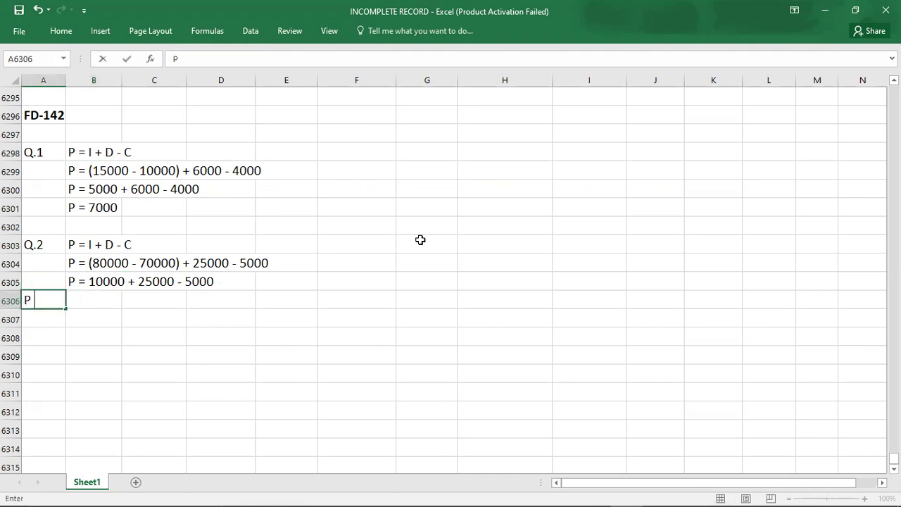
{"action": "key", "text": "BackSpace"}
{"action": "key", "text": "BackSpace"}
{"action": "key", "text": "BackSpace"}
{"action": "type", "text": "P = "}
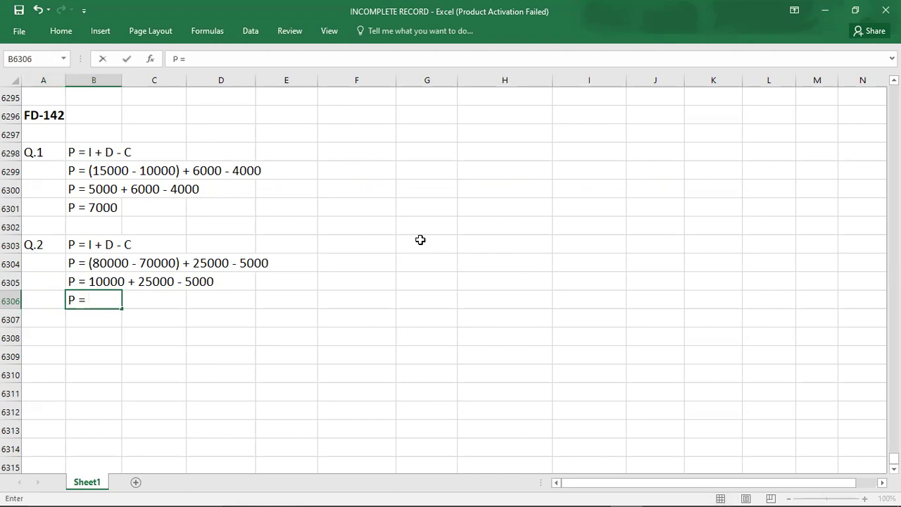
{"action": "type", "text": "30000"}
{"action": "key", "text": "Return"}
{"action": "key", "text": "Return"}
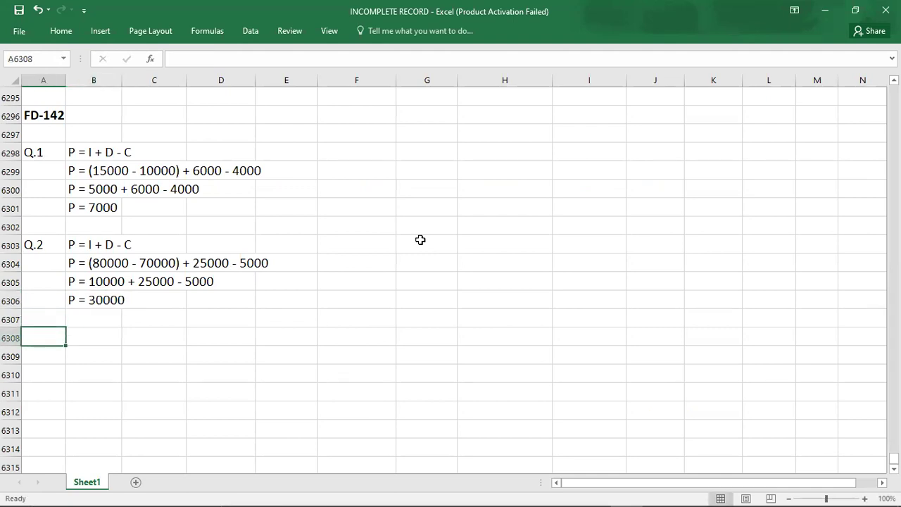
- Label cell A6308 as Q.3 and select the cell beside it
{"action": "type", "text": "Q.3"}
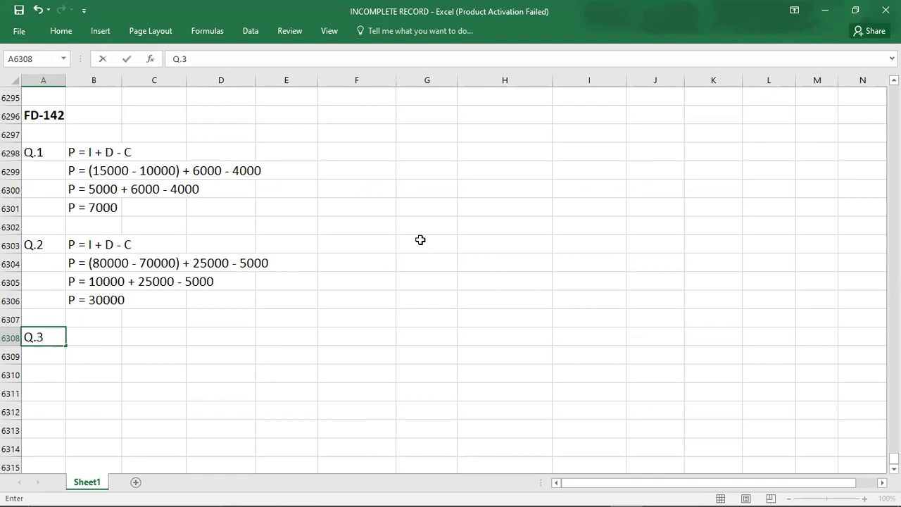
{"action": "key", "text": "Tab"}
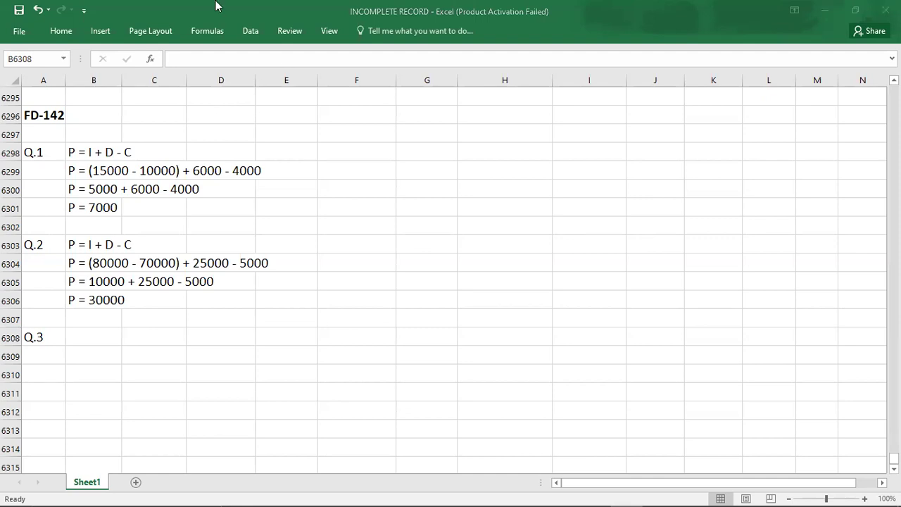
{"action": "left_click", "coordinate": [115, 336]}
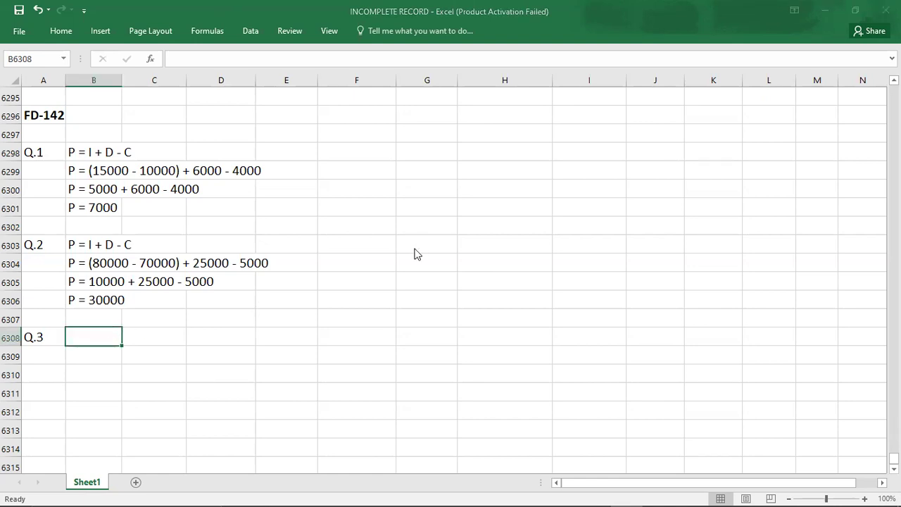
- Read Q.3 in the PDF and write the formula P = I + D - C in Excel cell B6308
{"action": "key", "text": "alt+Tab"}
{"action": "key", "text": "Down"}
{"action": "key", "text": "Down"}
{"action": "key", "text": "Down"}
{"action": "key", "text": "Down"}
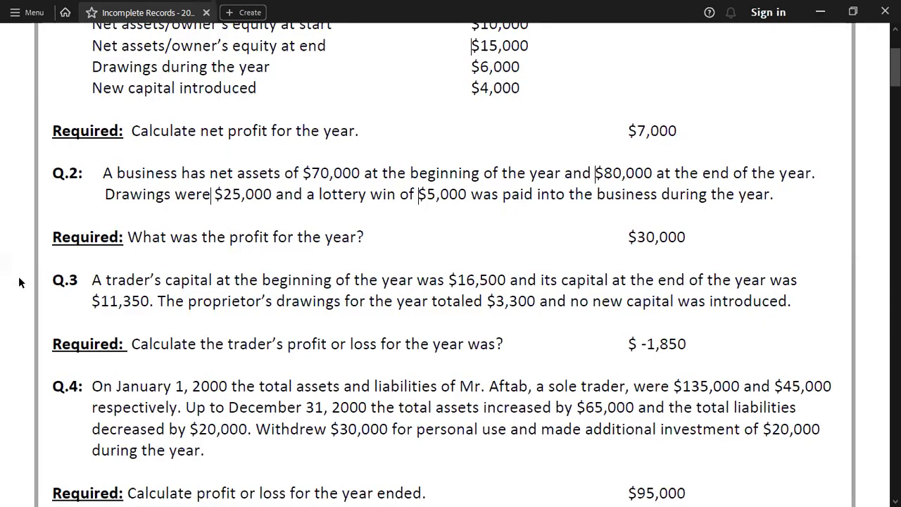
{"action": "scroll", "coordinate": [17, 278], "scroll_direction": "down", "scroll_amount": 3}
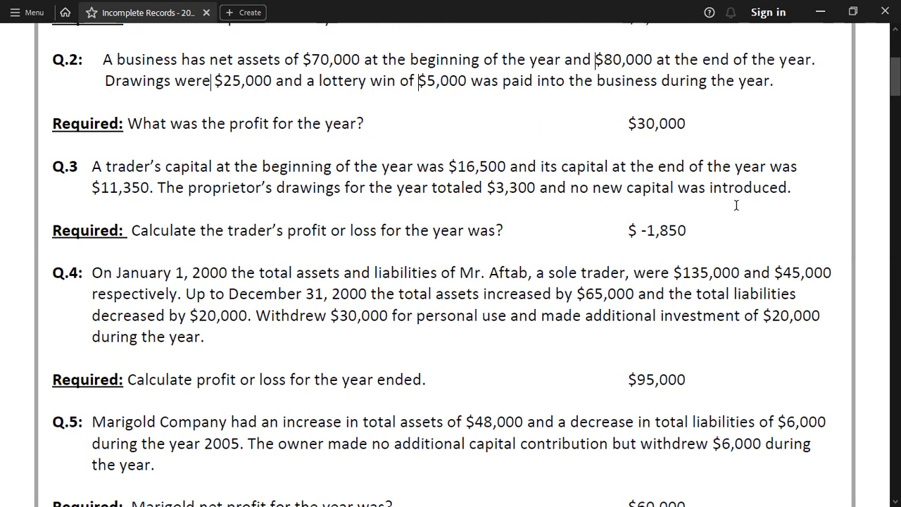
{"action": "key", "text": "alt+Tab"}
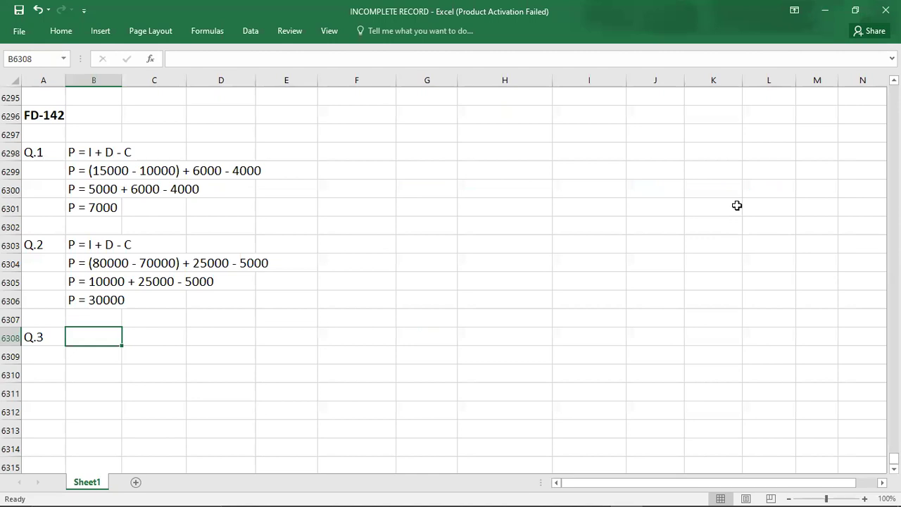
{"action": "type", "text": "P = I + D - C"}
{"action": "key", "text": "Return"}
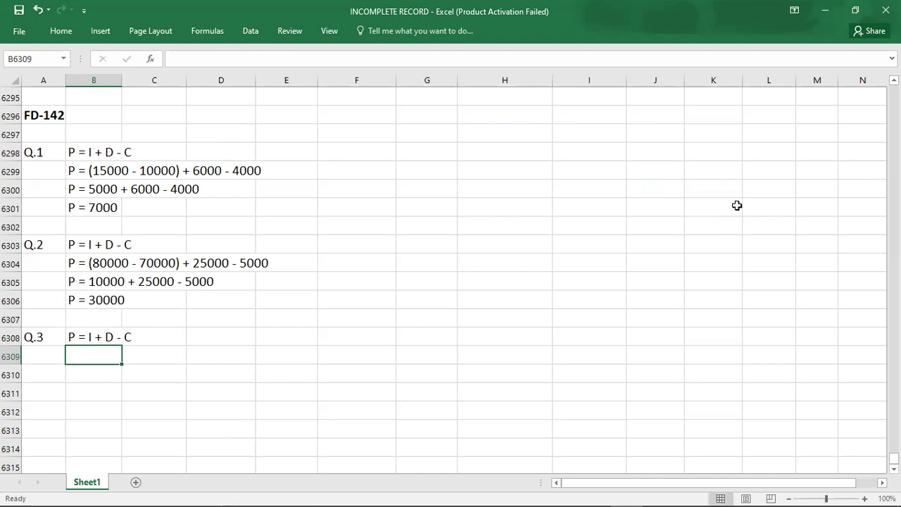
- Start the Q.3 substitution in Excel cell B6309 with the PDF's closing and opening capital, P = (11350 - 16500) +
{"action": "type", "text": "P = ("}
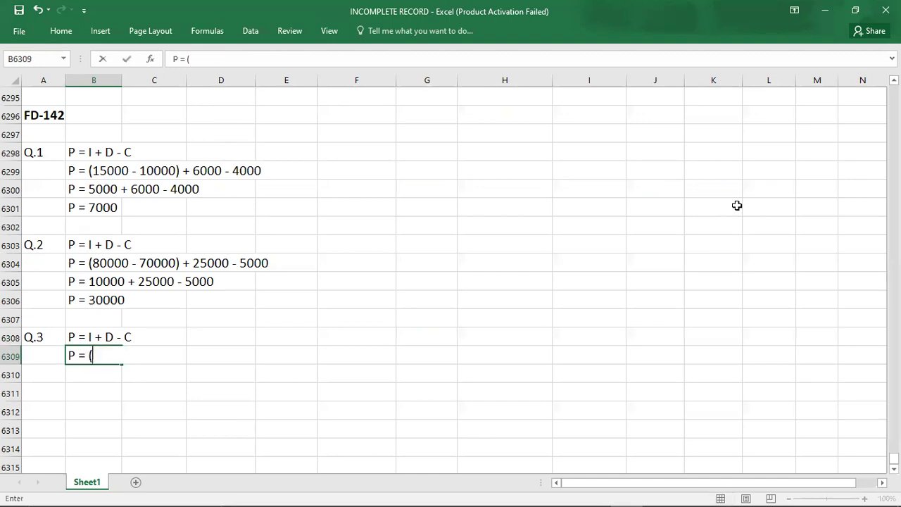
{"action": "key", "text": "alt+Tab"}
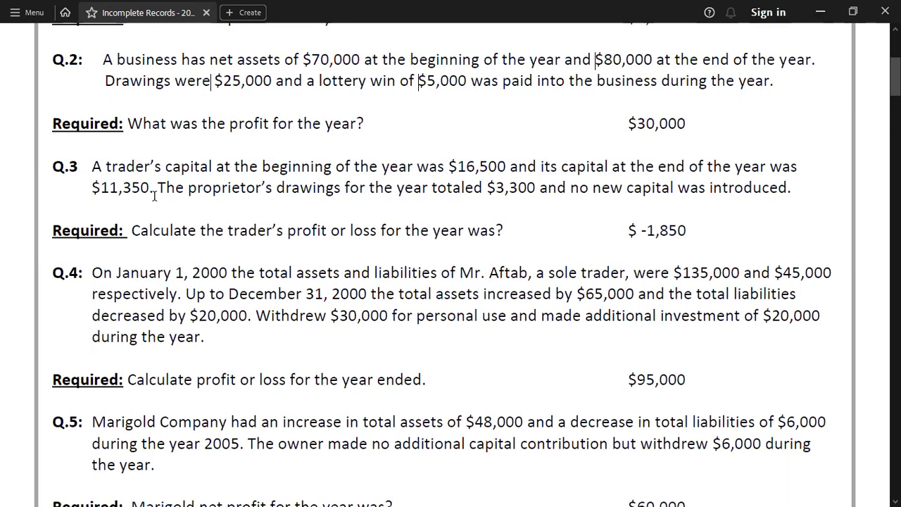
{"action": "key", "text": "alt+Tab"}
{"action": "type", "text": "11350 -"}
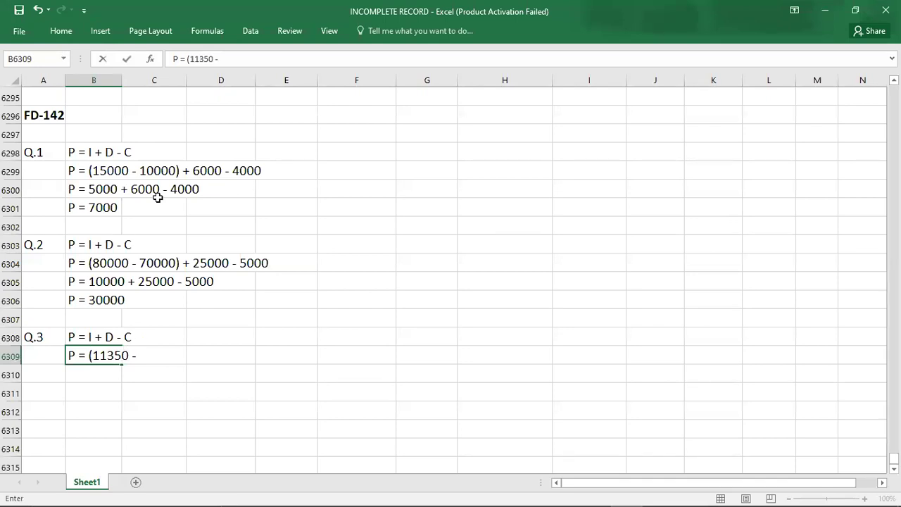
{"action": "key", "text": "alt+Tab"}
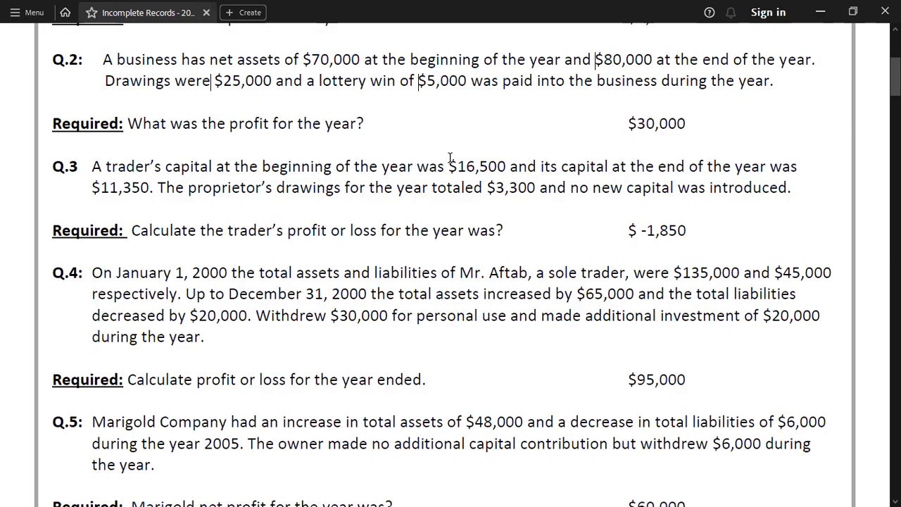
{"action": "key", "text": "alt+Tab"}
{"action": "type", "text": "16500"}
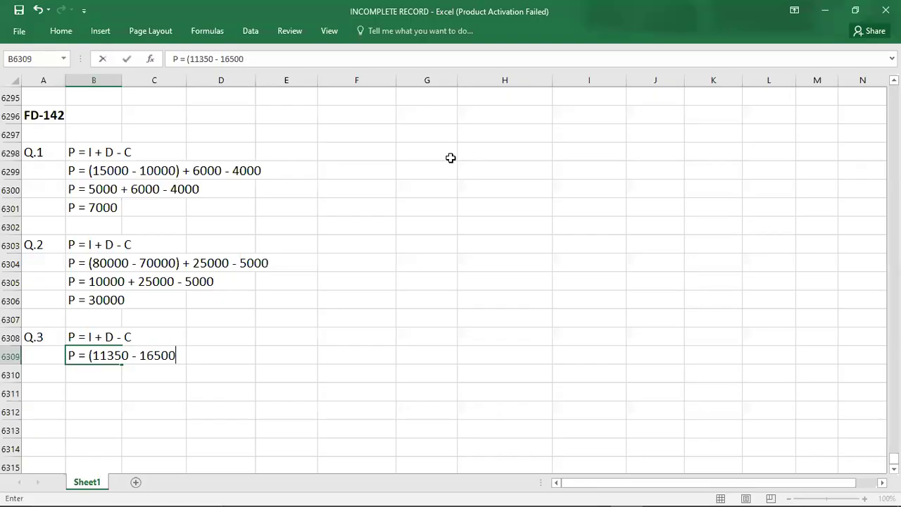
{"action": "type", "text": ") +"}
- Complete the Q.3 substitution in Excel cell B6309 with the PDF's drawings and no new capital, 3300 - 0
{"action": "key", "text": "alt+Tab"}
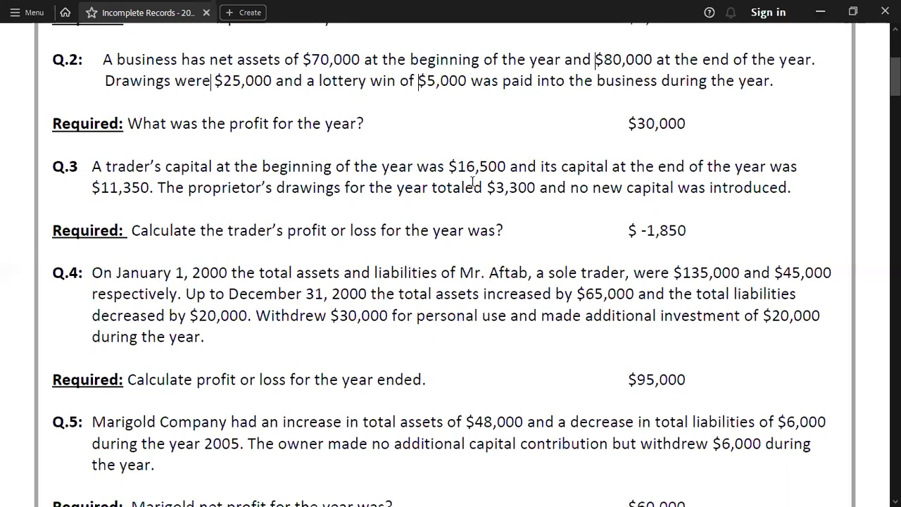
{"action": "key", "text": "alt+Tab"}
{"action": "type", "text": "330"}
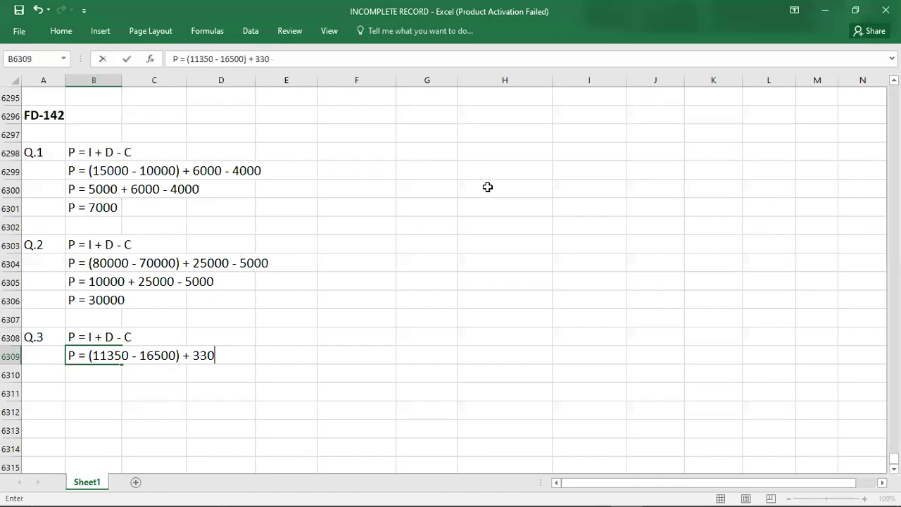
{"action": "type", "text": "0 - 0"}
{"action": "key", "text": "Return"}
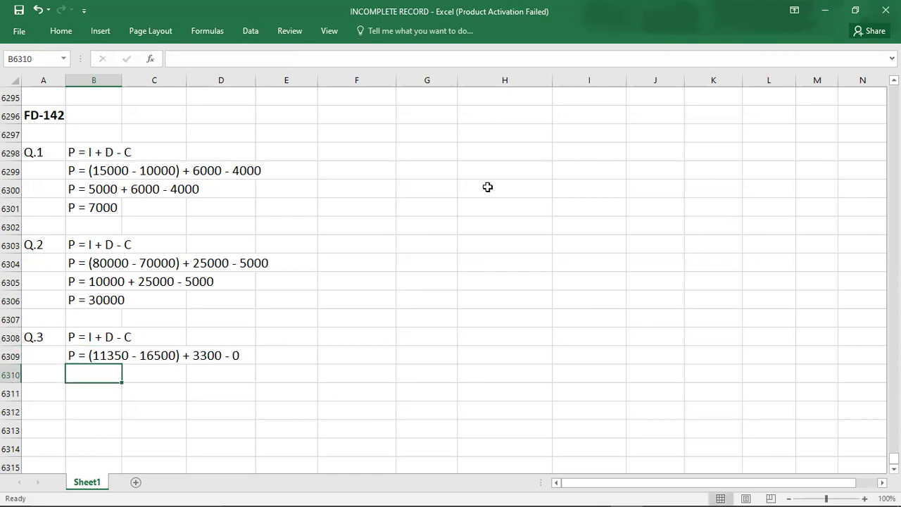
- Write the simplified Q.3 line P = -5150 + 3300 in cell B6310
{"action": "key", "text": "Down"}
{"action": "key", "text": "Down"}
{"action": "key", "text": "Down"}
{"action": "key", "text": "Down"}
{"action": "key", "text": "Down"}
{"action": "key", "text": "Down"}
{"action": "key", "text": "Down"}
{"action": "key", "text": "Down"}
{"action": "key", "text": "Down"}
{"action": "key", "text": "Down"}
{"action": "key", "text": "Down"}
{"action": "key", "text": "Down"}
{"action": "key", "text": "Down"}
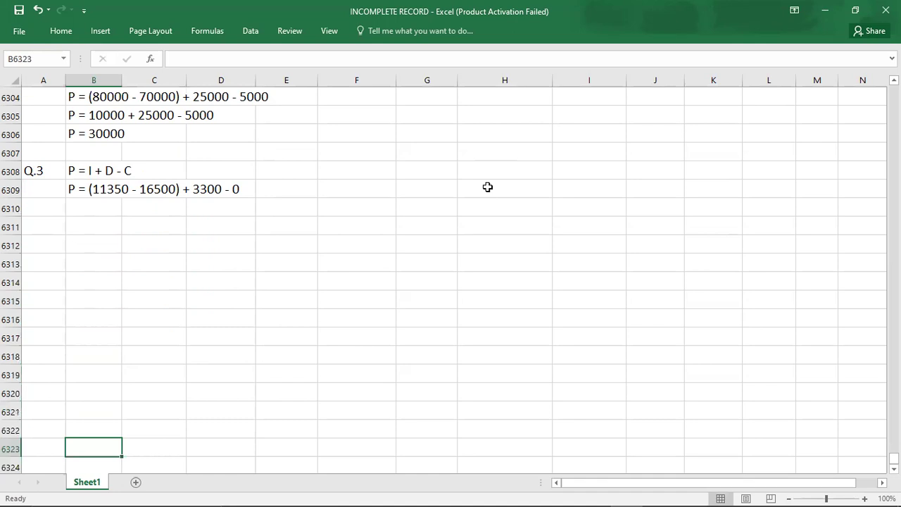
{"action": "left_click", "coordinate": [87, 208]}
{"action": "type", "text": "P"}
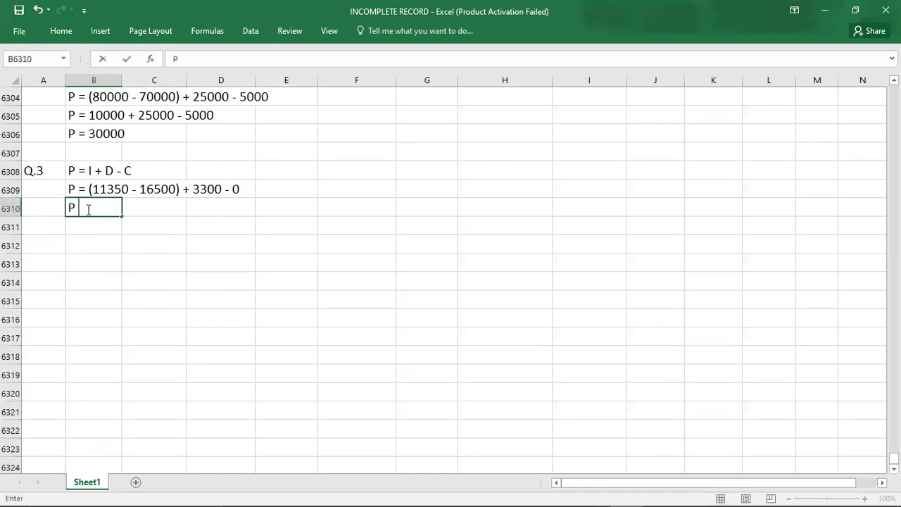
{"action": "type", "text": " = 5150"}
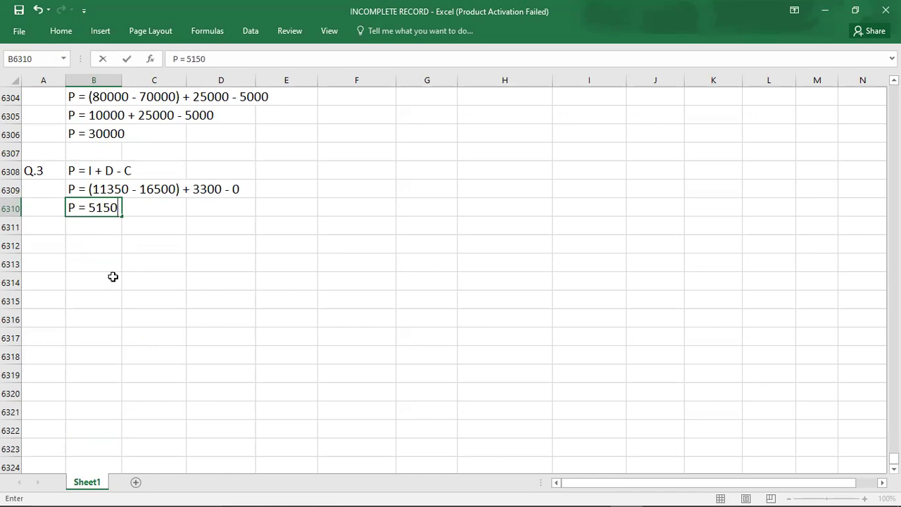
{"action": "key", "text": "BackSpace"}
{"action": "key", "text": "BackSpace"}
{"action": "key", "text": "BackSpace"}
{"action": "key", "text": "BackSpace"}
{"action": "type", "text": "-5150 + "}
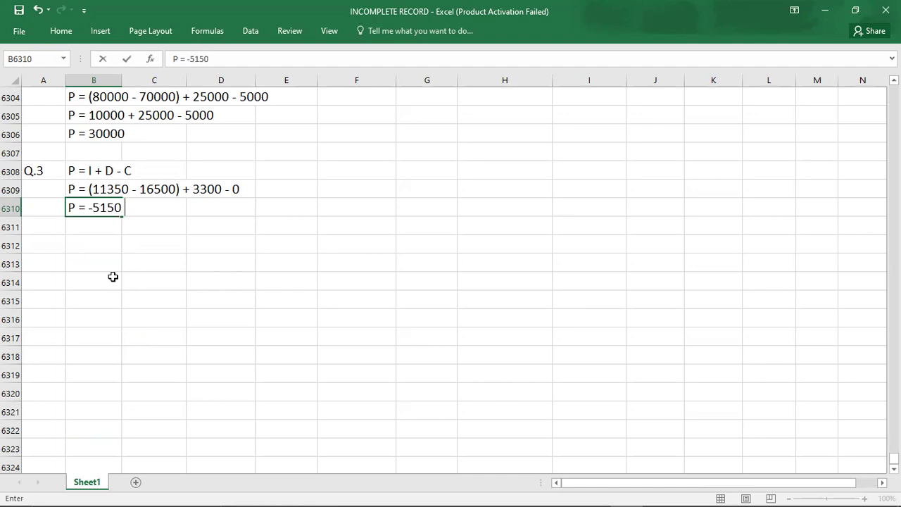
{"action": "type", "text": "3300"}
{"action": "key", "text": "Return"}
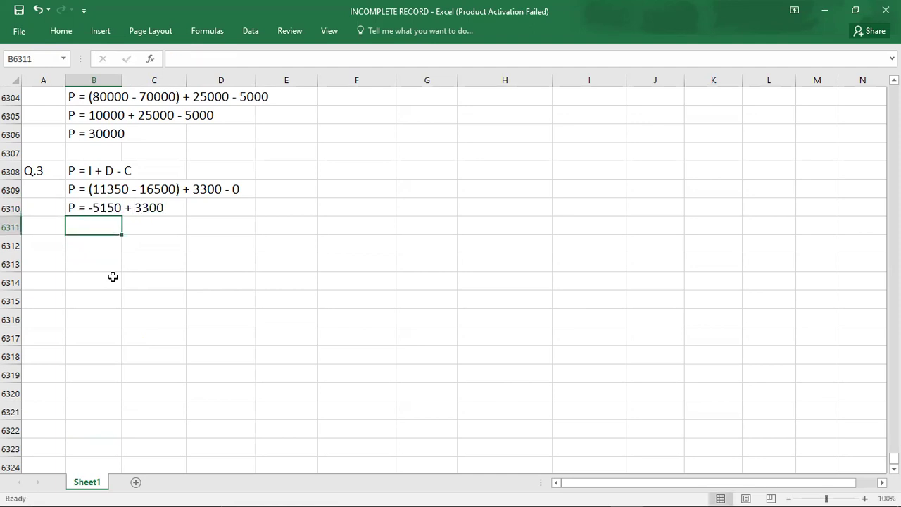
- Write the Q.3 result P = -1850 in cell B6311
{"action": "type", "text": "P = -1"}
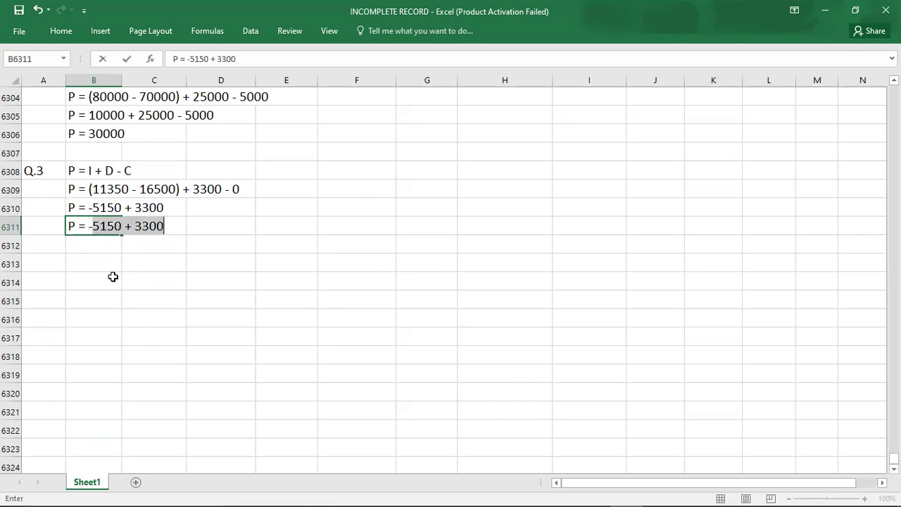
{"action": "type", "text": "850"}
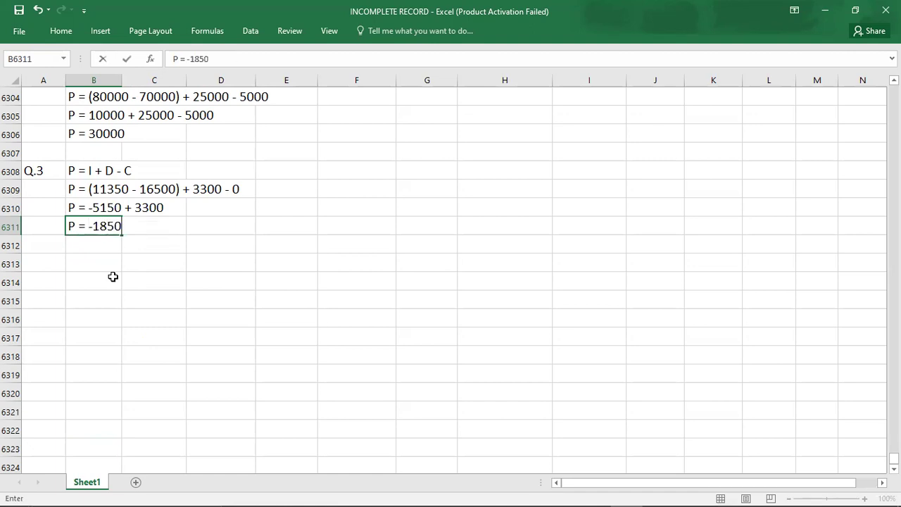
{"action": "key", "text": "Return"}
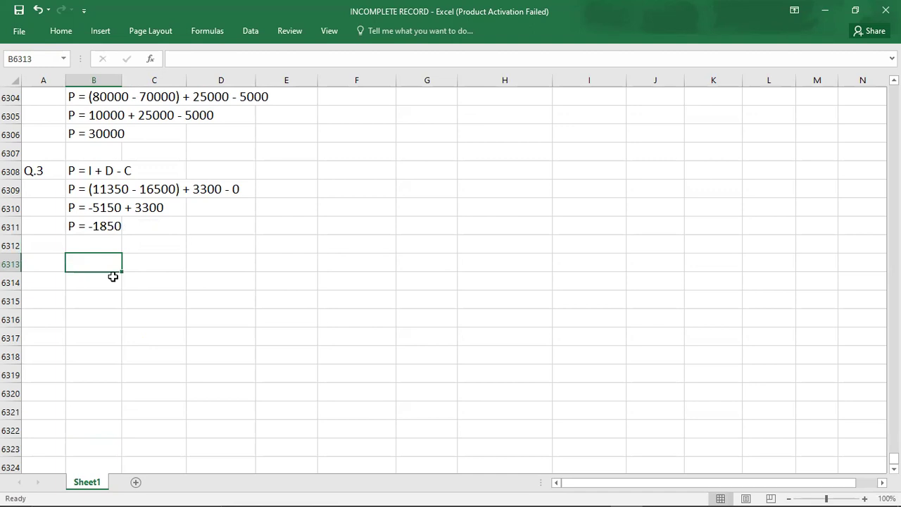
- Label cell A6313 as Q.4, leaving one blank row below the Q.3 working, and select the cell beside it
{"action": "key", "text": "Left"}
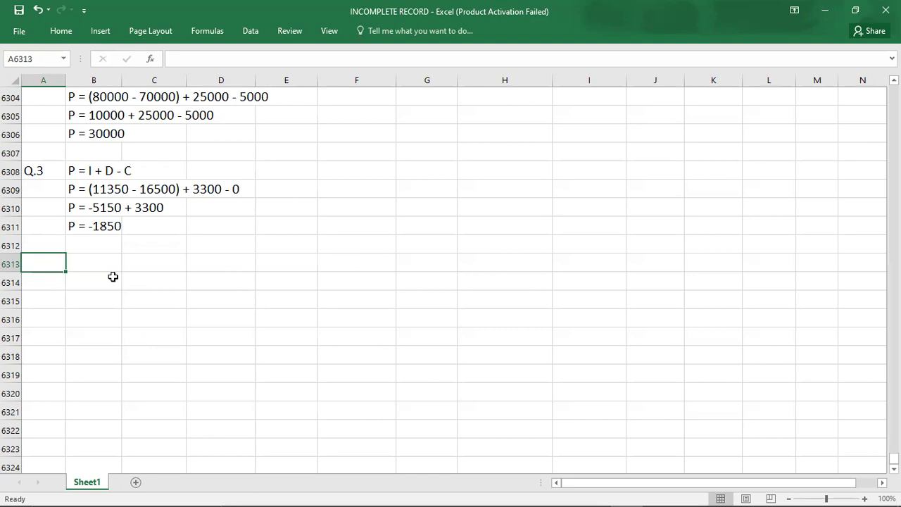
{"action": "key", "text": "Down"}
{"action": "key", "text": "Down"}
{"action": "key", "text": "Down"}
{"action": "key", "text": "Down"}
{"action": "key", "text": "Down"}
{"action": "key", "text": "Down"}
{"action": "key", "text": "Down"}
{"action": "key", "text": "Down"}
{"action": "key", "text": "Down"}
{"action": "key", "text": "Down"}
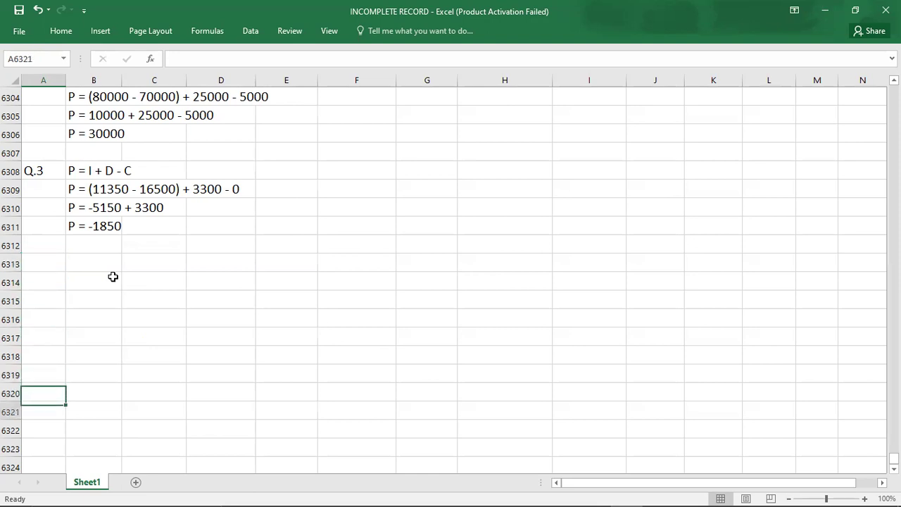
{"action": "key", "text": "Down"}
{"action": "key", "text": "Down"}
{"action": "key", "text": "Up"}
{"action": "key", "text": "Up"}
{"action": "key", "text": "Up"}
{"action": "key", "text": "Up"}
{"action": "key", "text": "Up"}
{"action": "key", "text": "Up"}
{"action": "key", "text": "Up"}
{"action": "key", "text": "Up"}
{"action": "key", "text": "Up"}
{"action": "key", "text": "Up"}
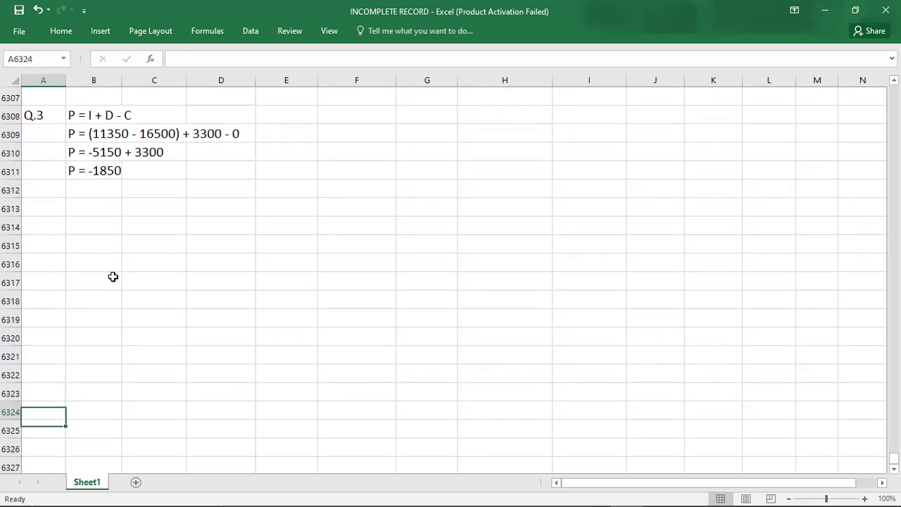
{"action": "key", "text": "Up"}
{"action": "key", "text": "Up"}
{"action": "type", "text": "Q.4"}
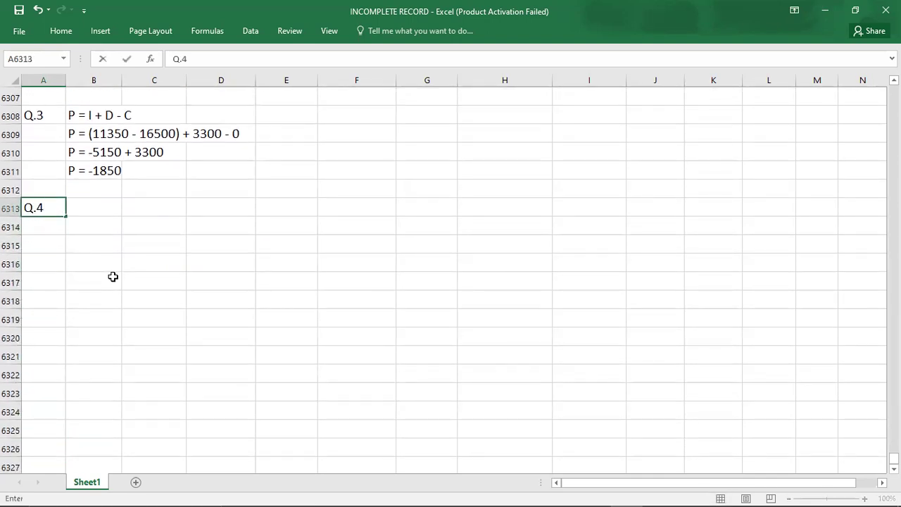
{"action": "key", "text": "Tab"}
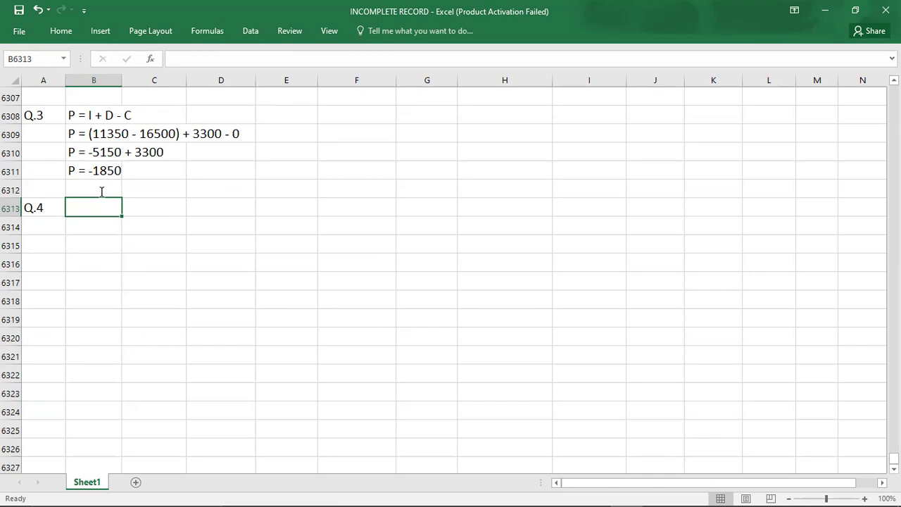
- Switch to the incomplete-records PDF and show the full Q.4 text
{"action": "key", "text": "alt+Tab"}
{"action": "scroll", "coordinate": [102, 192], "scroll_direction": "down", "scroll_amount": 3}
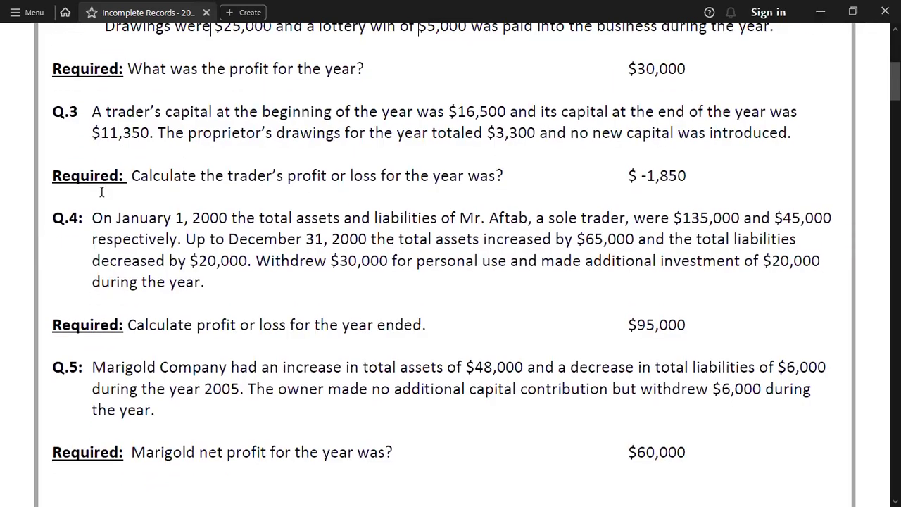
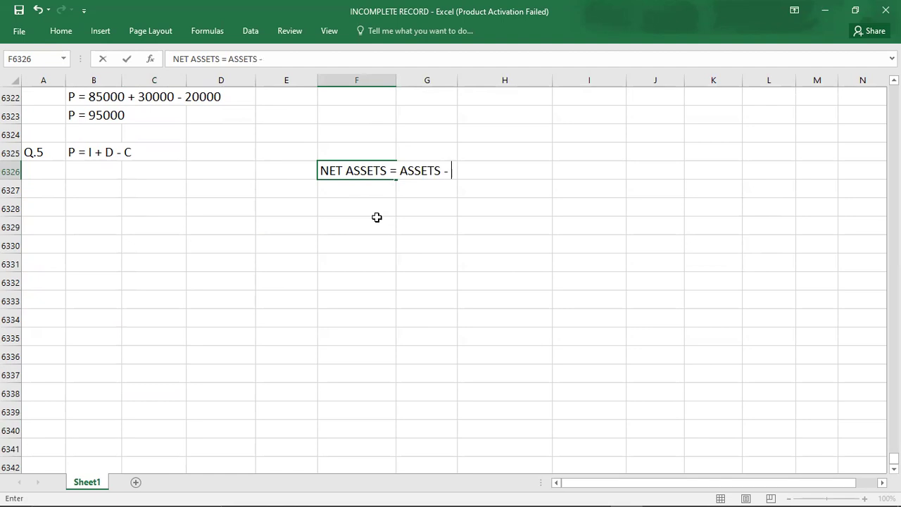
- Complete NET ASSETS = ASSETS - LIABILITIES in cell F6326 and write the example NET ASSETS = 300000 - 100000 = 200000 in F6327
{"action": "type", "text": "ITIES"}
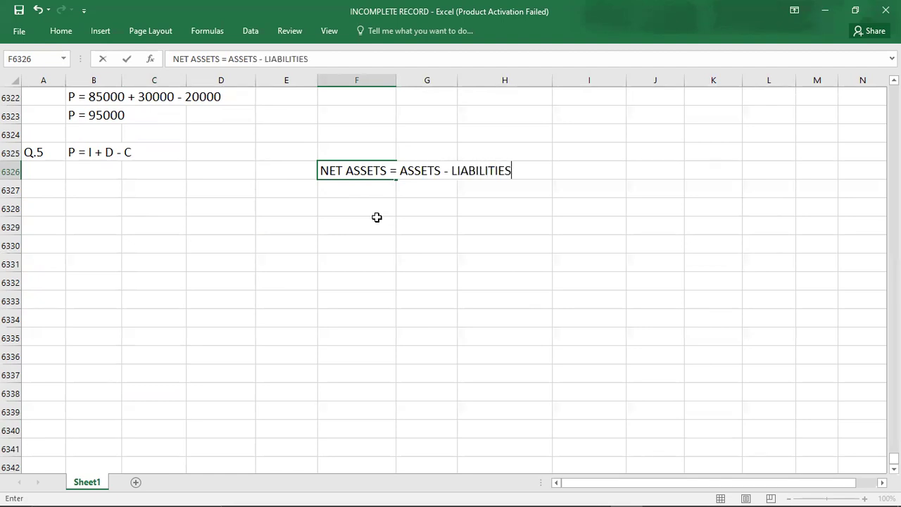
{"action": "key", "text": "Return"}
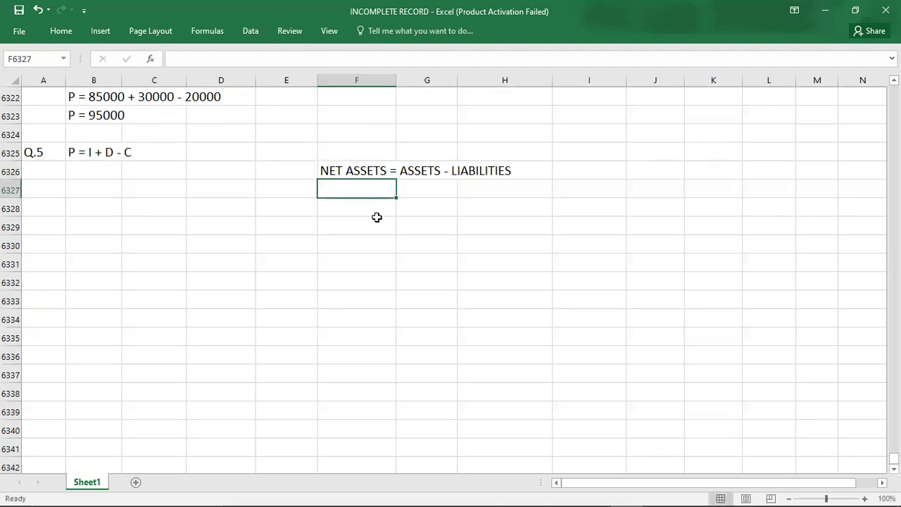
{"action": "type", "text": "NET ASSETS = ASSETS - LIABILITIES"}
{"action": "left_click_drag", "start_coordinate": [400, 189], "coordinate": [447, 256]}
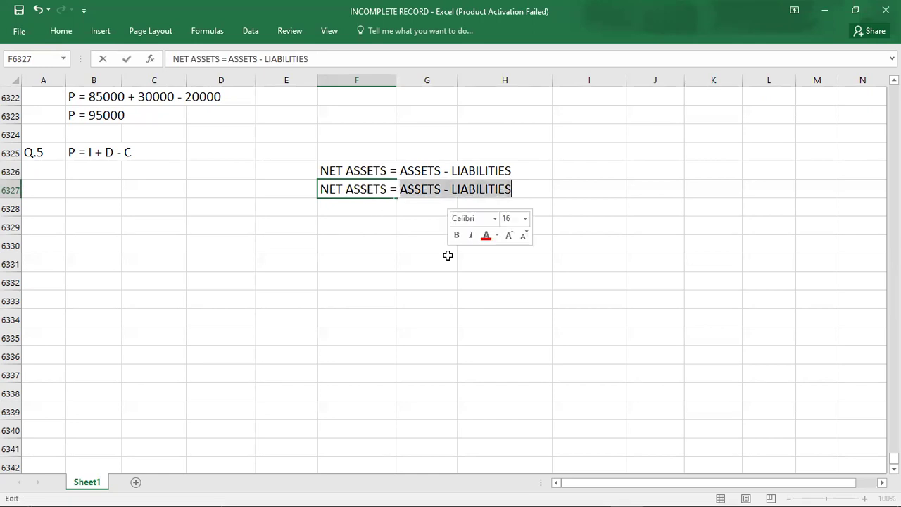
{"action": "key", "text": "BackSpace"}
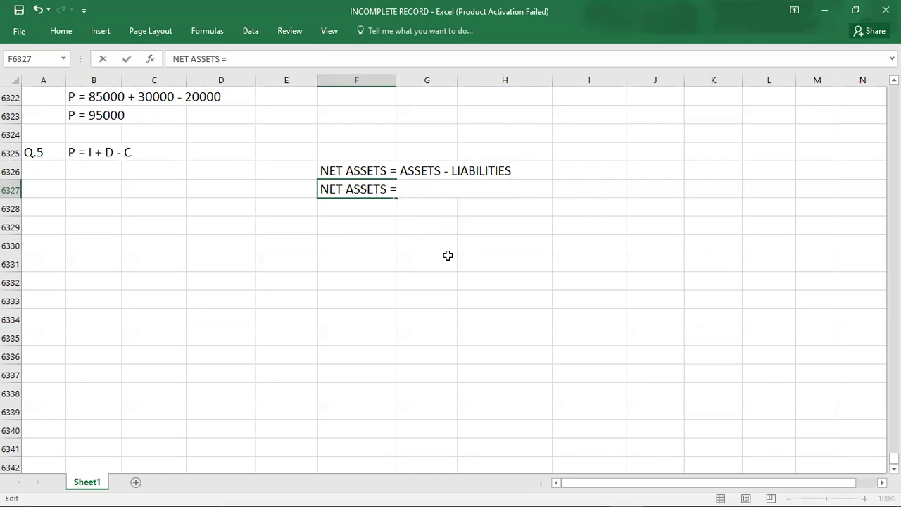
{"action": "type", "text": "300000 - "}
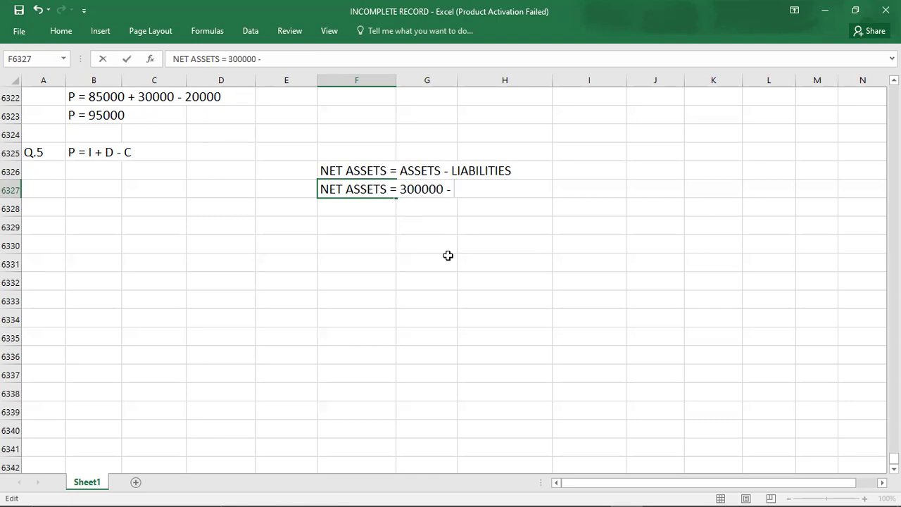
{"action": "type", "text": "100000"}
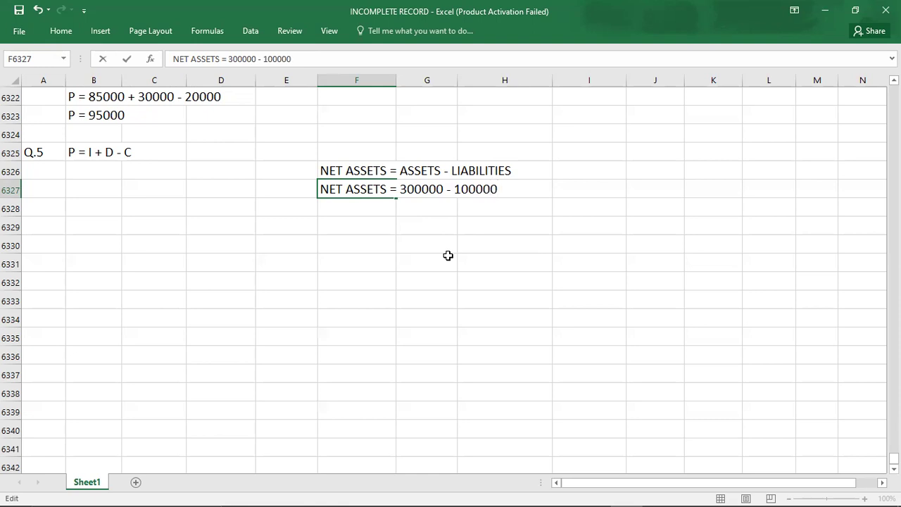
{"action": "type", "text": " = 200000"}
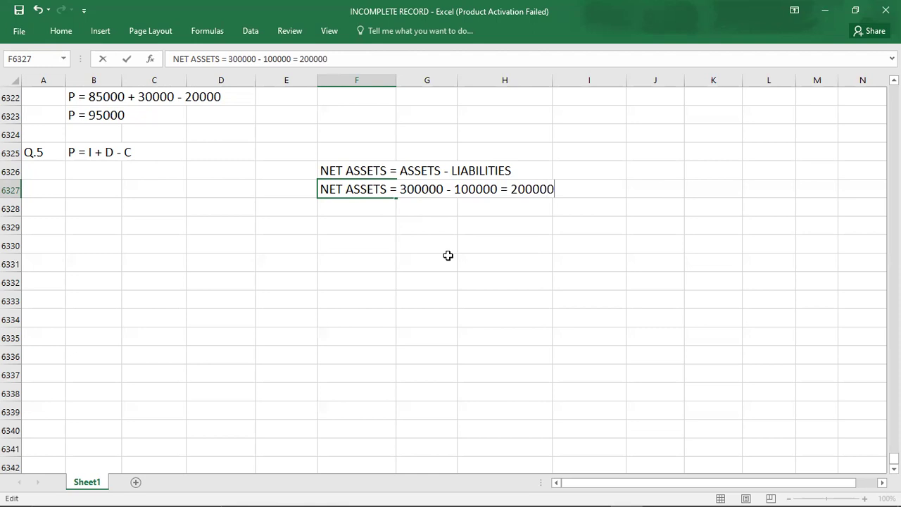
{"action": "key", "text": "Return"}
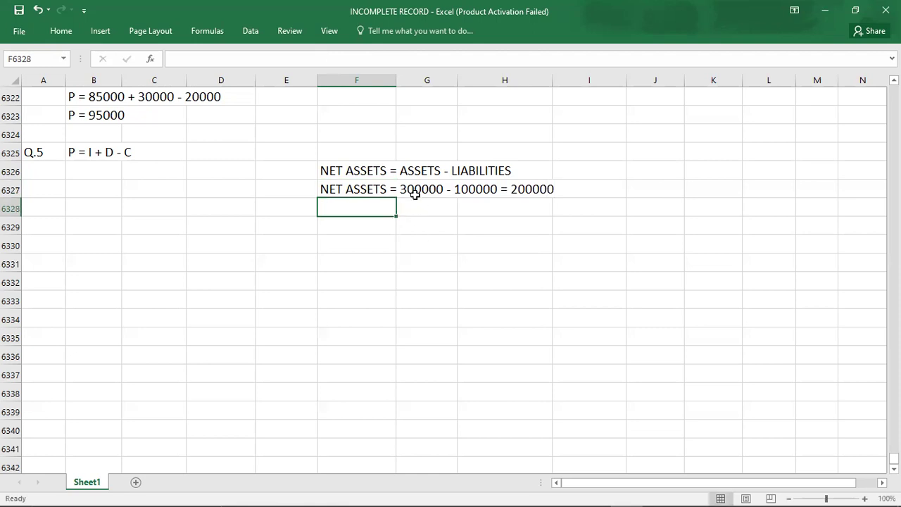
{"action": "left_click", "coordinate": [416, 195]}
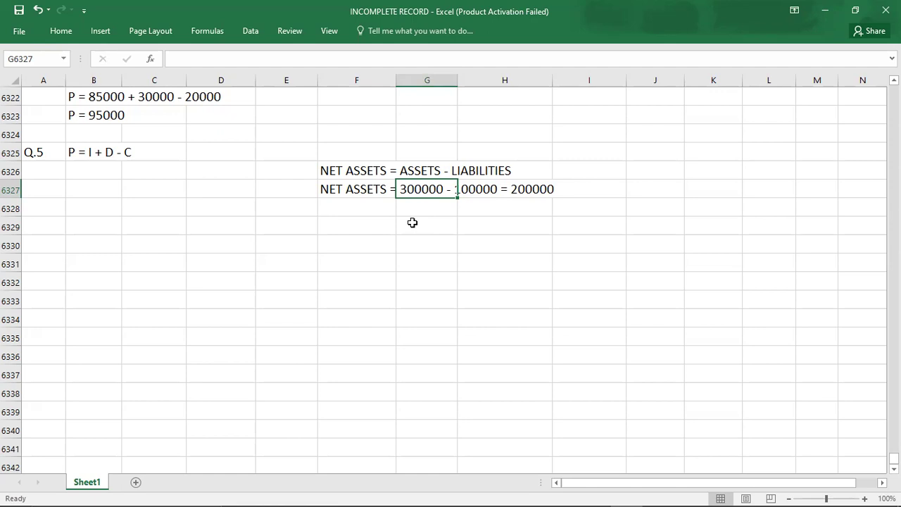
{"action": "key", "text": "Up"}
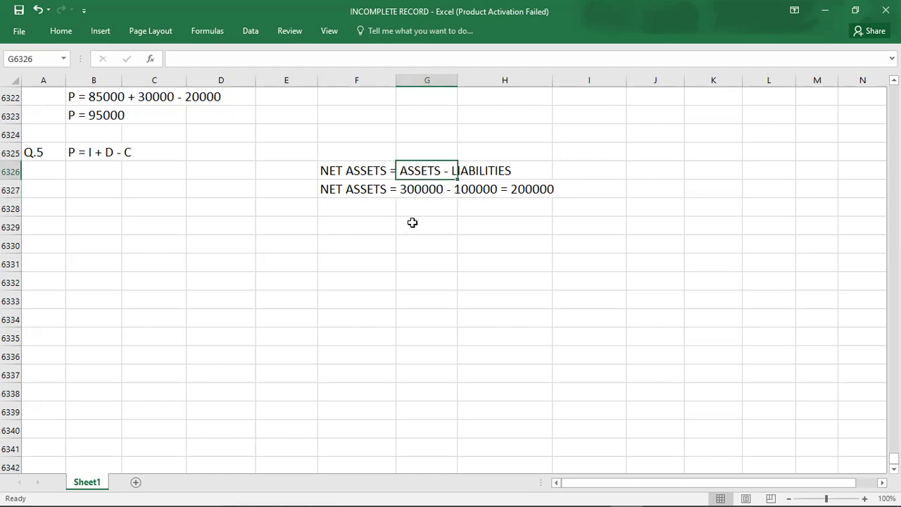
{"action": "key", "text": "shift+Left"}
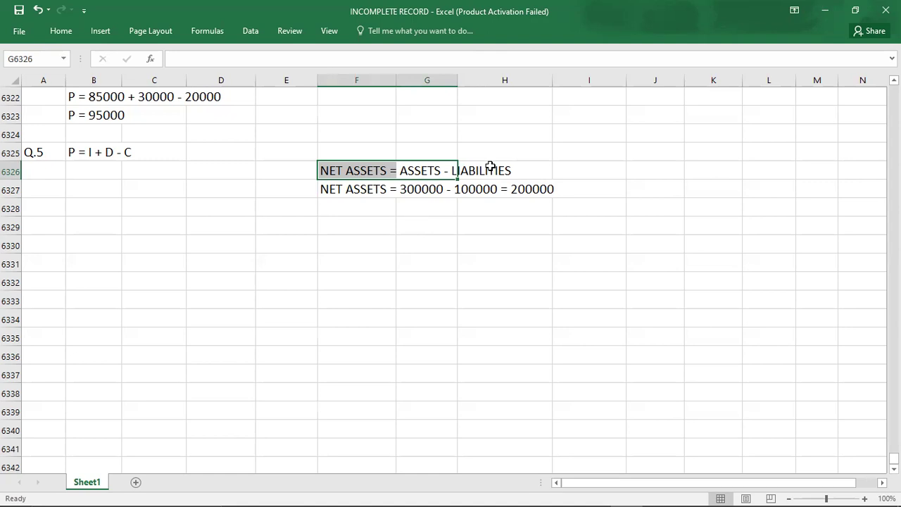
{"action": "left_click", "coordinate": [491, 169]}
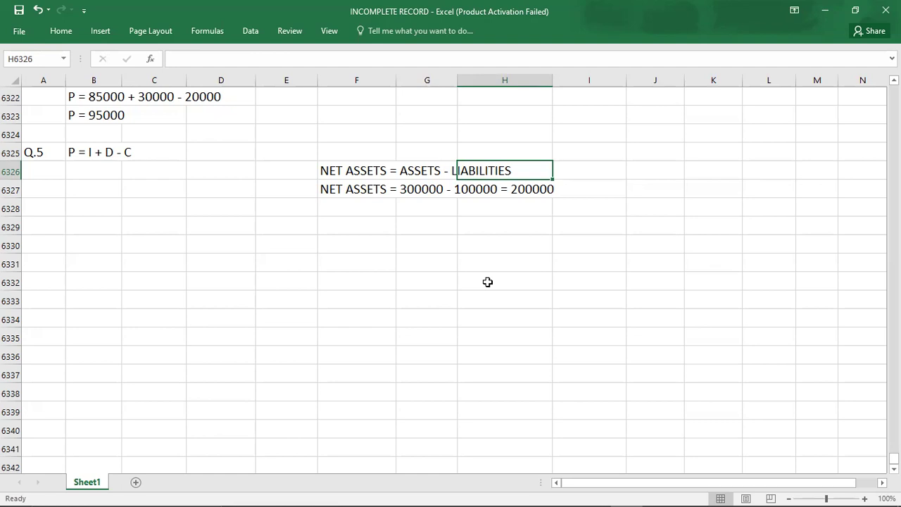
- Label cell F6329 as I =, leaving one blank row below the net assets example
{"action": "left_click", "coordinate": [366, 225]}
{"action": "type", "text": "I ="}
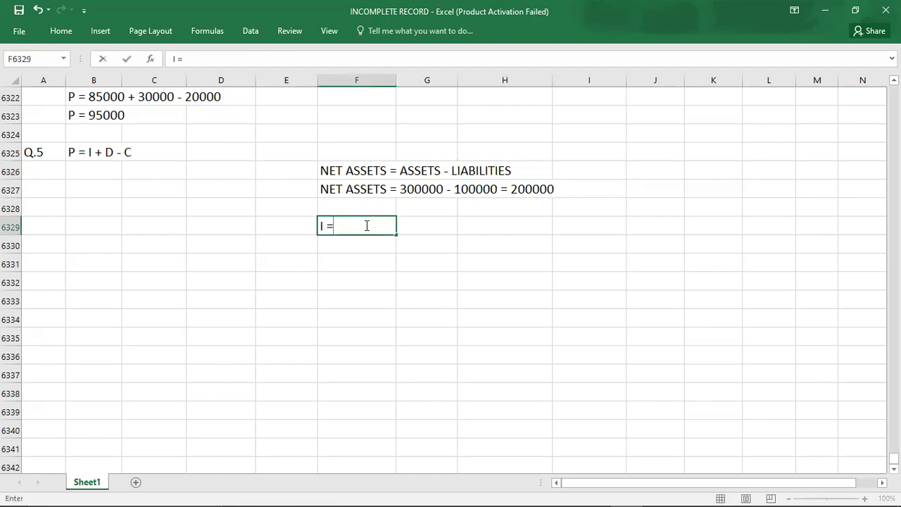
{"action": "key", "text": "Tab"}
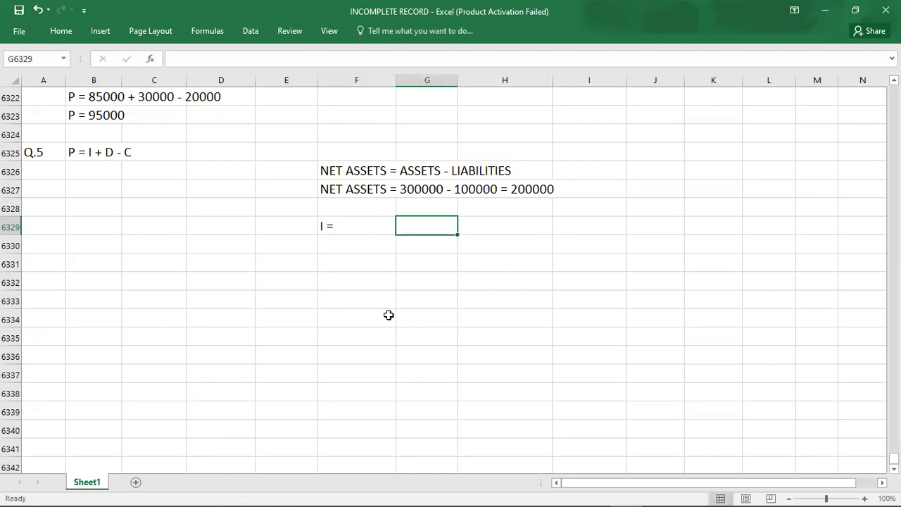
- Look up the Q.5 increase in total assets in the PDF and enter +48000 in Excel cell G6329
{"action": "key", "text": "alt+Tab"}
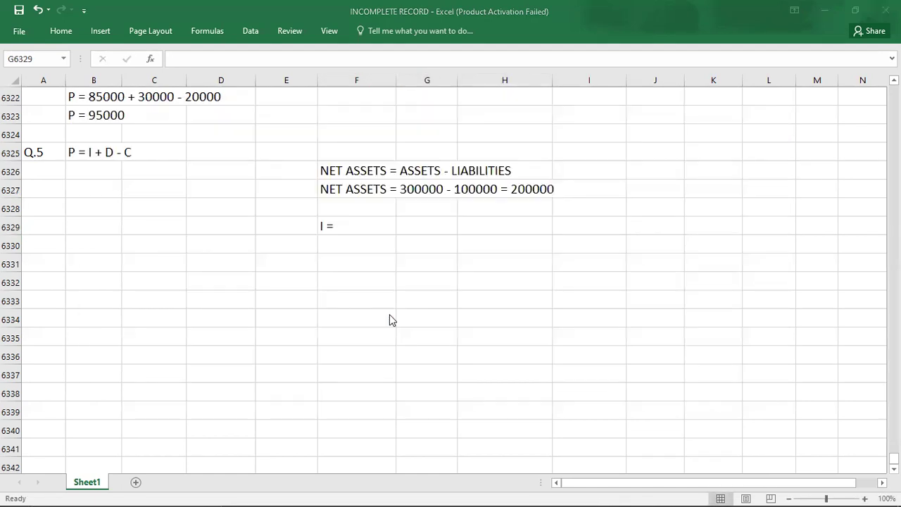
{"action": "key", "text": "alt+Tab"}
{"action": "key", "text": "Tab"}
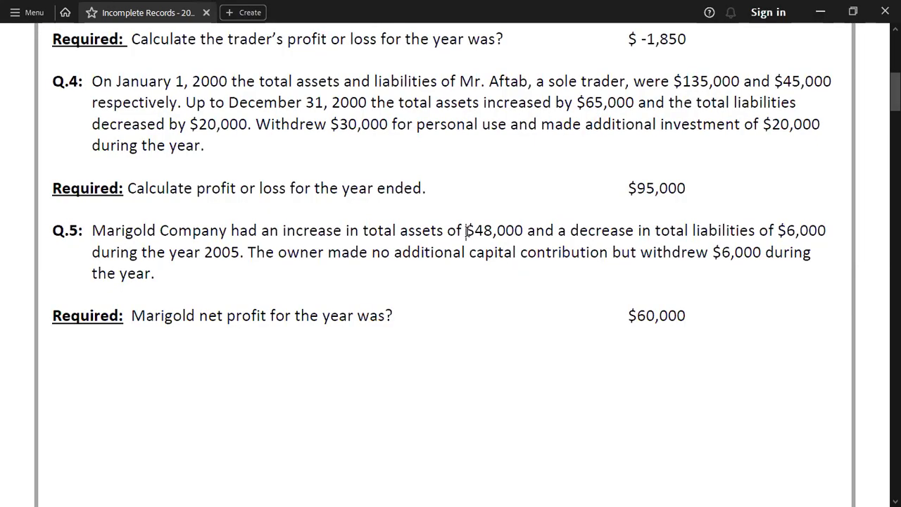
{"action": "left_click", "coordinate": [468, 232]}
{"action": "key", "text": "alt+Tab"}
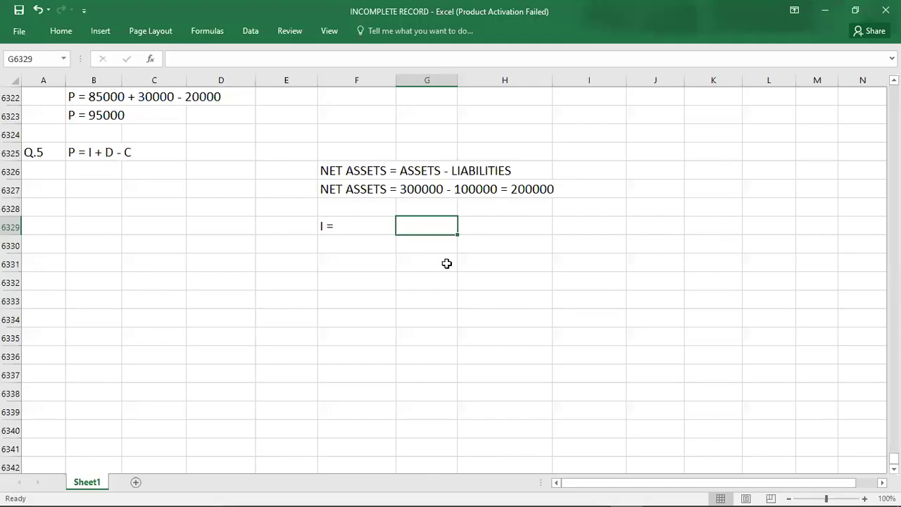
{"action": "type", "text": "+48000"}
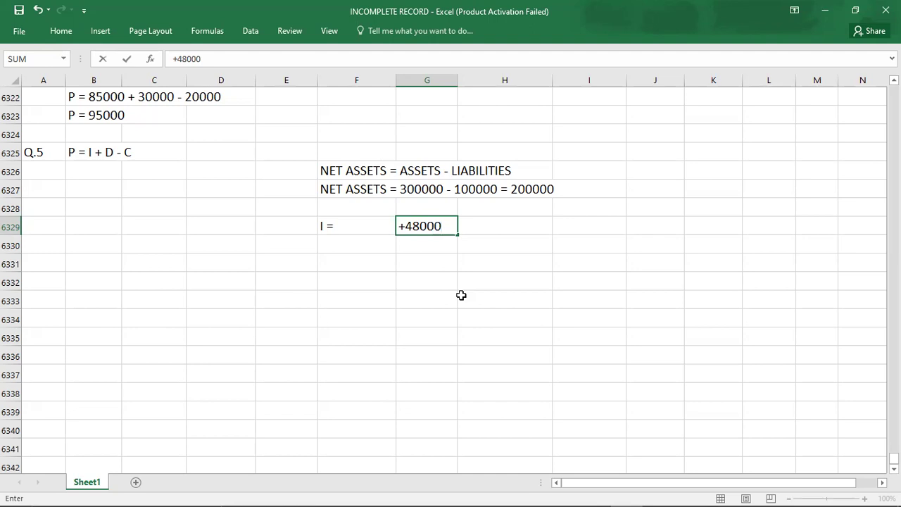
{"action": "key", "text": "Return"}
{"action": "key", "text": "Right"}
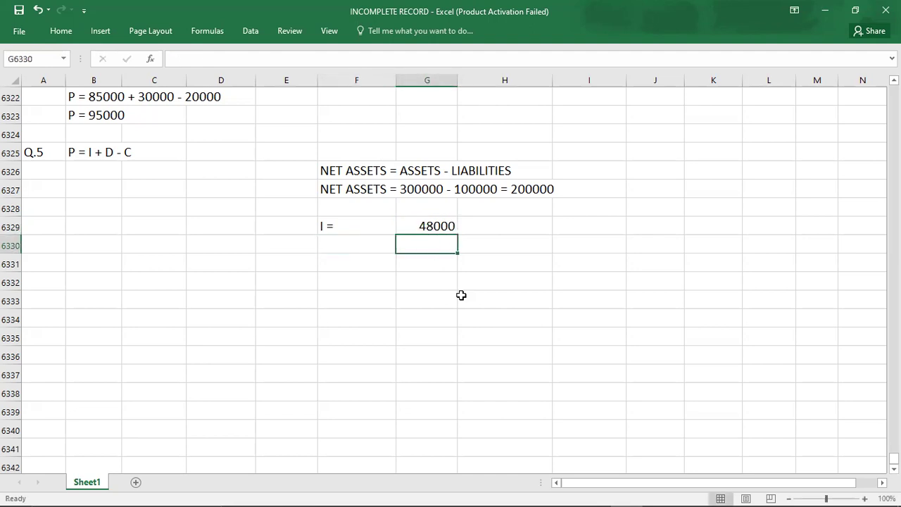
- Check the Q.5 decrease in total liabilities in the PDF and enter +6000 in Excel cell G6330
{"action": "key", "text": "alt+Tab"}
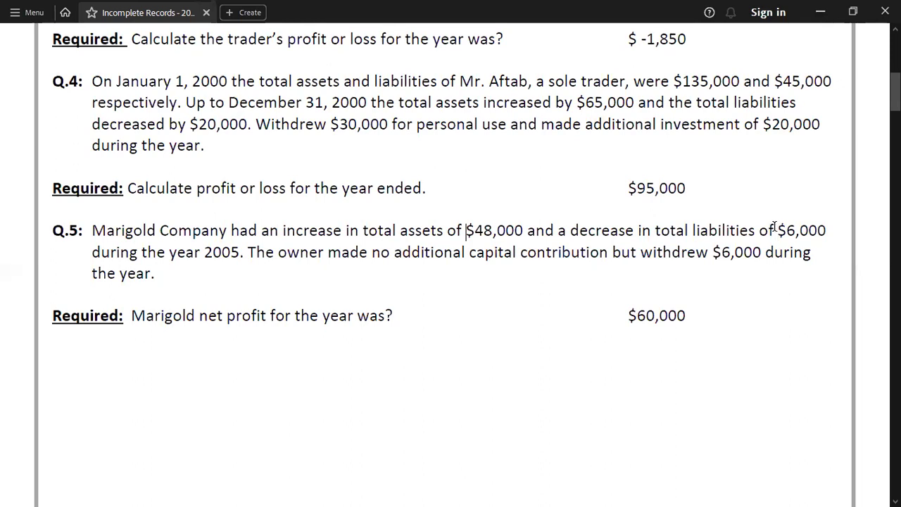
{"action": "key", "text": "alt+Tab"}
{"action": "left_click", "coordinate": [481, 168]}
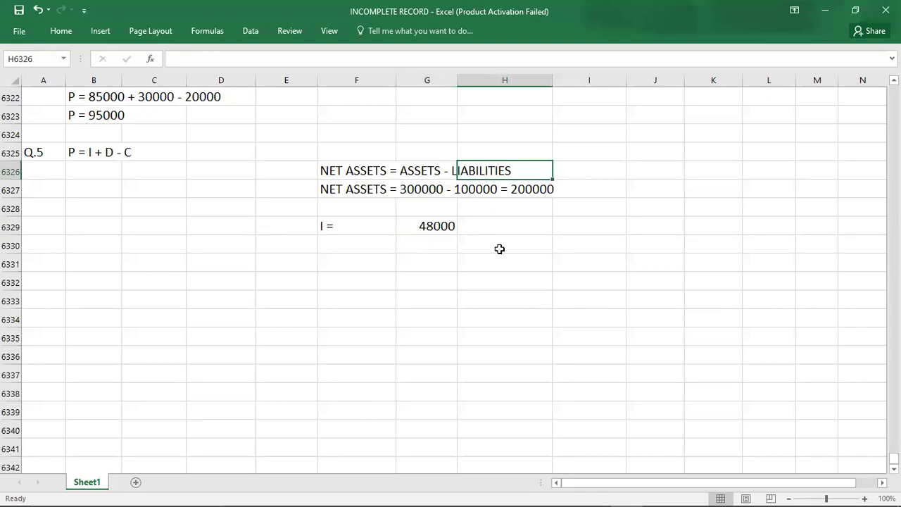
{"action": "left_click", "coordinate": [447, 247]}
{"action": "type", "text": "+6000"}
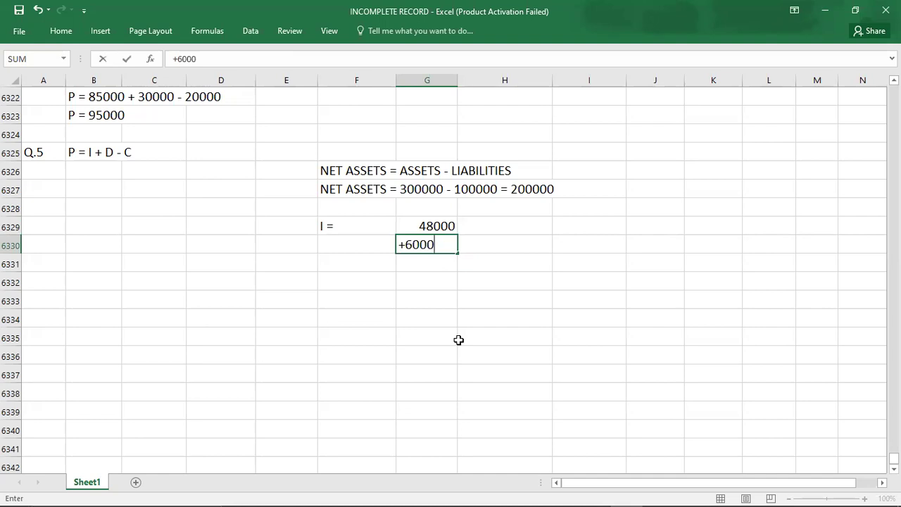
{"action": "key", "text": "Return"}
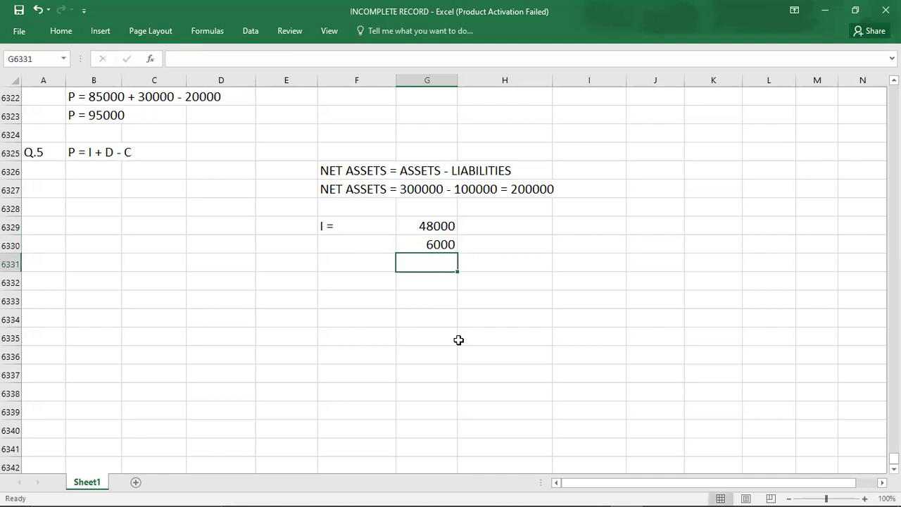
- Enter the total 54000 in cell G6331 and give it a top and double bottom border
{"action": "type", "text": "54000"}
{"action": "key", "text": "Return"}
{"action": "key", "text": "Up"}
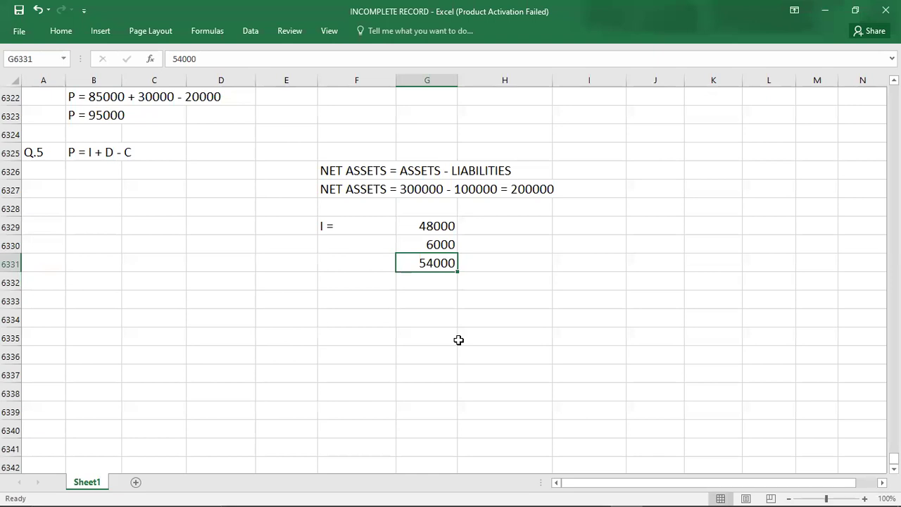
{"action": "left_click", "coordinate": [67, 34]}
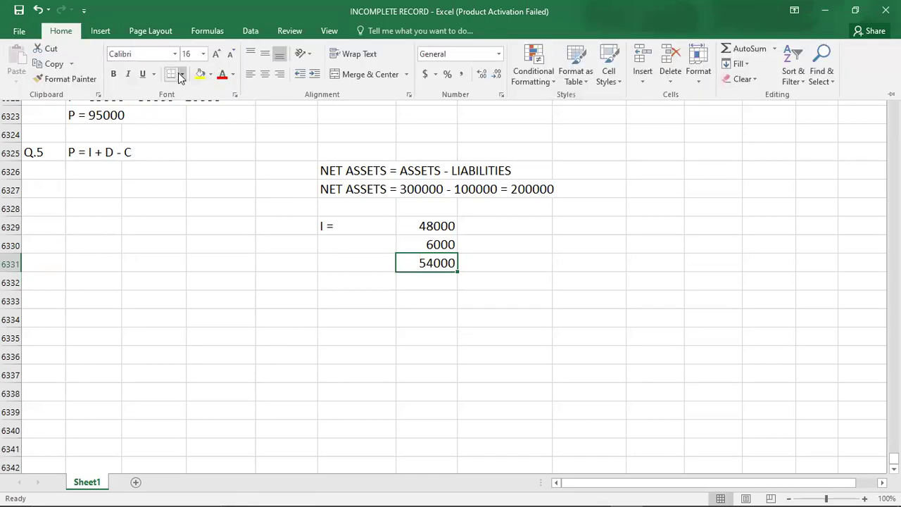
{"action": "left_click", "coordinate": [181, 74]}
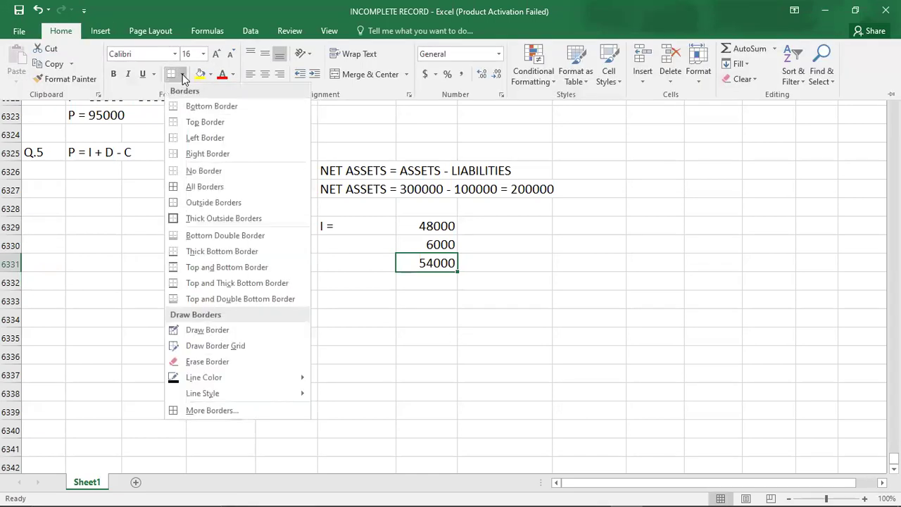
{"action": "left_click", "coordinate": [177, 298]}
{"action": "left_click", "coordinate": [361, 304]}
- Right-align the I = label in cell F6329
{"action": "left_click", "coordinate": [368, 223]}
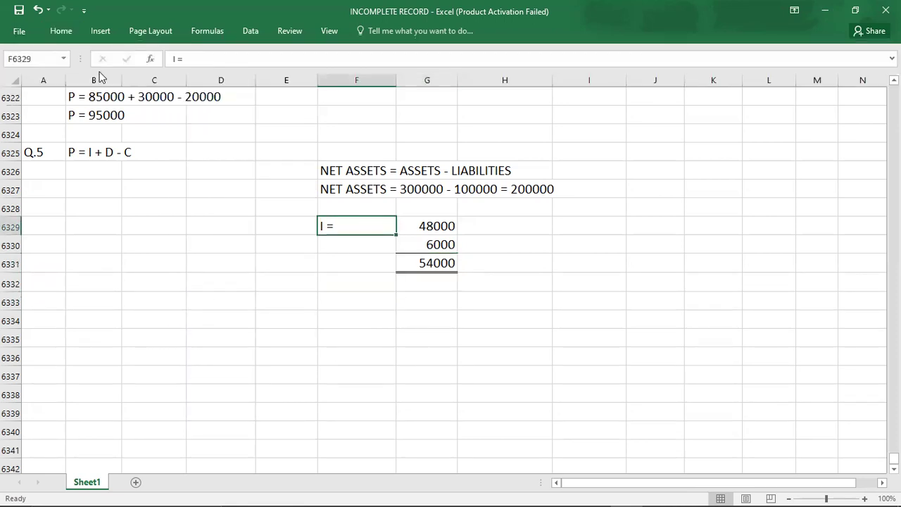
{"action": "left_click", "coordinate": [73, 31]}
{"action": "left_click", "coordinate": [283, 72]}
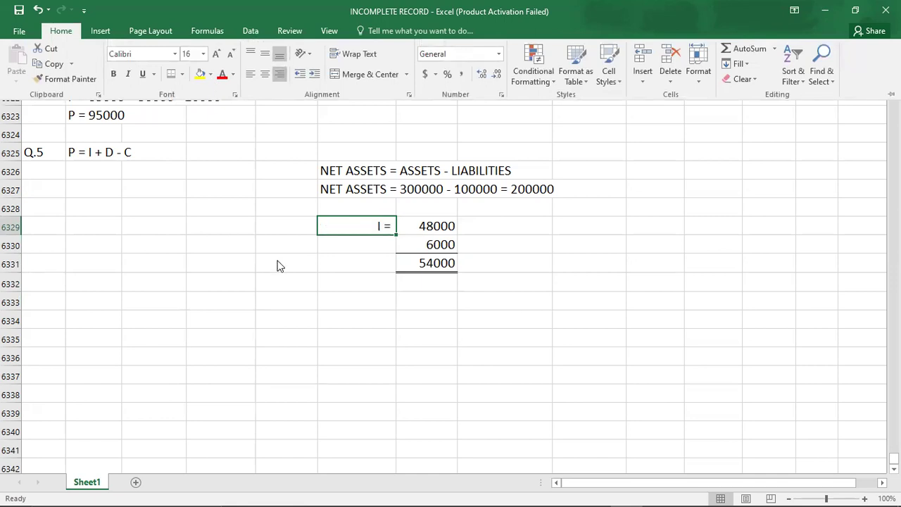
- Return to the Q.4 working and label cell G6320 as I =, on the row of its P = I + D - C formula
{"action": "key", "text": "Up"}
{"action": "key", "text": "Up"}
{"action": "key", "text": "Up"}
{"action": "key", "text": "Up"}
{"action": "key", "text": "Up"}
{"action": "key", "text": "Up"}
{"action": "key", "text": "Up"}
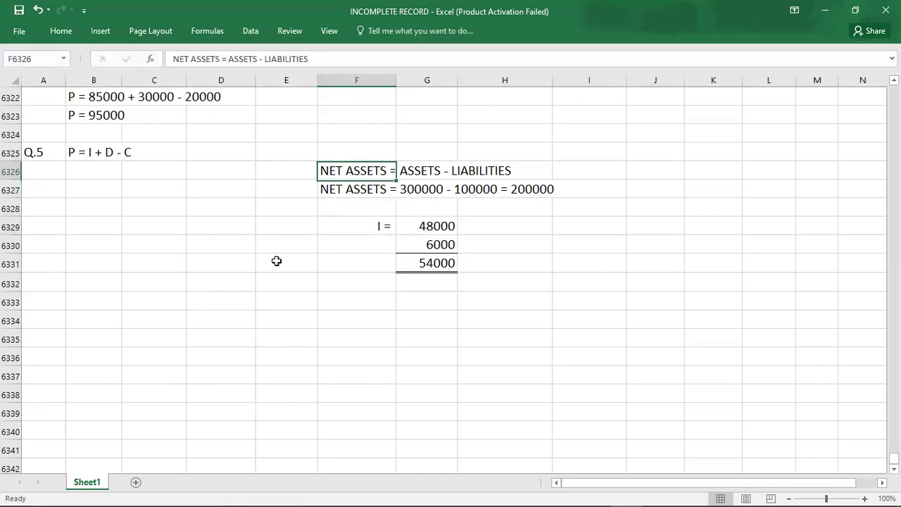
{"action": "key", "text": "Up"}
{"action": "key", "text": "Up"}
{"action": "key", "text": "Up"}
{"action": "key", "text": "Up"}
{"action": "key", "text": "Up"}
{"action": "key", "text": "Up"}
{"action": "key", "text": "Up"}
{"action": "key", "text": "Up"}
{"action": "key", "text": "Up"}
{"action": "key", "text": "Up"}
{"action": "key", "text": "Up"}
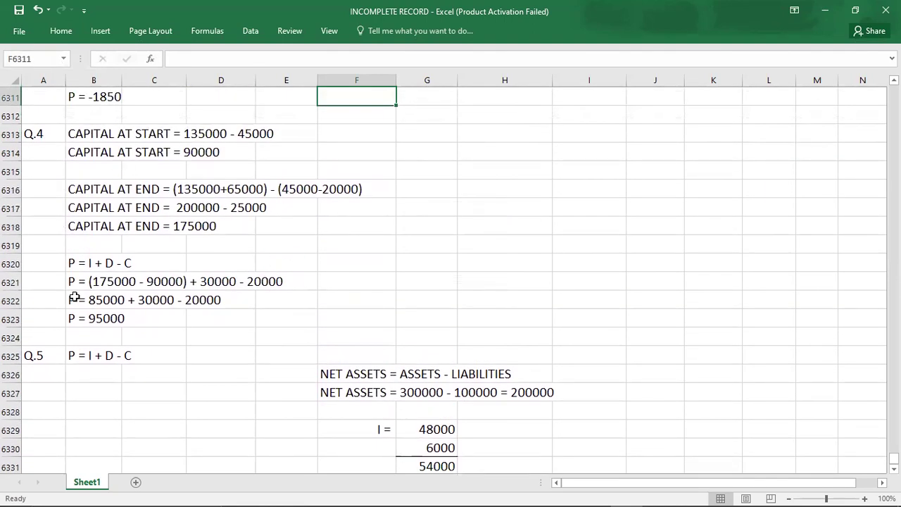
{"action": "left_click", "coordinate": [99, 299]}
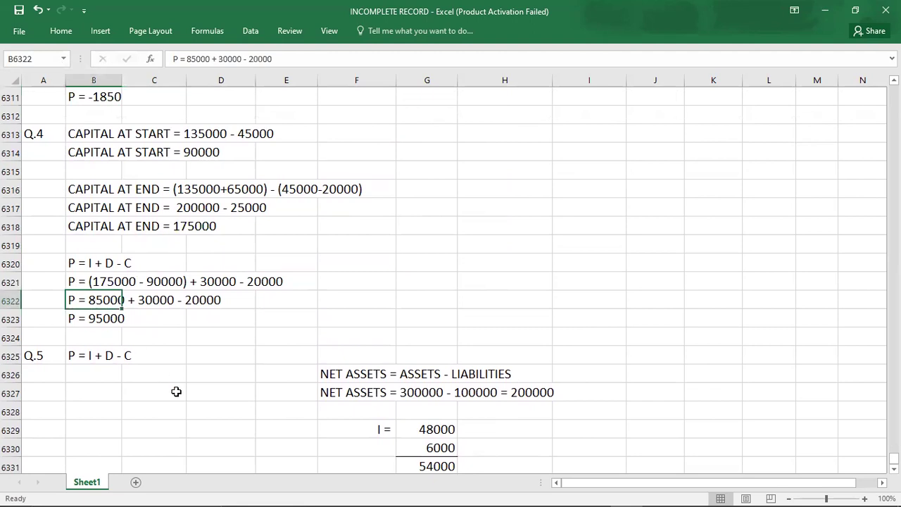
{"action": "left_click", "coordinate": [430, 274]}
{"action": "left_click", "coordinate": [430, 263]}
{"action": "type", "text": "I ="}
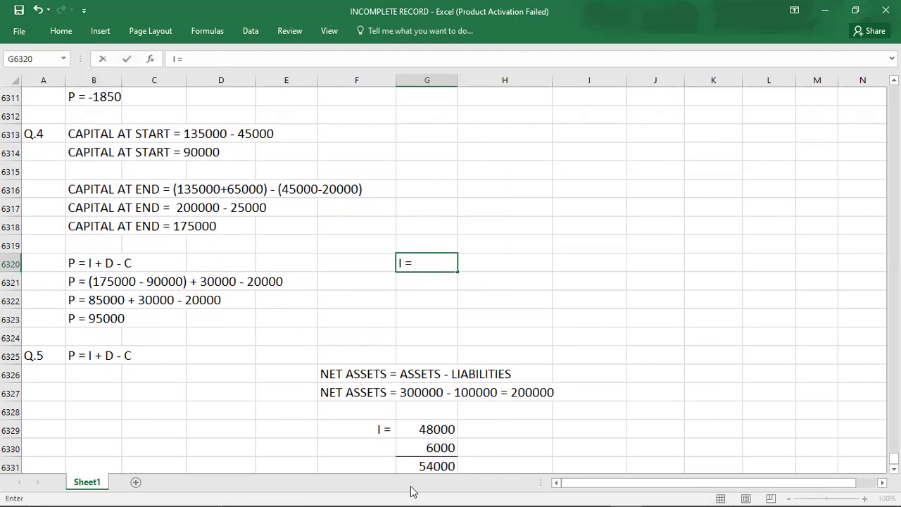
{"action": "key", "text": "Tab"}
{"action": "mouse_move", "coordinate": [412, 493]}
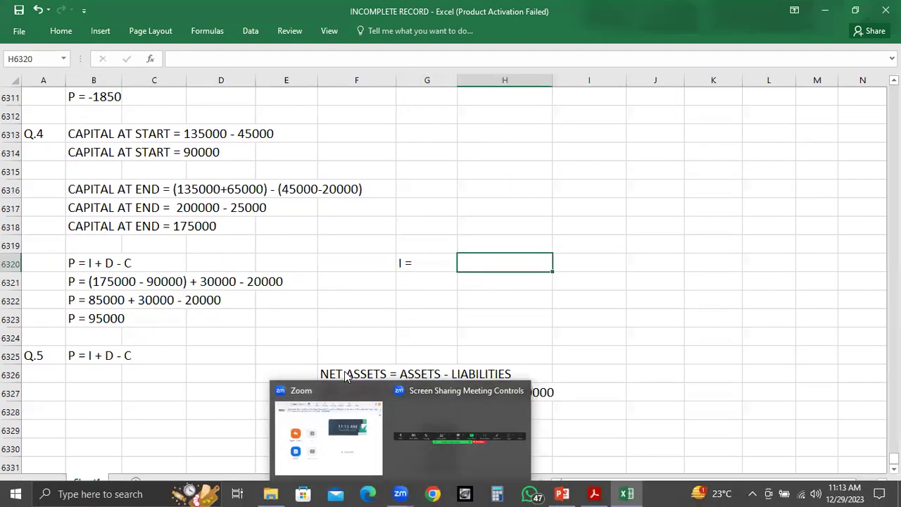
- Check the Q.4 increase in total assets in the PDF and enter +65000 in Excel cell H6320
{"action": "key", "text": "alt+Tab"}
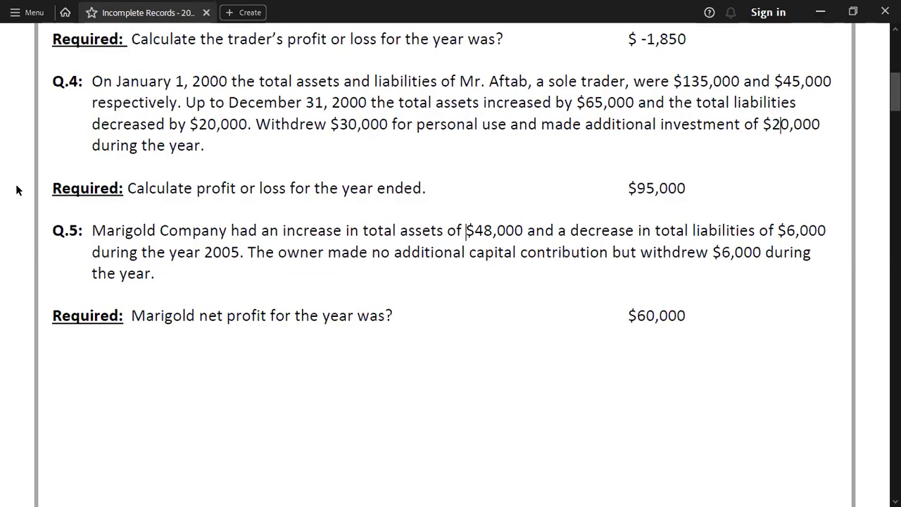
{"action": "scroll", "coordinate": [17, 190], "scroll_direction": "up", "scroll_amount": 2}
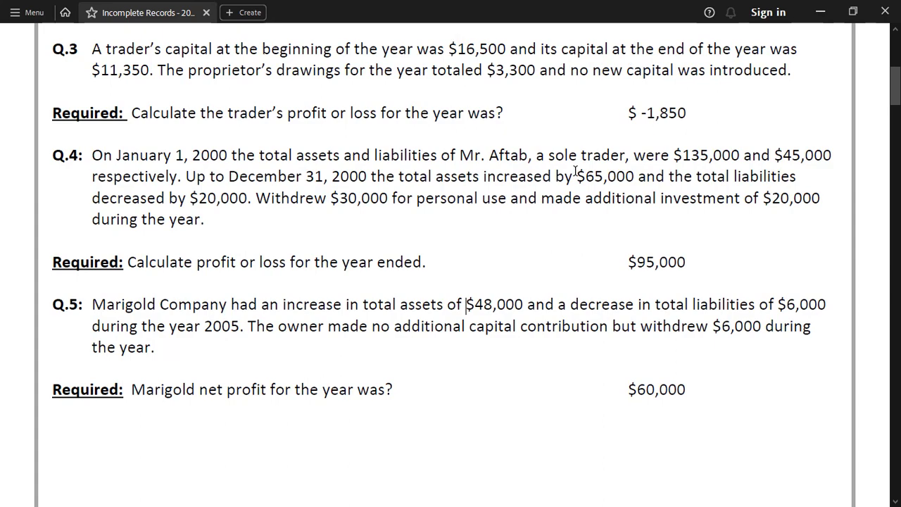
{"action": "key", "text": "alt+Tab"}
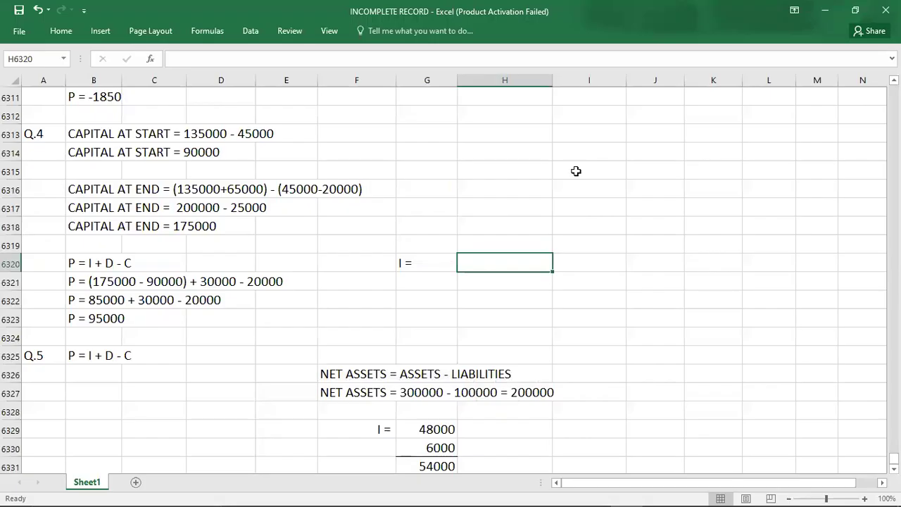
{"action": "type", "text": "+65000"}
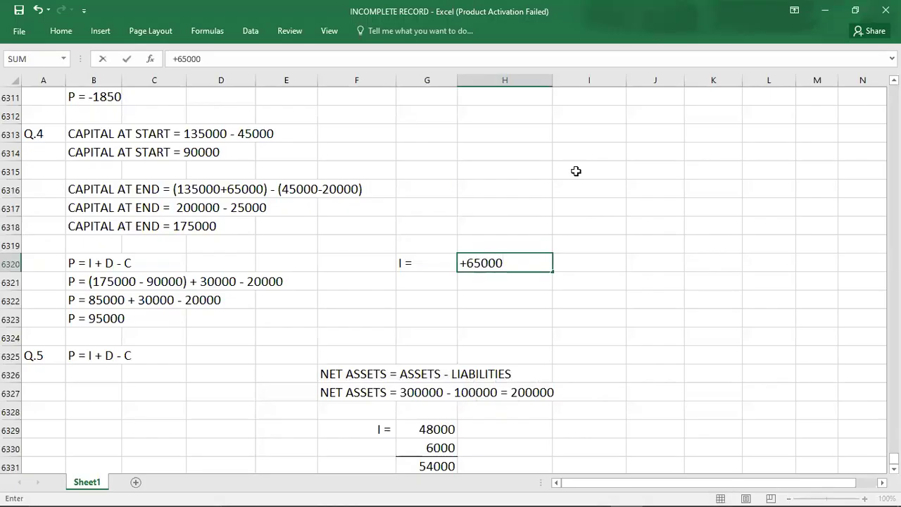
{"action": "key", "text": "Return"}
- Check the Q.4 decrease in total liabilities in the PDF and enter +20000 in Excel cell H6321
{"action": "key", "text": "alt+Tab"}
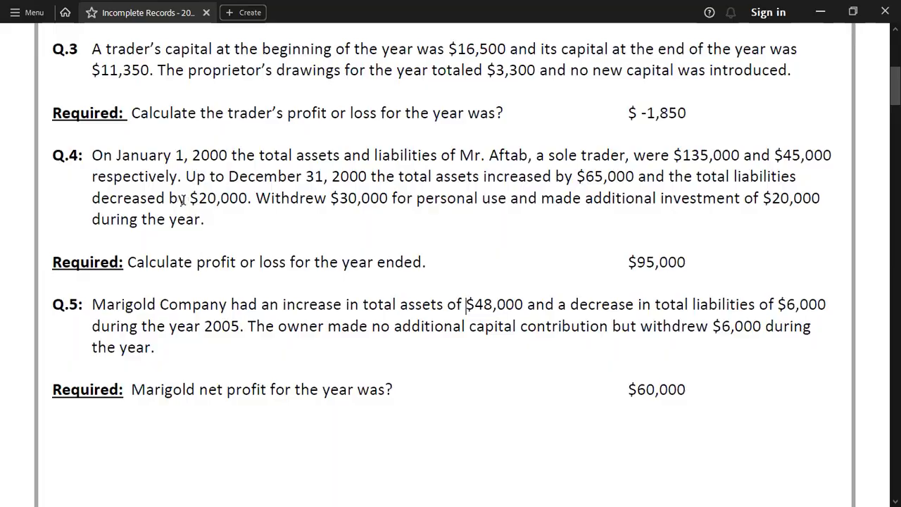
{"action": "key", "text": "alt+Tab"}
{"action": "key", "text": "Right"}
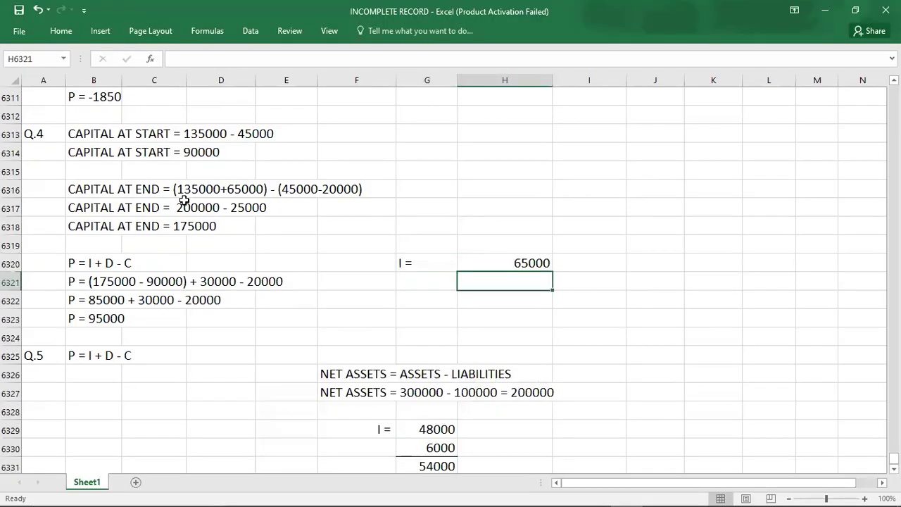
{"action": "type", "text": "+"}
{"action": "key", "text": "alt+Tab"}
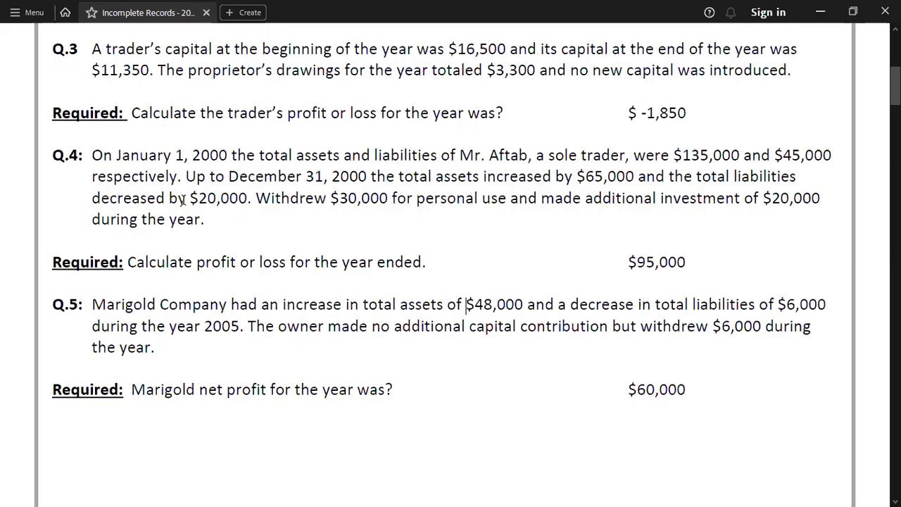
{"action": "key", "text": "alt+Tab"}
{"action": "type", "text": "20000"}
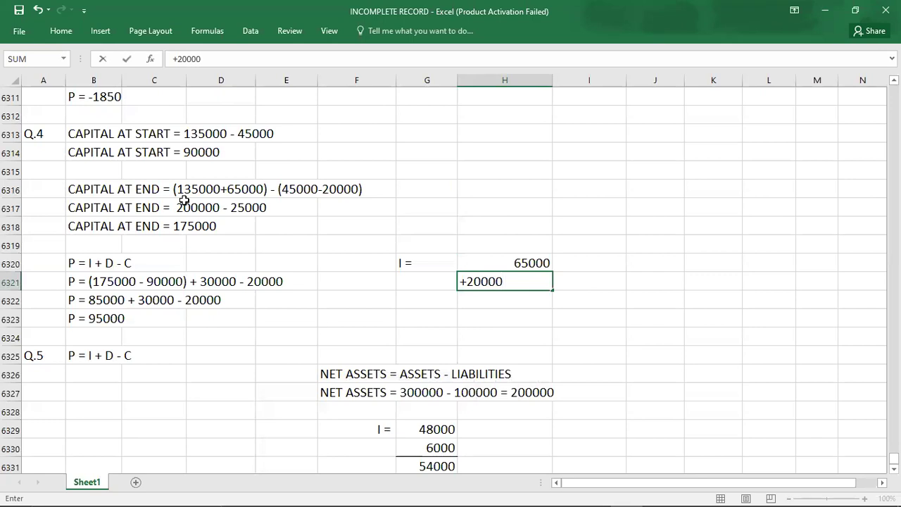
{"action": "key", "text": "Return"}
- Enter the total +85000 in cell H6322 and give it a top and double bottom border
{"action": "key", "text": "Right"}
{"action": "type", "text": "+85000"}
{"action": "key", "text": "Return"}
{"action": "key", "text": "Up"}
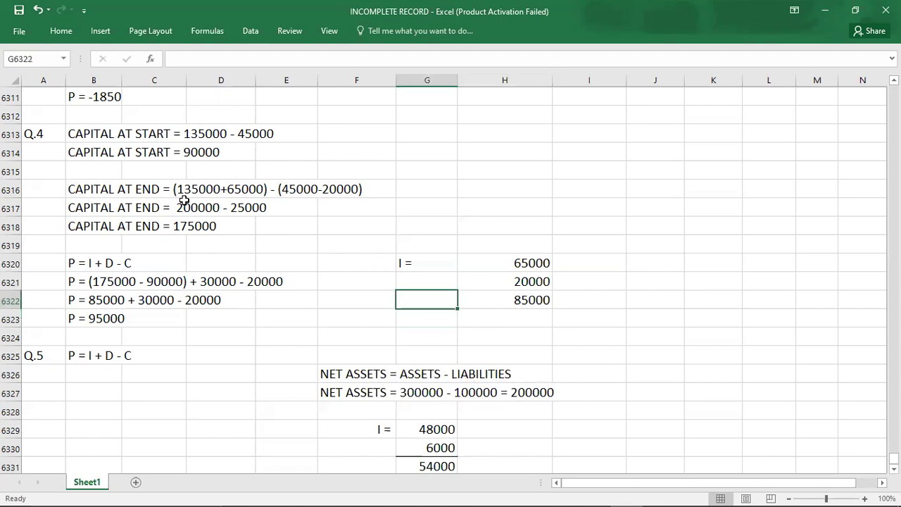
{"action": "key", "text": "Right"}
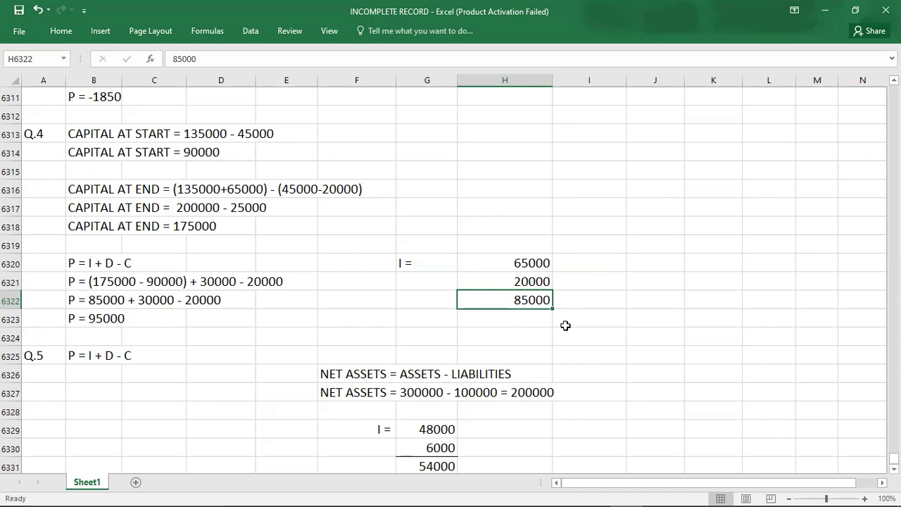
{"action": "left_click", "coordinate": [71, 35]}
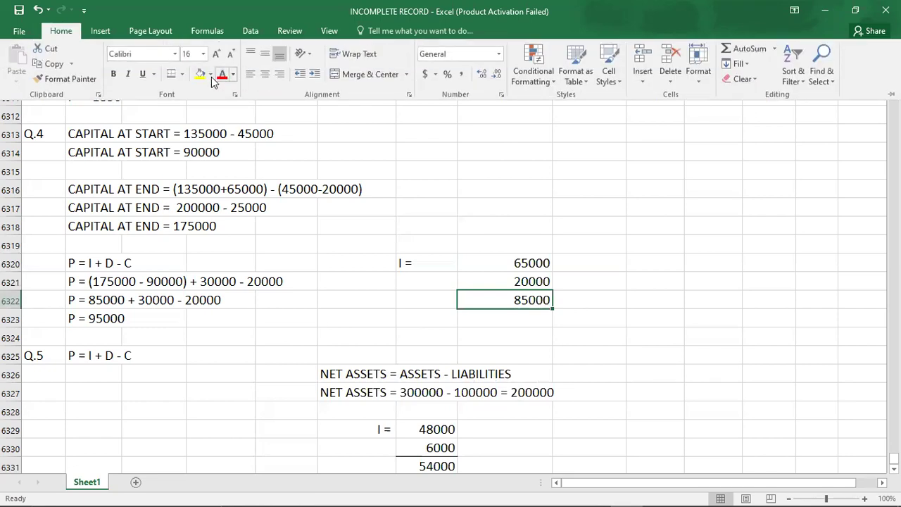
- Right-align the I = label in cell G6320
{"action": "left_click", "coordinate": [438, 270]}
{"action": "left_click", "coordinate": [438, 270]}
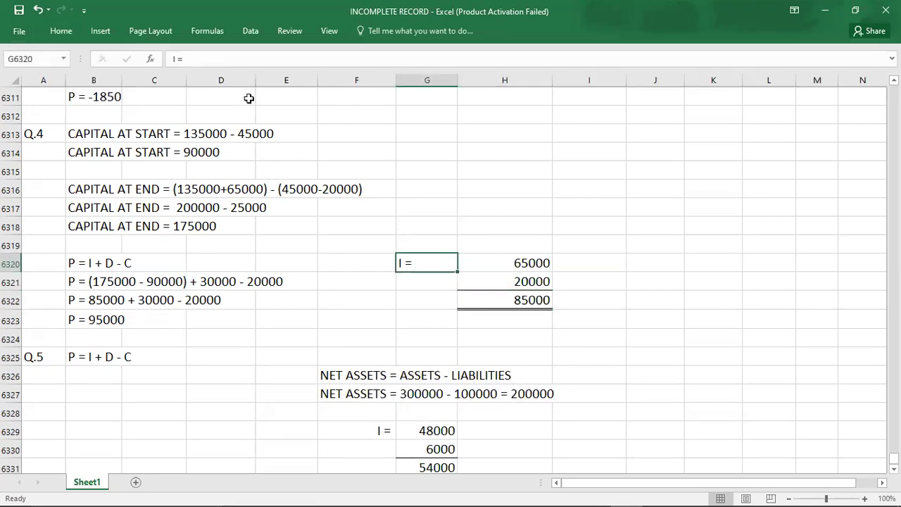
{"action": "left_click", "coordinate": [74, 33]}
{"action": "left_click", "coordinate": [280, 81]}
{"action": "key", "text": "Down"}
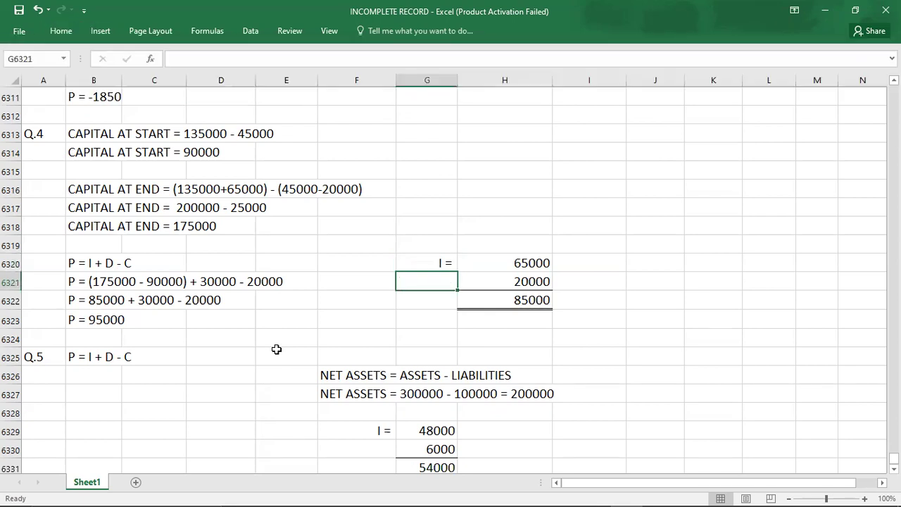
- Check the Q.5 drawings and capital contribution in the PDF and enter P = 54000 + 6000 - 0 in Excel cell B6326
{"action": "key", "text": "Down"}
{"action": "key", "text": "Down"}
{"action": "key", "text": "Down"}
{"action": "key", "text": "Down"}
{"action": "key", "text": "Down"}
{"action": "key", "text": "Down"}
{"action": "key", "text": "Down"}
{"action": "key", "text": "Down"}
{"action": "key", "text": "Down"}
{"action": "key", "text": "Down"}
{"action": "key", "text": "Down"}
{"action": "key", "text": "Down"}
{"action": "key", "text": "Down"}
{"action": "key", "text": "Down"}
{"action": "key", "text": "Down"}
{"action": "key", "text": "Down"}
{"action": "key", "text": "Down"}
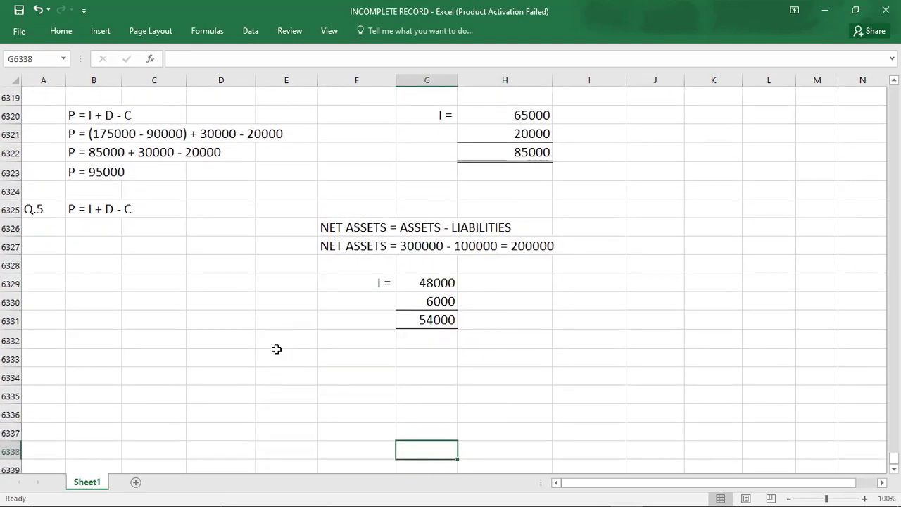
{"action": "double_click", "coordinate": [89, 233]}
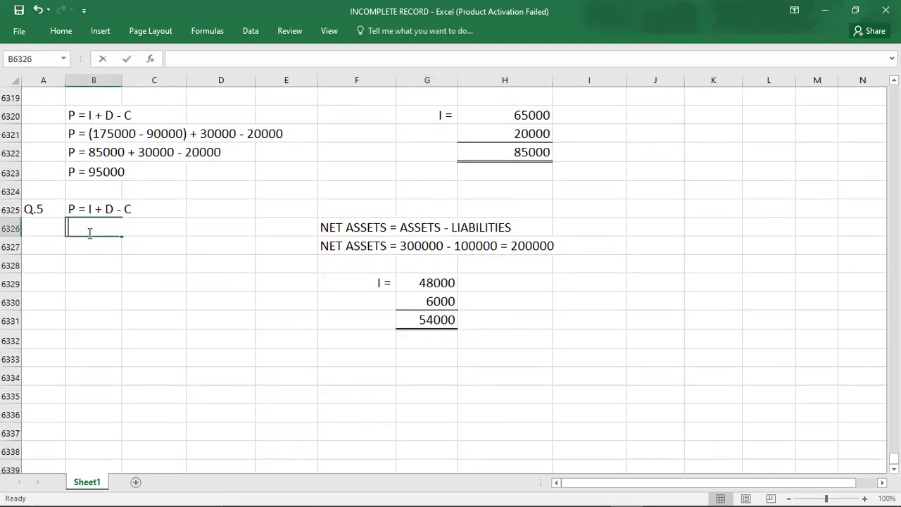
{"action": "type", "text": "P = 54000 +"}
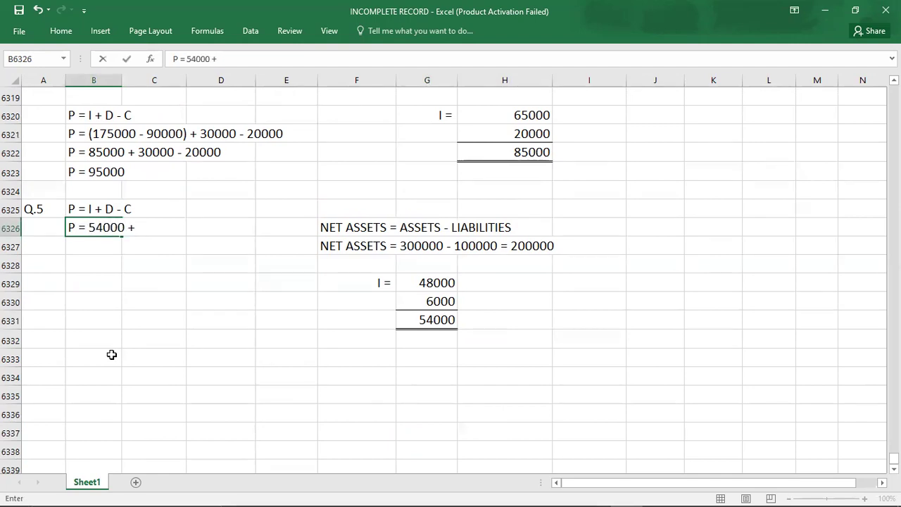
{"action": "key", "text": "alt+Tab"}
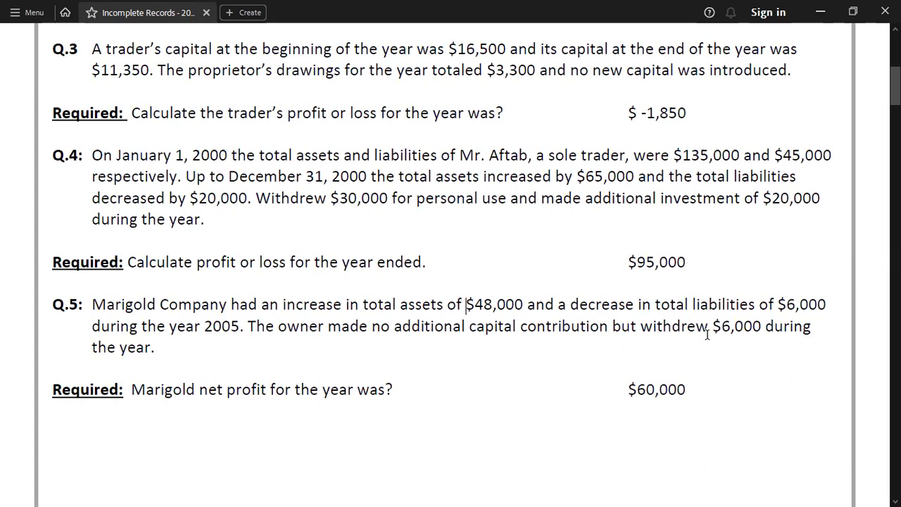
{"action": "key", "text": "alt+Tab"}
{"action": "type", "text": "6000 -"}
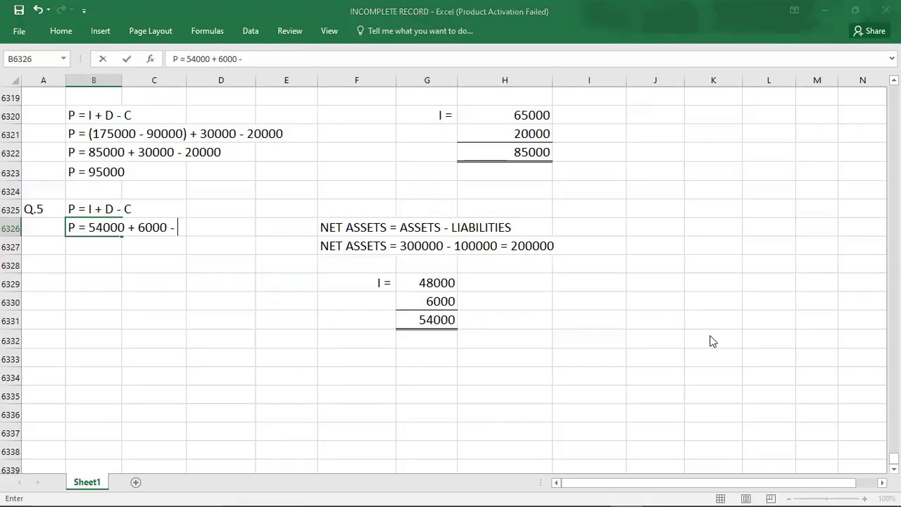
{"action": "key", "text": "alt+Tab"}
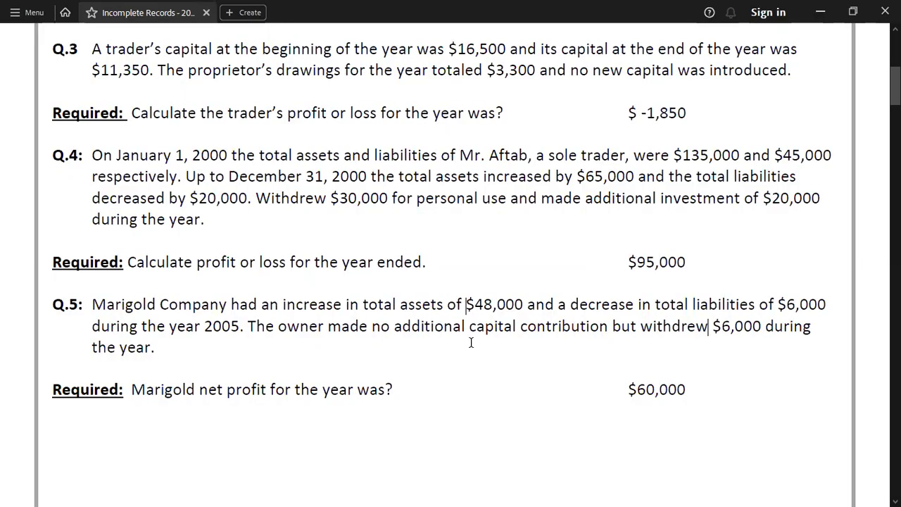
{"action": "key", "text": "alt+Tab"}
{"action": "type", "text": "0"}
{"action": "key", "text": "Return"}
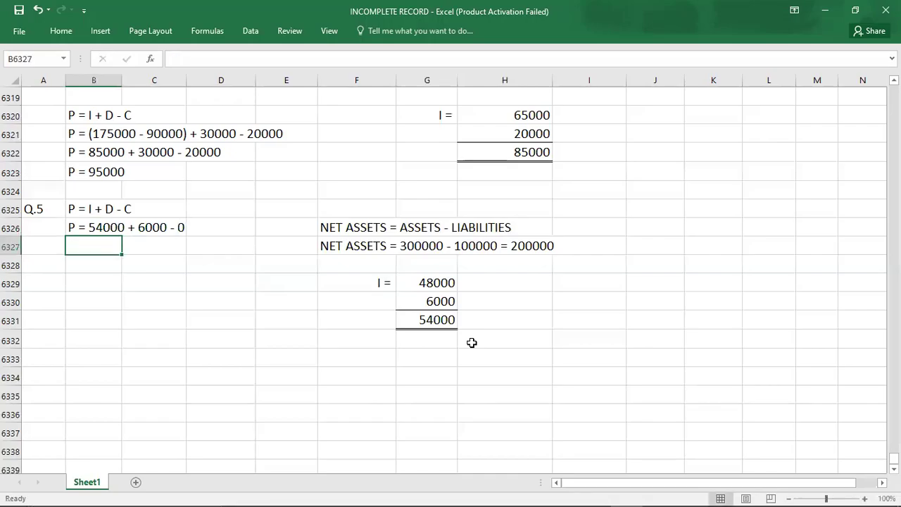
- Enter the Q.5 profit result P = 60000 in cell B6327
{"action": "type", "text": "P = 6000"}
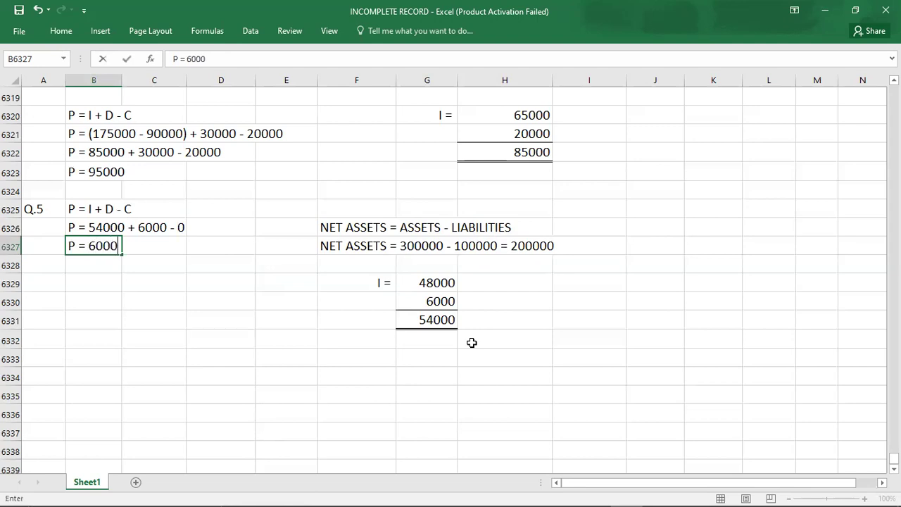
{"action": "type", "text": "0"}
{"action": "key", "text": "Return"}
{"action": "key", "text": "Down"}
{"action": "key", "text": "Left"}
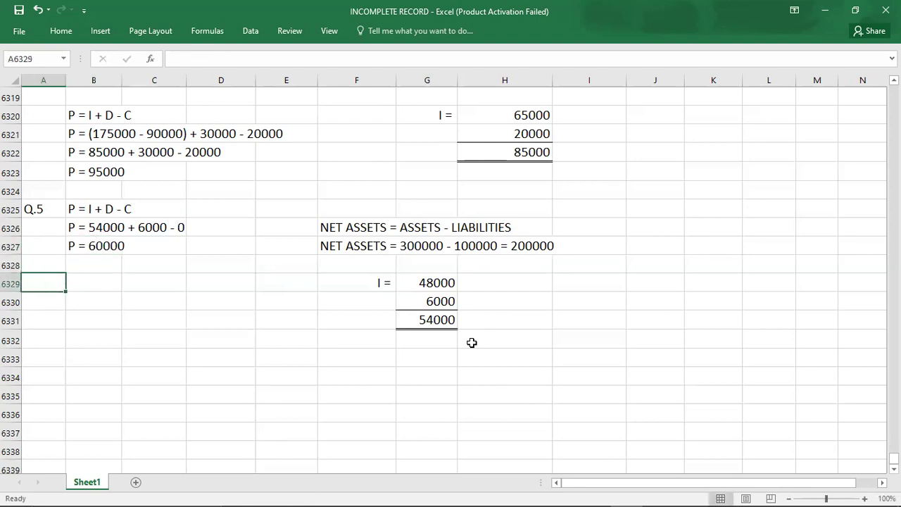
- Review the Q.4 calculation of I in columns G and H beside its profit working, and return to the Q.5 label
{"action": "key", "text": "Up"}
{"action": "key", "text": "Up"}
{"action": "key", "text": "Up"}
{"action": "key", "text": "Up"}
{"action": "key", "text": "Up"}
{"action": "key", "text": "Up"}
{"action": "key", "text": "Up"}
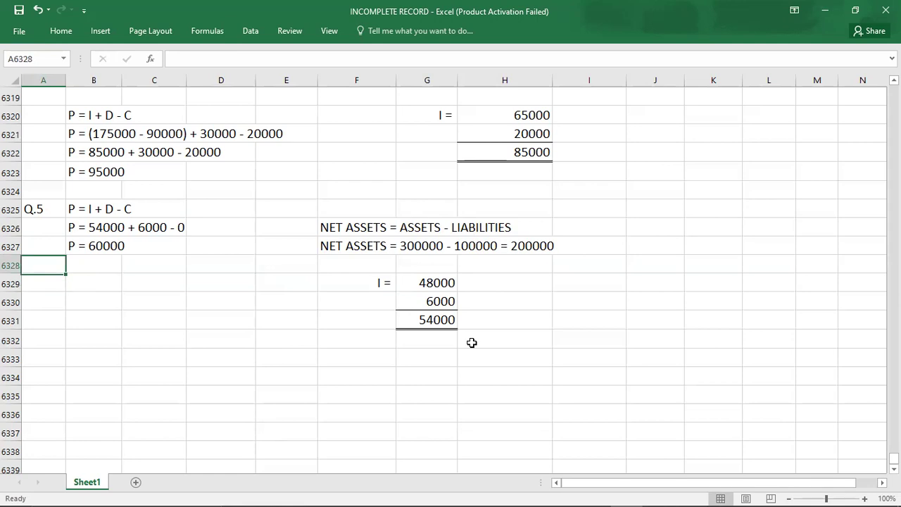
{"action": "key", "text": "Up"}
{"action": "key", "text": "Up"}
{"action": "key", "text": "Up"}
{"action": "key", "text": "Up"}
{"action": "key", "text": "Up"}
{"action": "key", "text": "Up"}
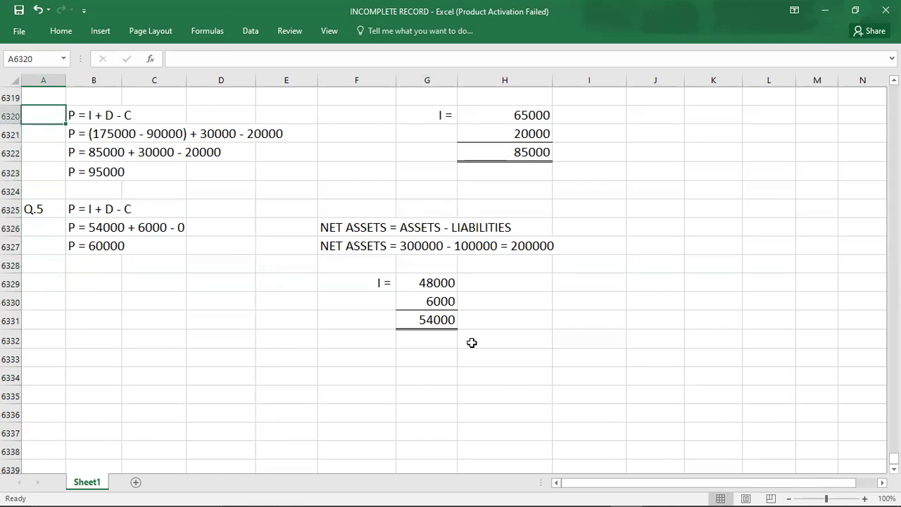
{"action": "left_click", "coordinate": [421, 166]}
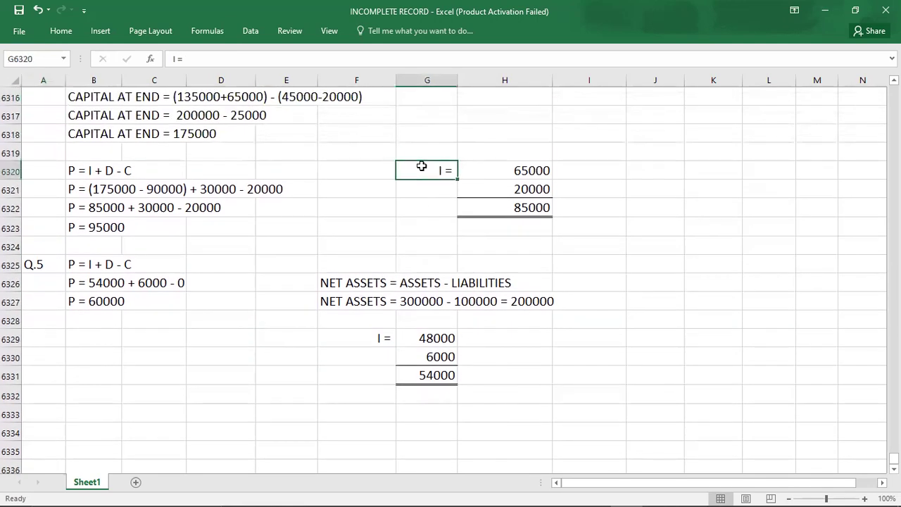
{"action": "key", "text": "shift+Right"}
{"action": "key", "text": "shift+Right"}
{"action": "key", "text": "shift+Down"}
{"action": "key", "text": "shift+Down"}
{"action": "key", "text": "shift+Left"}
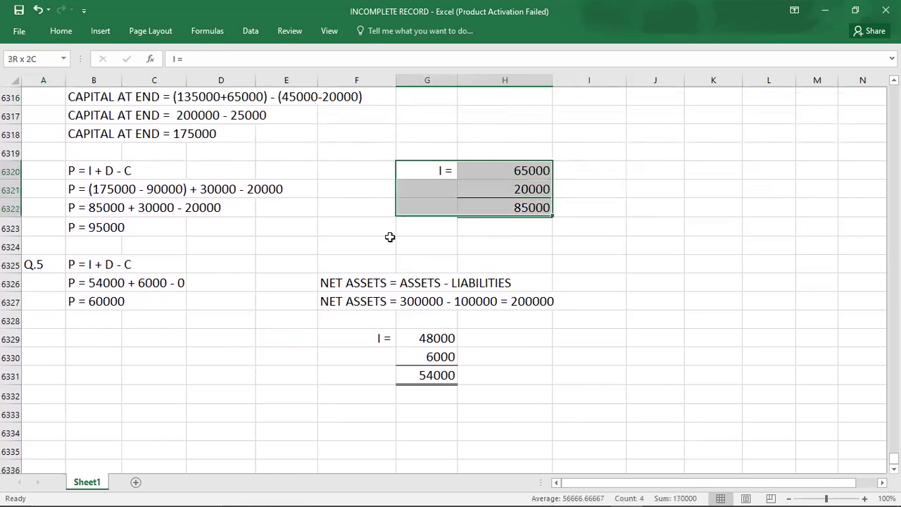
{"action": "key", "text": "shift+Down"}
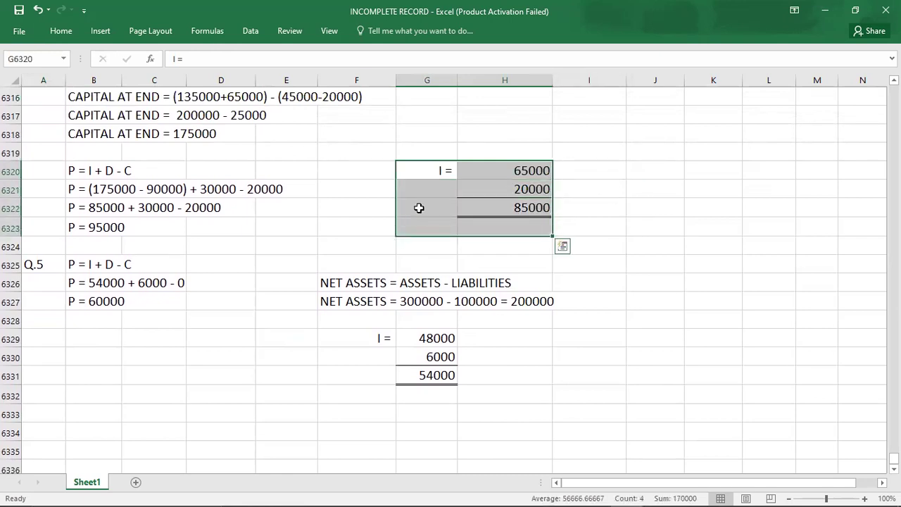
{"action": "left_click", "coordinate": [46, 265]}
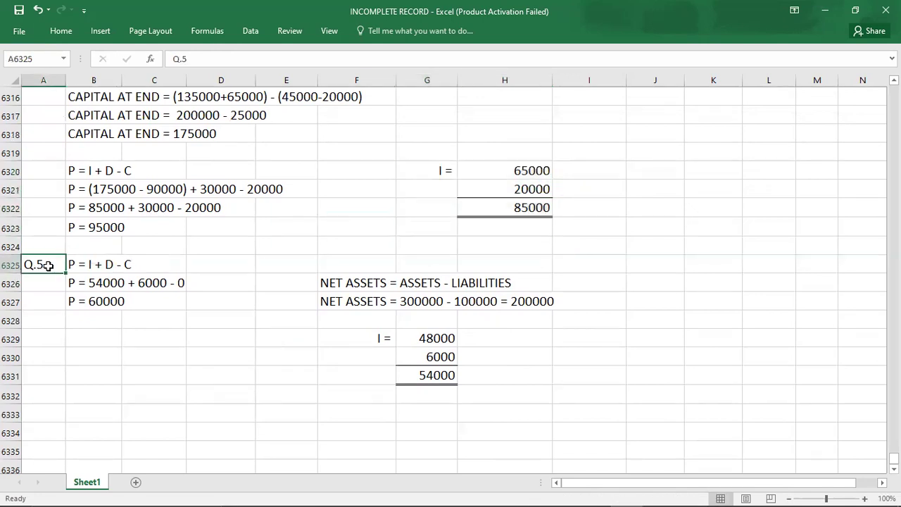
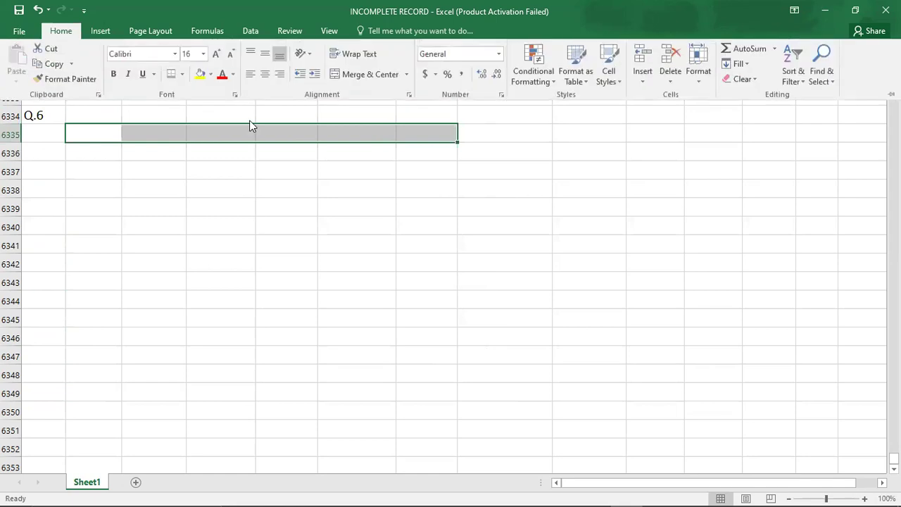
- Draw a T-account under Q.6 with a bottom border on B6335:G6335 and a left border on E6336:E6340
{"action": "left_click", "coordinate": [181, 75]}
{"action": "left_click", "coordinate": [176, 121]}
{"action": "left_click_drag", "start_coordinate": [282, 147], "coordinate": [286, 227]}
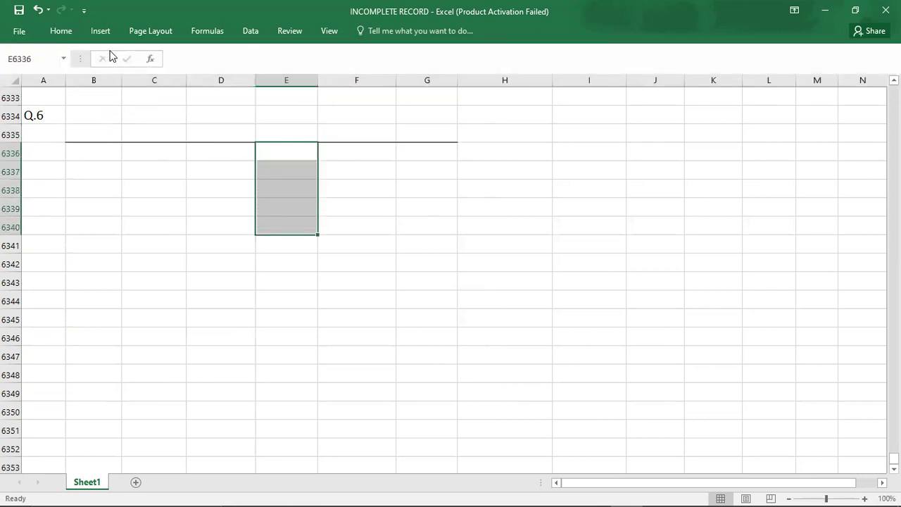
{"action": "left_click", "coordinate": [73, 33]}
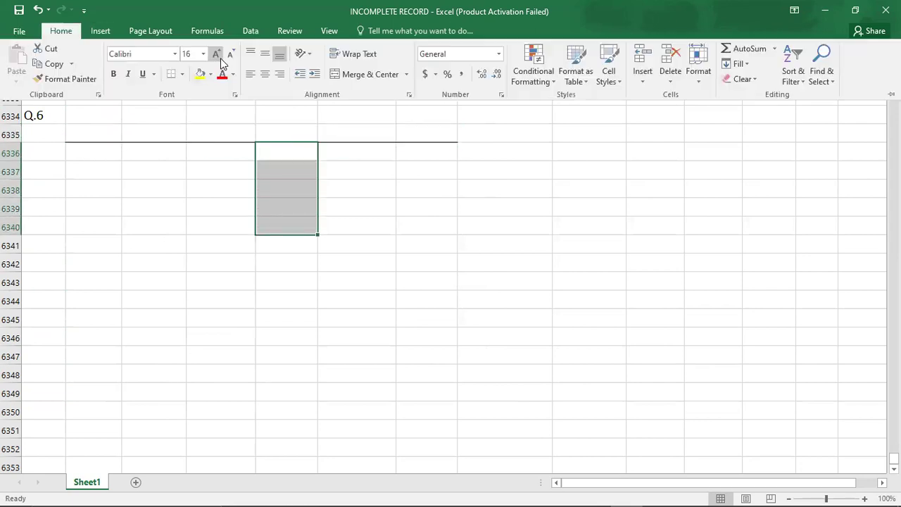
{"action": "left_click", "coordinate": [182, 74]}
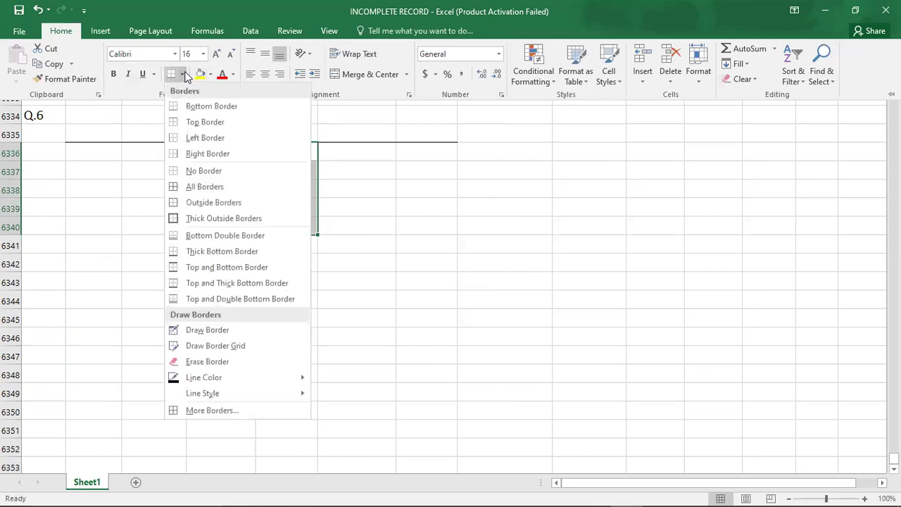
{"action": "left_click", "coordinate": [172, 138]}
- Title the Q.6 T-account A/R CONTROL ACC. in cell D6335
{"action": "left_click", "coordinate": [231, 127]}
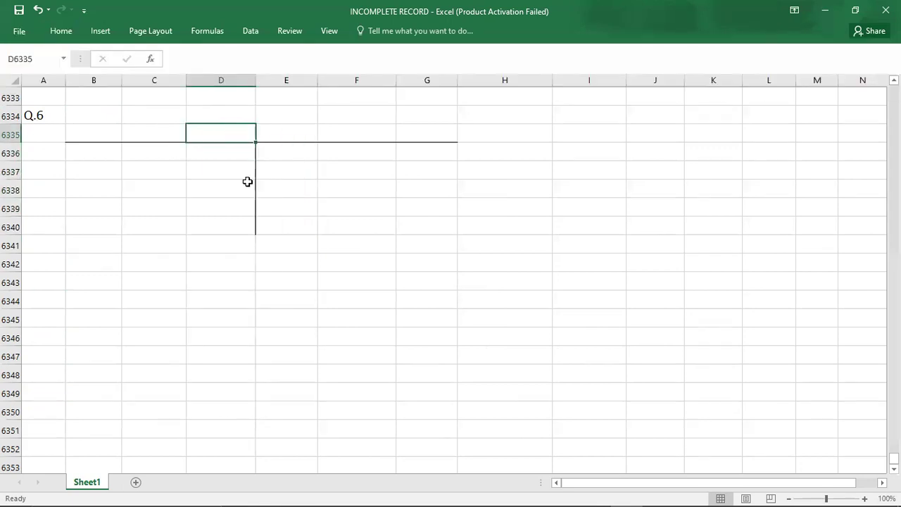
{"action": "type", "text": "A/R CONTROL ACC."}
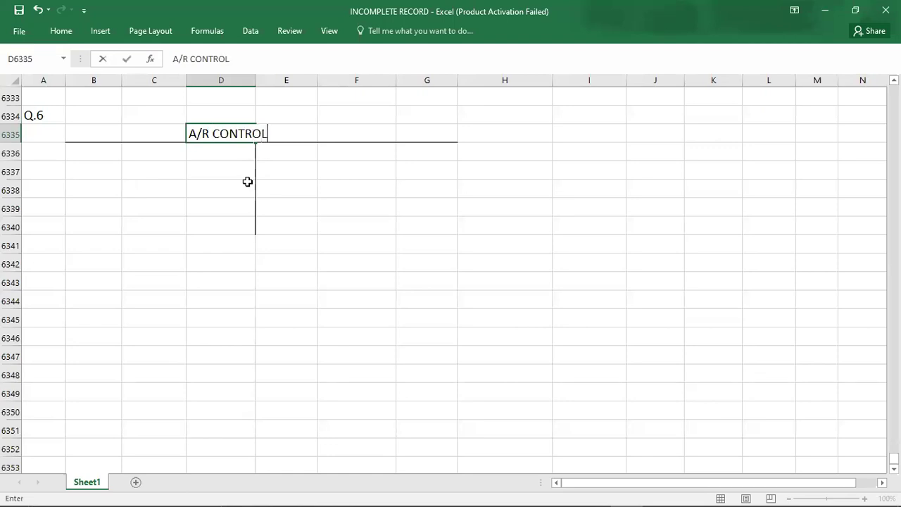
{"action": "key", "text": "ctrl+Return"}
{"action": "key", "text": "Return"}
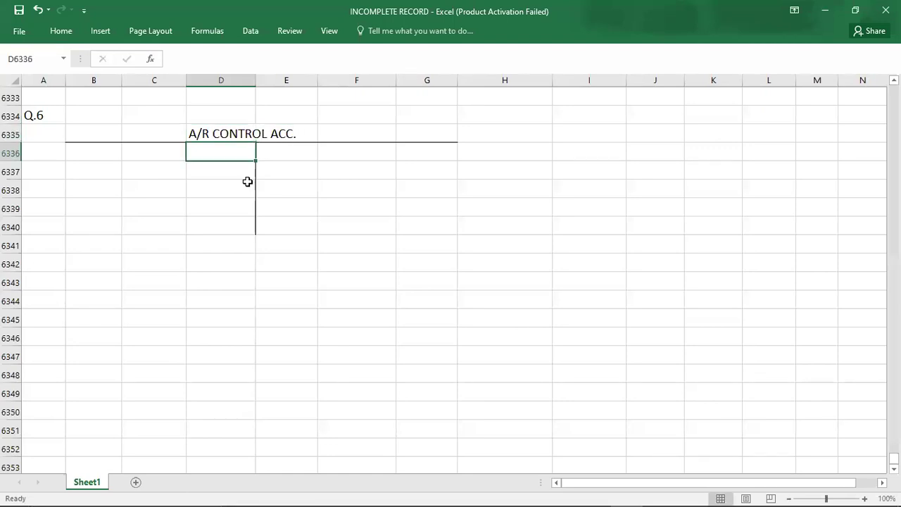
- Enter the Q.6 opening balance from the PDF in the control account's debit side: B/D in C6336 and 12000 in D6336
{"action": "key", "text": "alt+Tab"}
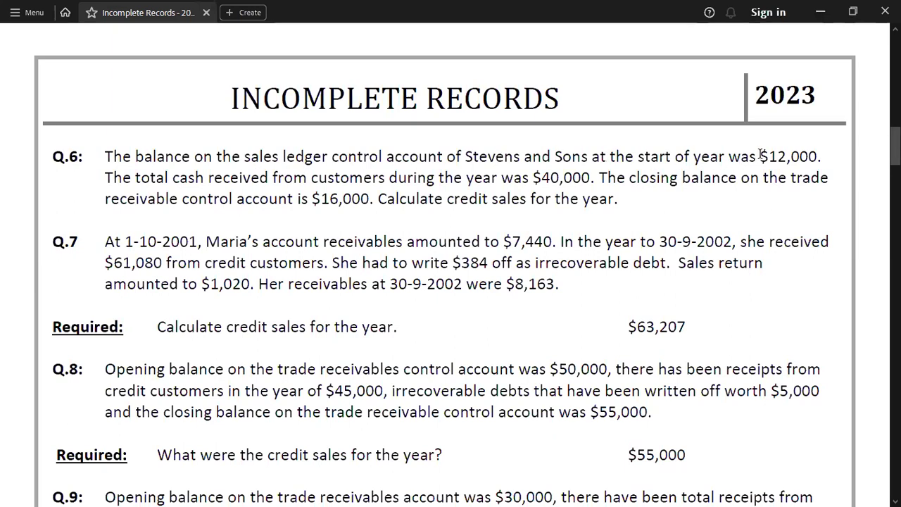
{"action": "key", "text": "alt+Tab"}
{"action": "key", "text": "Left"}
{"action": "type", "text": "B"}
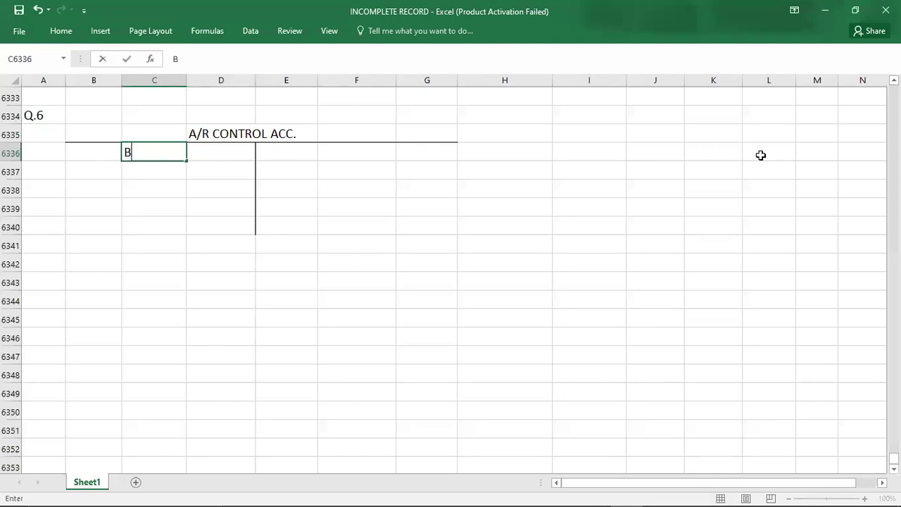
{"action": "type", "text": "/D"}
{"action": "key", "text": "Tab"}
{"action": "type", "text": "12000"}
{"action": "key", "text": "Return"}
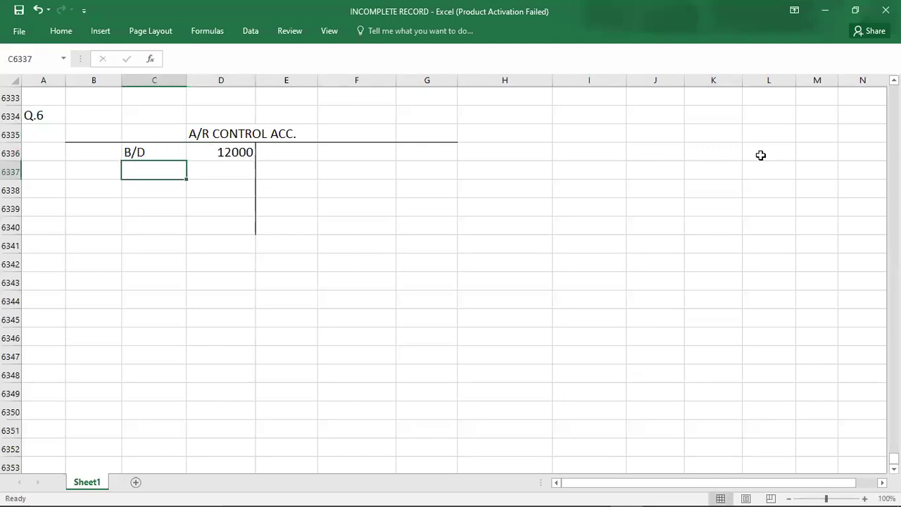
- Record the cash received from customers on the credit side, with CASH in F6336 and 40000 in G6336
{"action": "key", "text": "alt+Tab"}
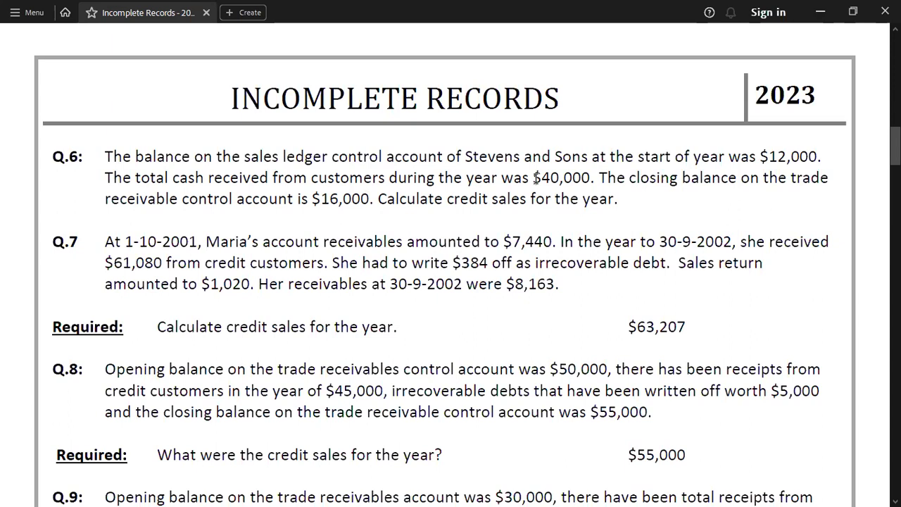
{"action": "key", "text": "alt+Tab"}
{"action": "key", "text": "Right"}
{"action": "key", "text": "Right"}
{"action": "key", "text": "Right"}
{"action": "key", "text": "Right"}
{"action": "key", "text": "Up"}
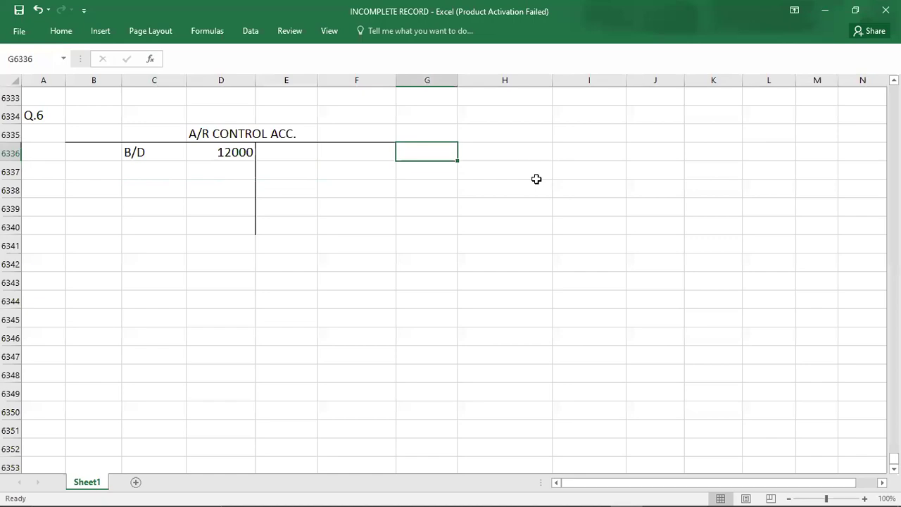
{"action": "key", "text": "alt+Tab"}
{"action": "key", "text": "alt+Tab"}
{"action": "type", "text": "4000"}
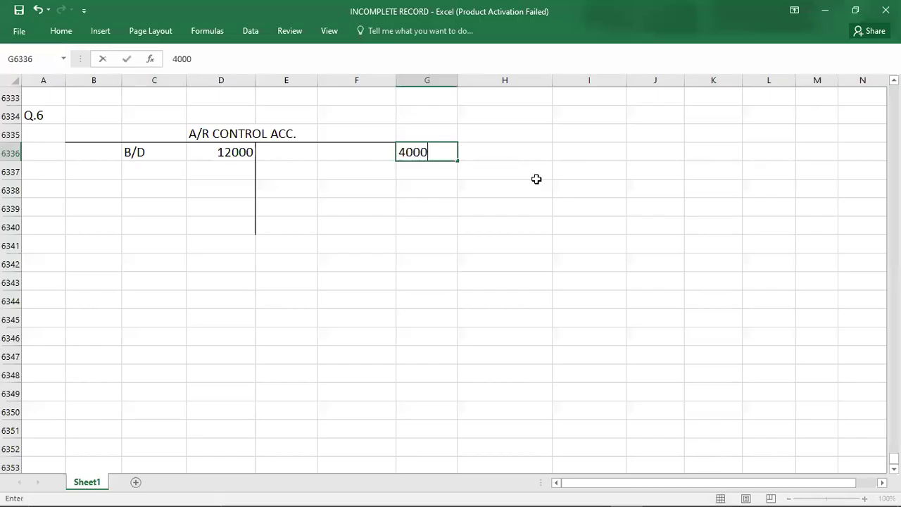
{"action": "type", "text": "0"}
{"action": "key", "text": "ctrl+Return"}
{"action": "key", "text": "Left"}
{"action": "type", "text": "CASH"}
{"action": "key", "text": "Return"}
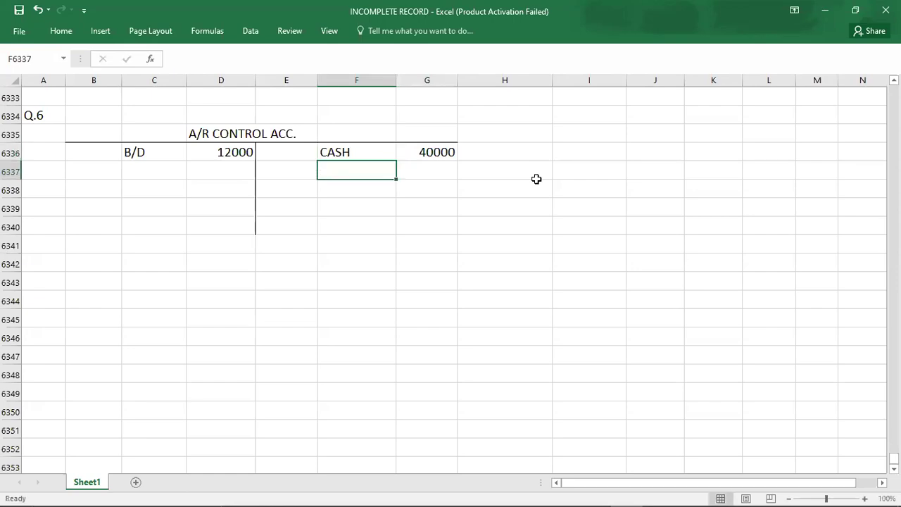
- Enter the closing balance from the PDF on the credit side, with C/D in F6338 and 16000 in G6338
{"action": "key", "text": "alt+Tab"}
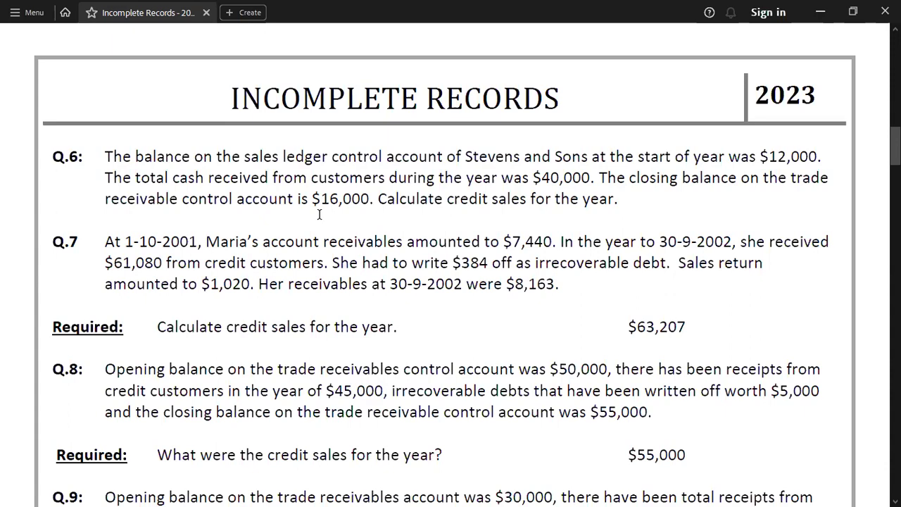
{"action": "key", "text": "alt+Tab"}
{"action": "key", "text": "Down"}
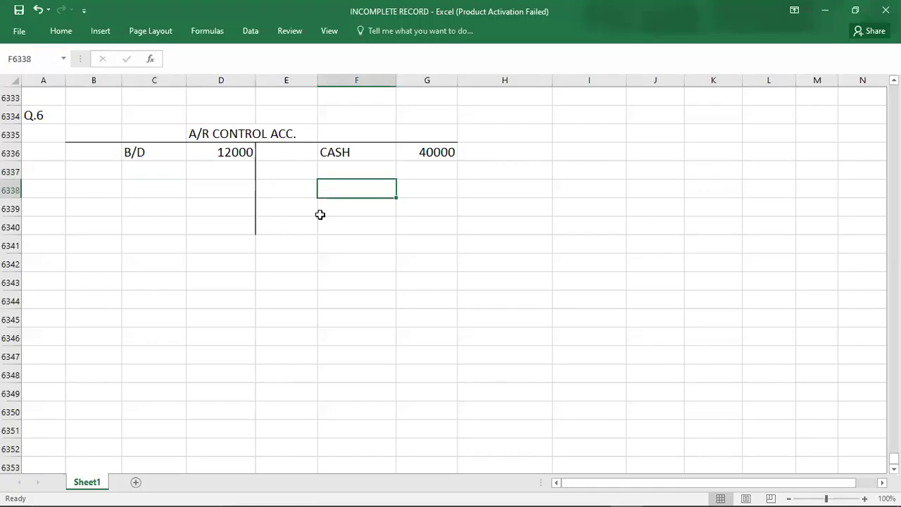
{"action": "type", "text": "C/D"}
{"action": "key", "text": "Tab"}
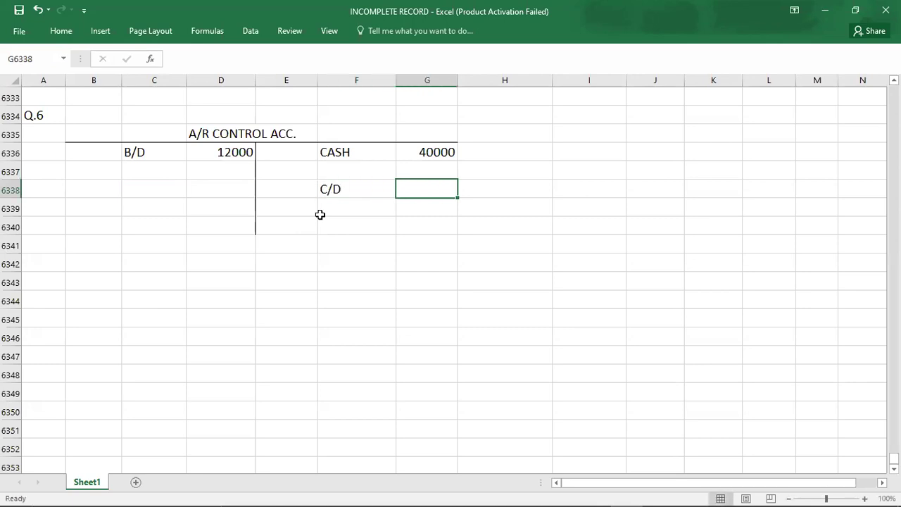
{"action": "key", "text": "alt+Tab"}
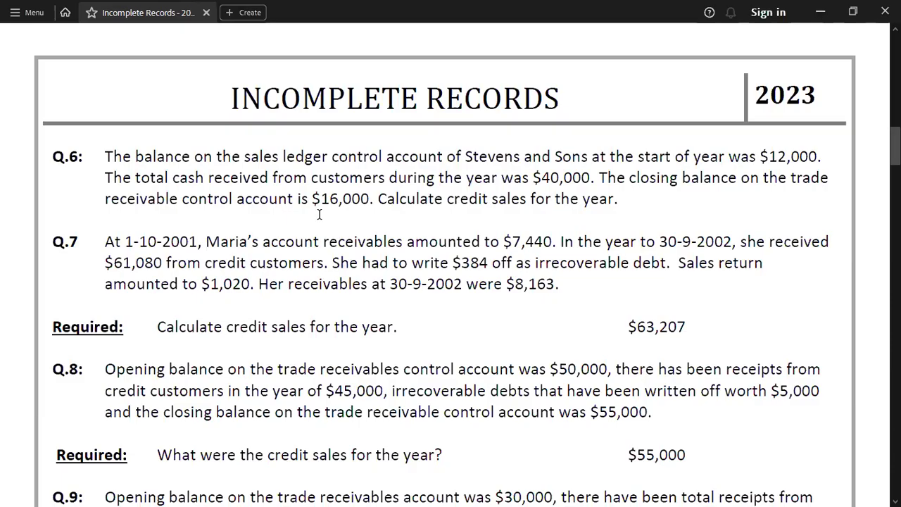
{"action": "key", "text": "alt+Tab"}
{"action": "type", "text": "16000"}
{"action": "key", "text": "Return"}
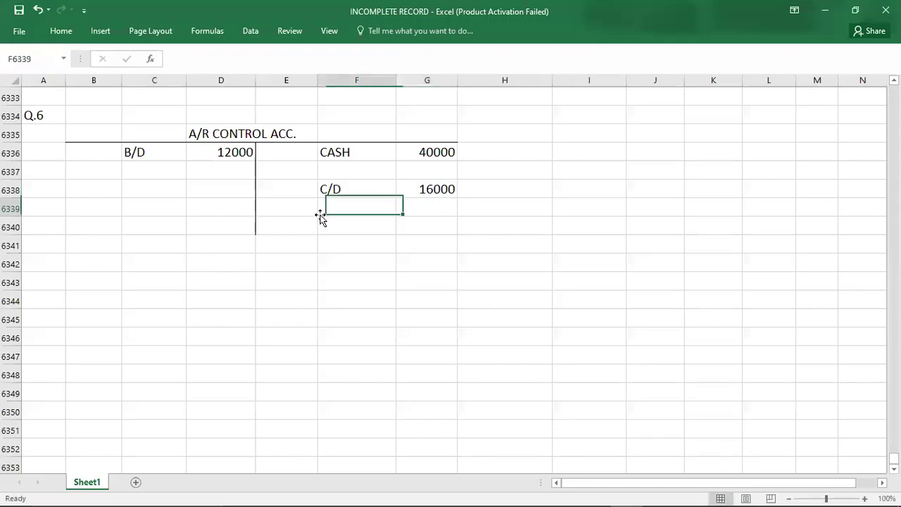
- Apply a top and double bottom border to the total cells G6339 and D6339 of the control account
{"action": "key", "text": "Right"}
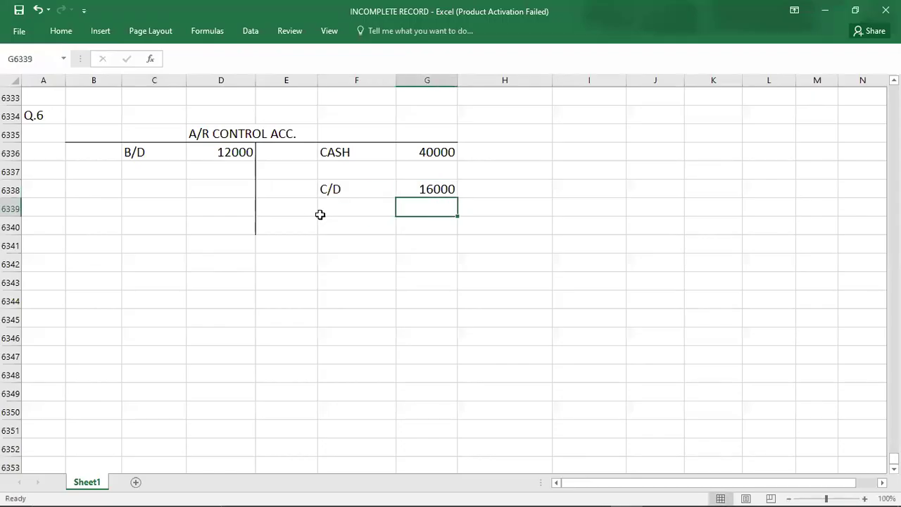
{"action": "left_click", "coordinate": [65, 33]}
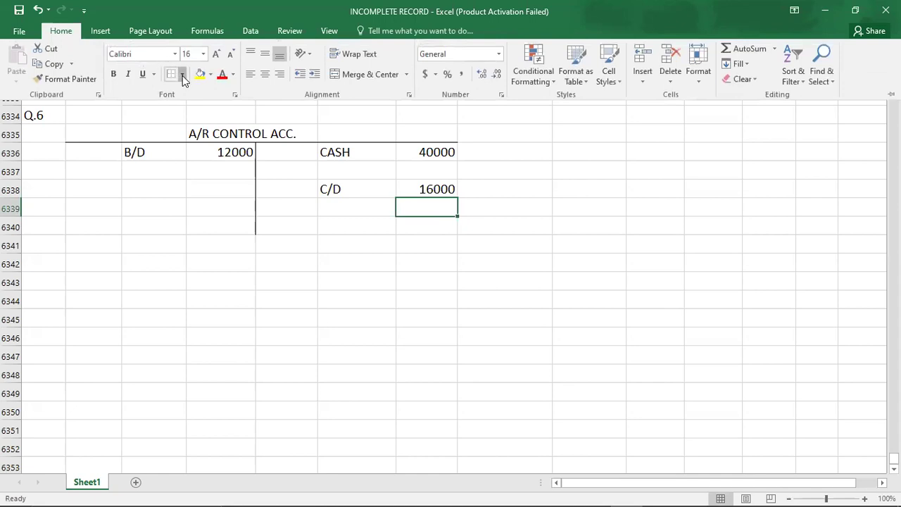
{"action": "left_click", "coordinate": [182, 75]}
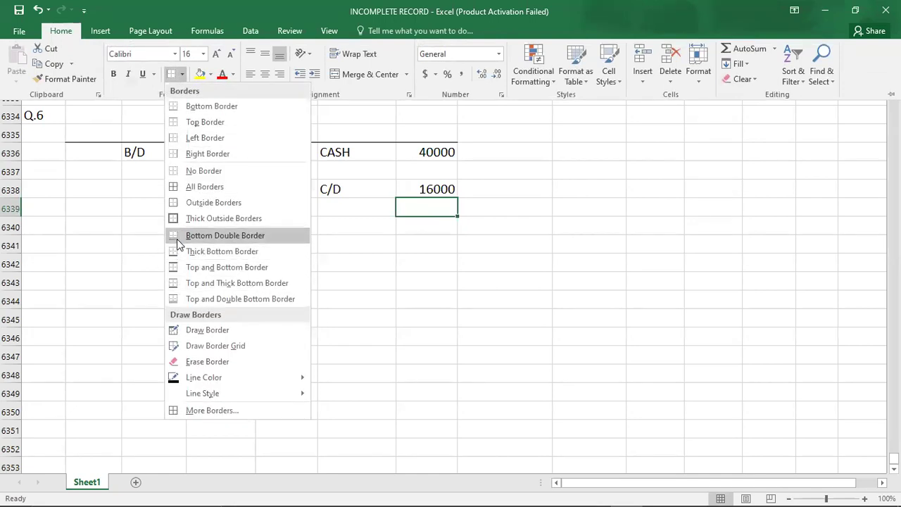
{"action": "left_click", "coordinate": [211, 298]}
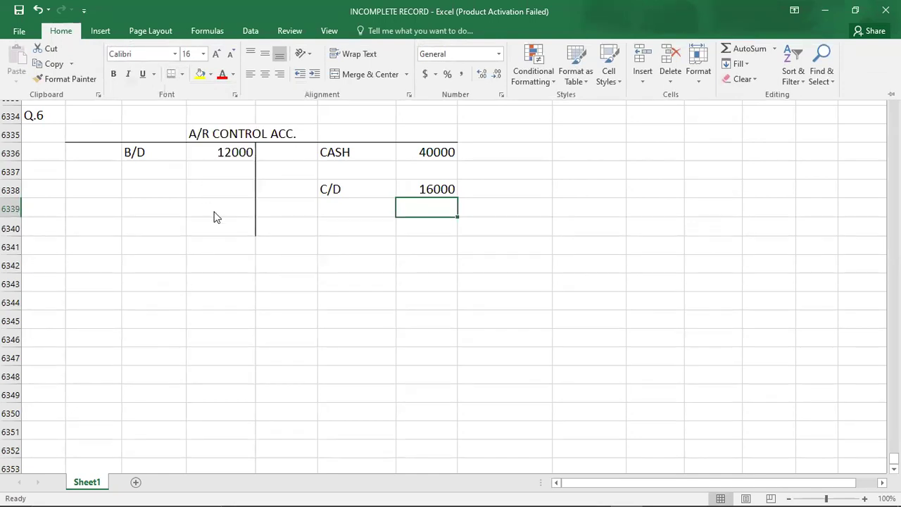
{"action": "left_click", "coordinate": [215, 213]}
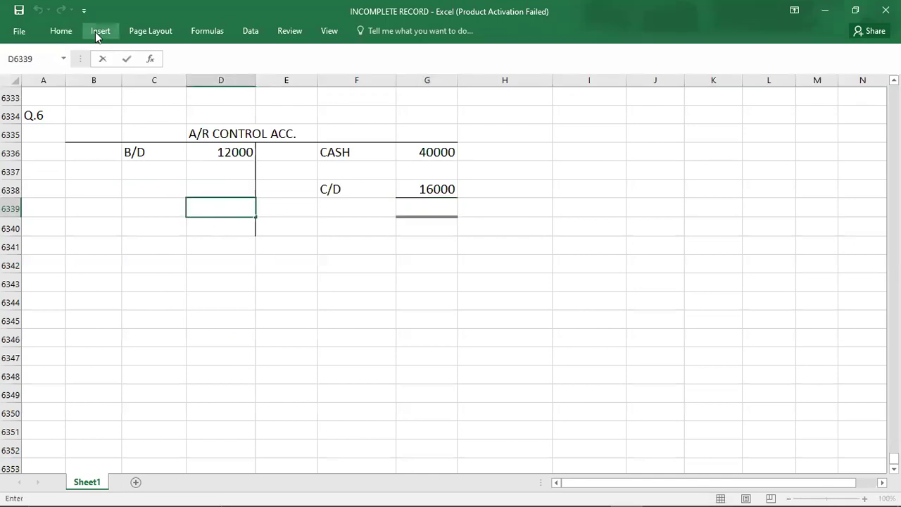
{"action": "left_click", "coordinate": [68, 32]}
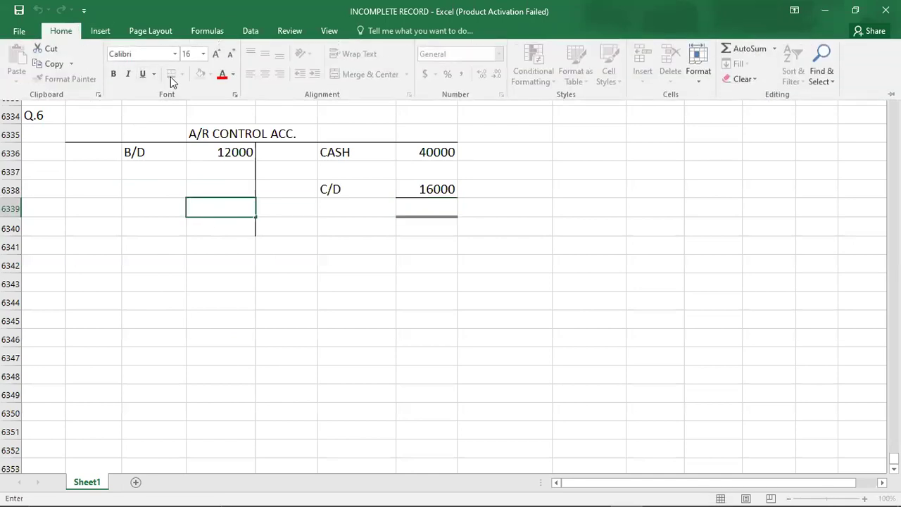
{"action": "left_click", "coordinate": [193, 268]}
{"action": "left_click", "coordinate": [193, 269]}
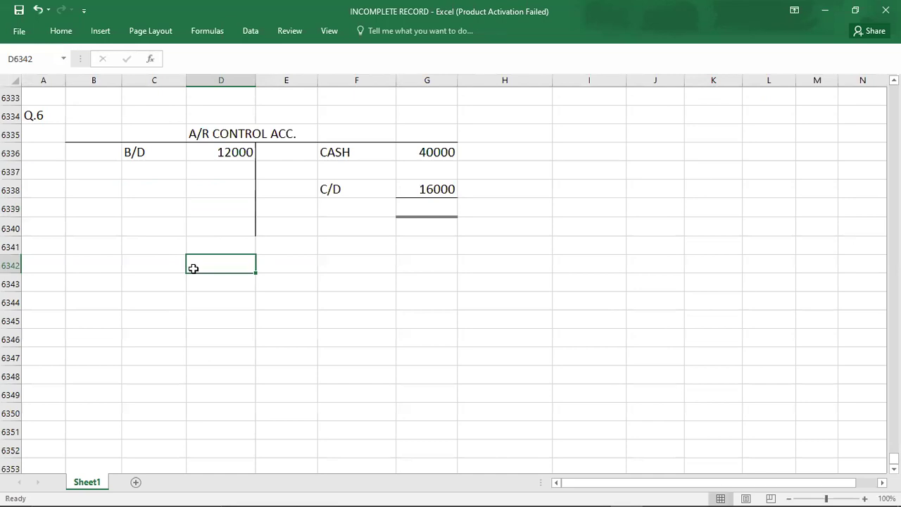
{"action": "left_click", "coordinate": [207, 205]}
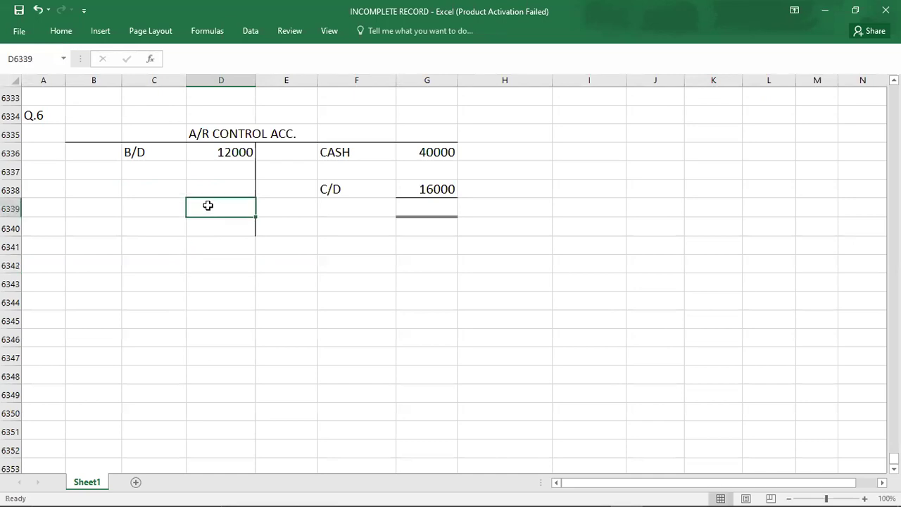
{"action": "left_click", "coordinate": [62, 32]}
{"action": "left_click", "coordinate": [170, 74]}
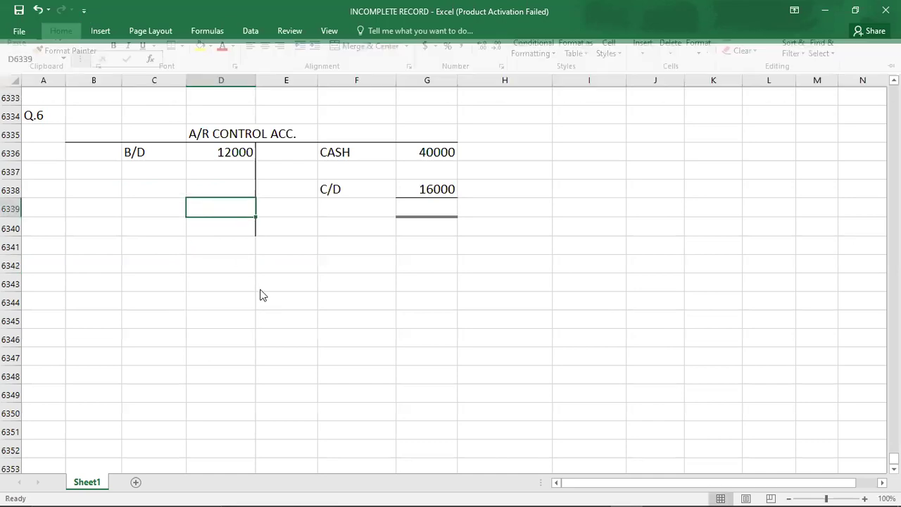
{"action": "left_click", "coordinate": [258, 286]}
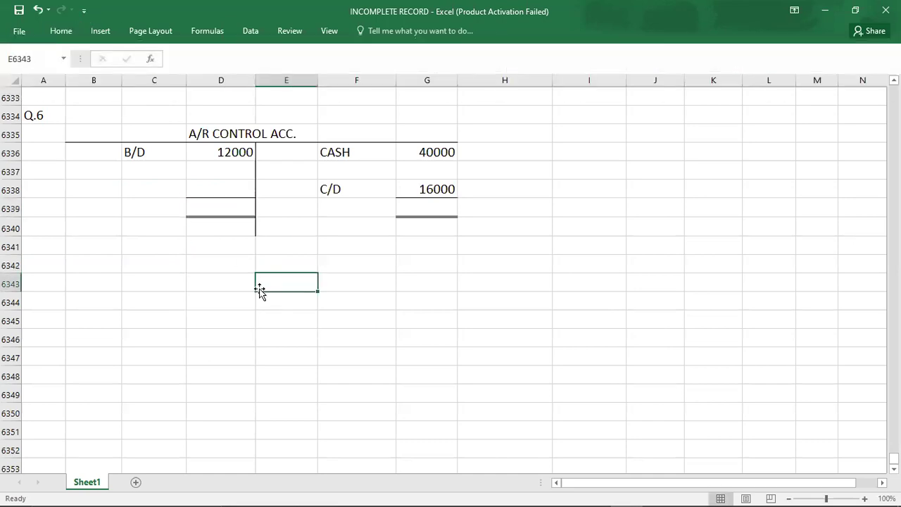
- Label the missing debit entry SALES ? in cell C6338
{"action": "left_click", "coordinate": [148, 173]}
{"action": "key", "text": "Down"}
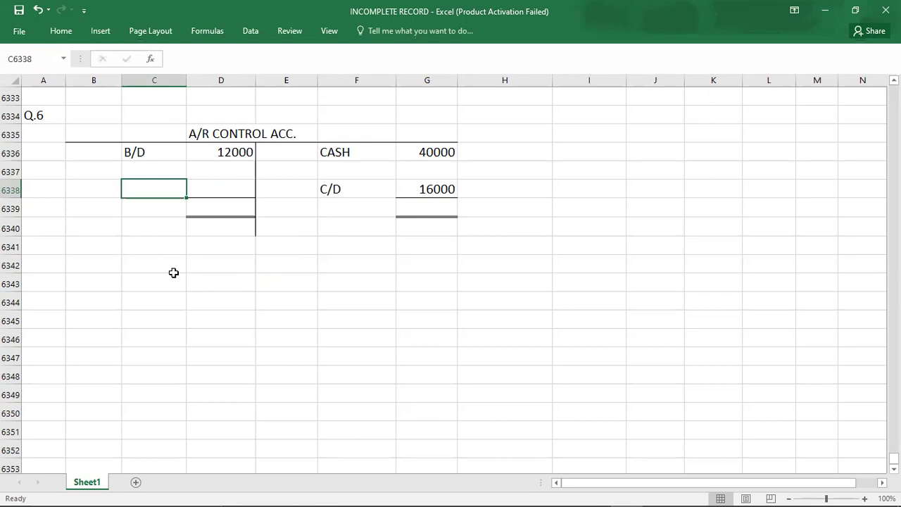
{"action": "type", "text": "SAL"}
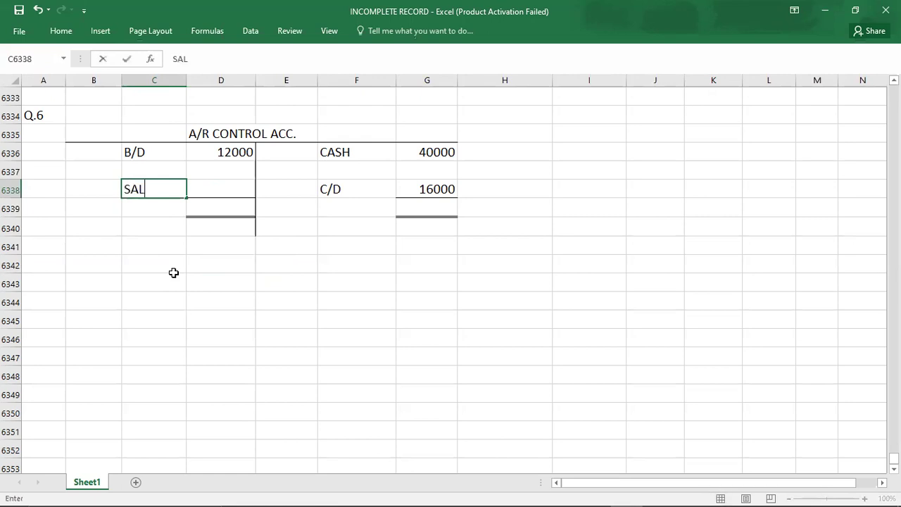
{"action": "type", "text": "ES ?"}
{"action": "key", "text": "Down"}
{"action": "key", "text": "Down"}
{"action": "key", "text": "Down"}
{"action": "key", "text": "Down"}
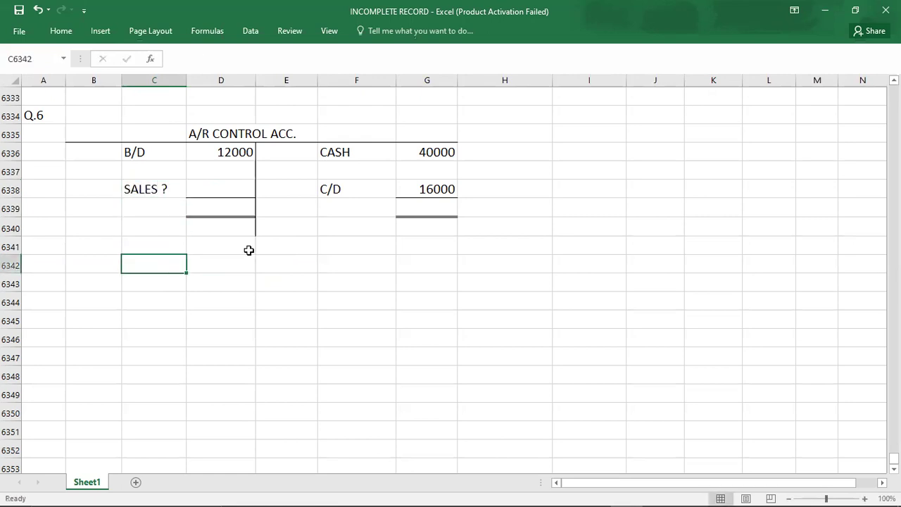
- Enter the total 56000 on both sides of the account, in G6339 and D6339
{"action": "left_click", "coordinate": [403, 211]}
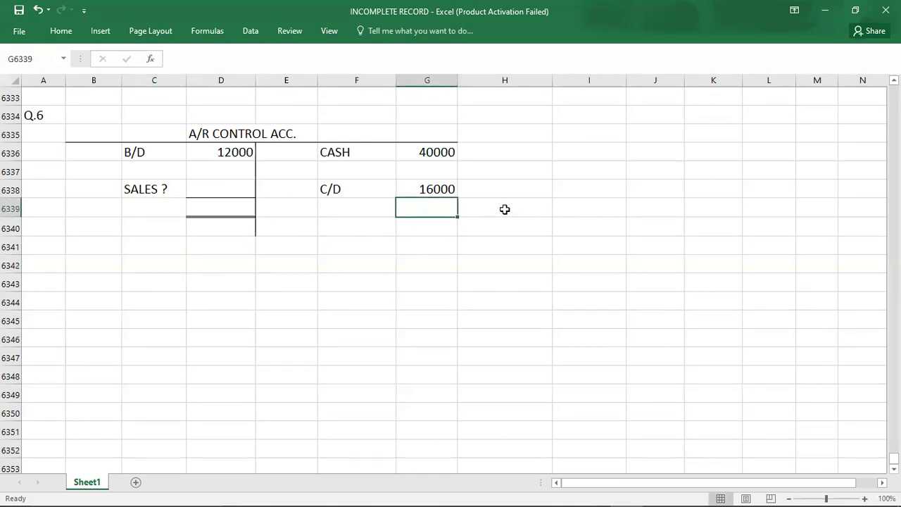
{"action": "type", "text": "56000"}
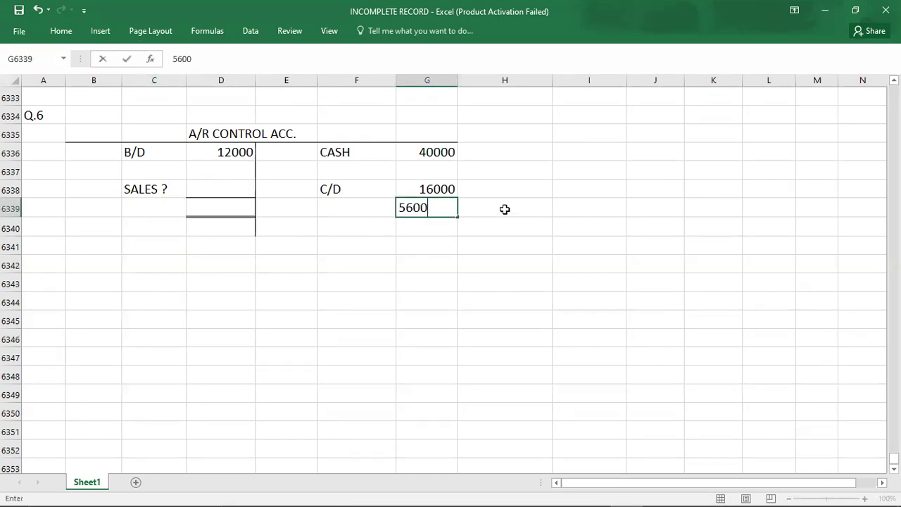
{"action": "key", "text": "Left"}
{"action": "key", "text": "Left"}
{"action": "key", "text": "Left"}
{"action": "type", "text": "56000"}
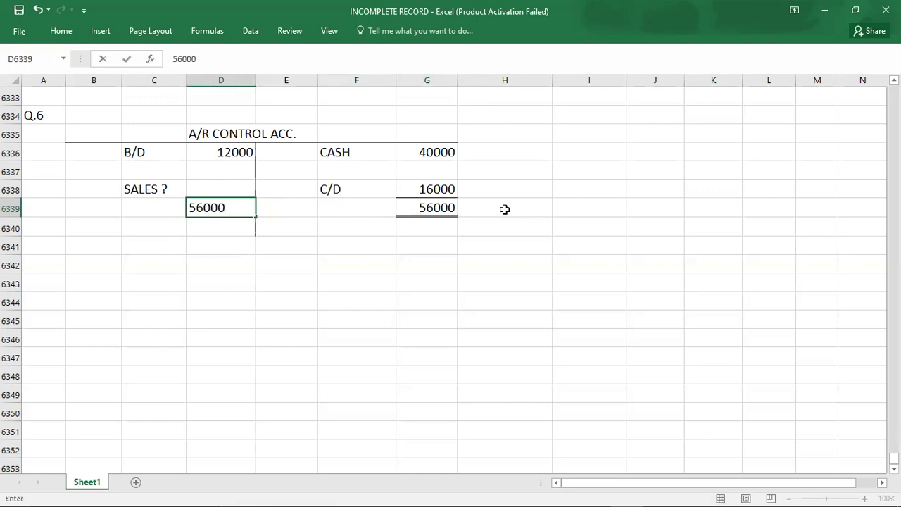
- Enter 44000 in D6338 as the credit sales balancing figure
{"action": "key", "text": "Up"}
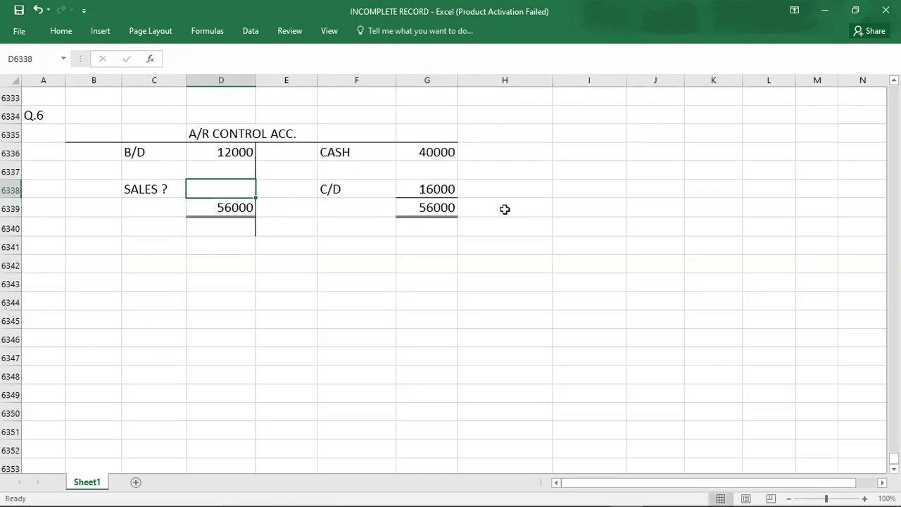
{"action": "type", "text": "44000"}
{"action": "key", "text": "Down"}
{"action": "key", "text": "Down"}
{"action": "key", "text": "Down"}
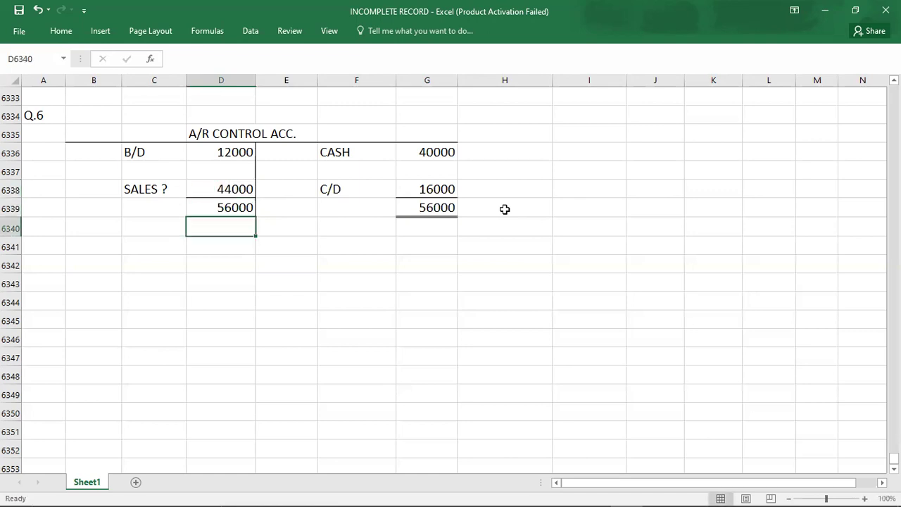
- Review the Q.6 wording in the PDF against the completed A/R control account, checking its credit entries and the totals on both sides
{"action": "key", "text": "Left"}
{"action": "key", "text": "Left"}
{"action": "key", "text": "Left"}
{"action": "key", "text": "Down"}
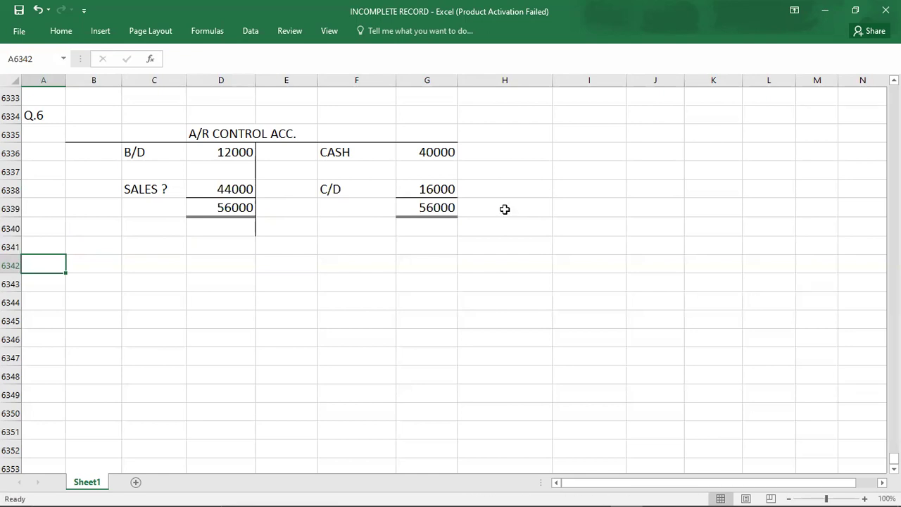
{"action": "key", "text": "alt+Tab"}
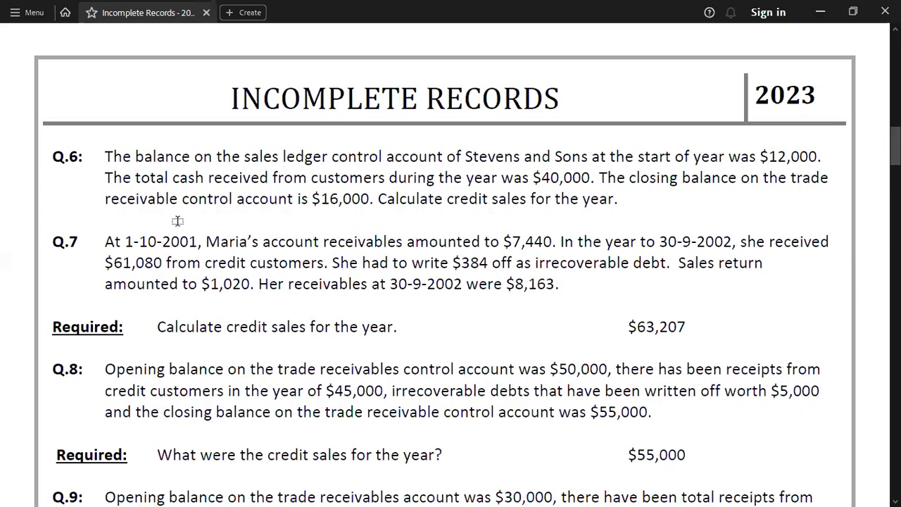
{"action": "key", "text": "alt+Tab"}
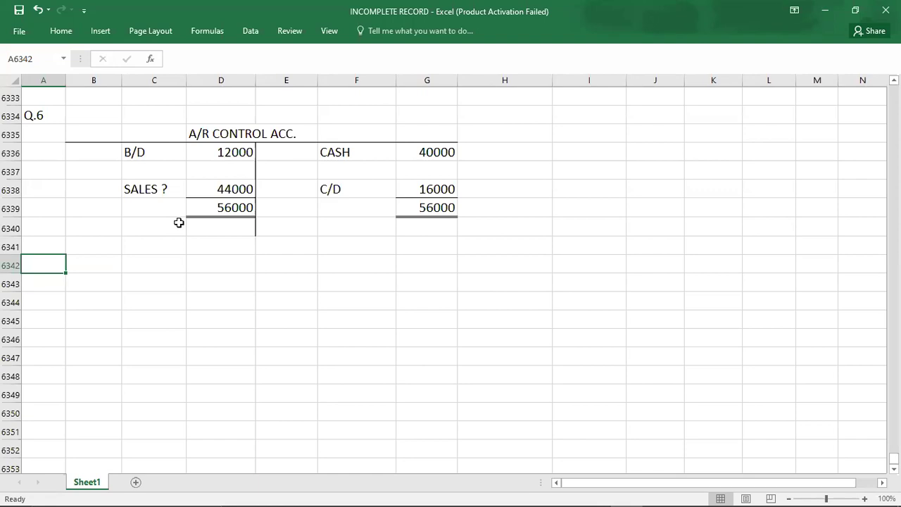
{"action": "left_click", "coordinate": [436, 210]}
{"action": "key", "text": "Up"}
{"action": "key", "text": "Up"}
{"action": "key", "text": "Up"}
{"action": "key", "text": "shift+Down"}
{"action": "key", "text": "shift+Down"}
{"action": "key", "text": "Down"}
{"action": "key", "text": "Down"}
{"action": "key", "text": "Left"}
{"action": "key", "text": "Down"}
{"action": "key", "text": "Down"}
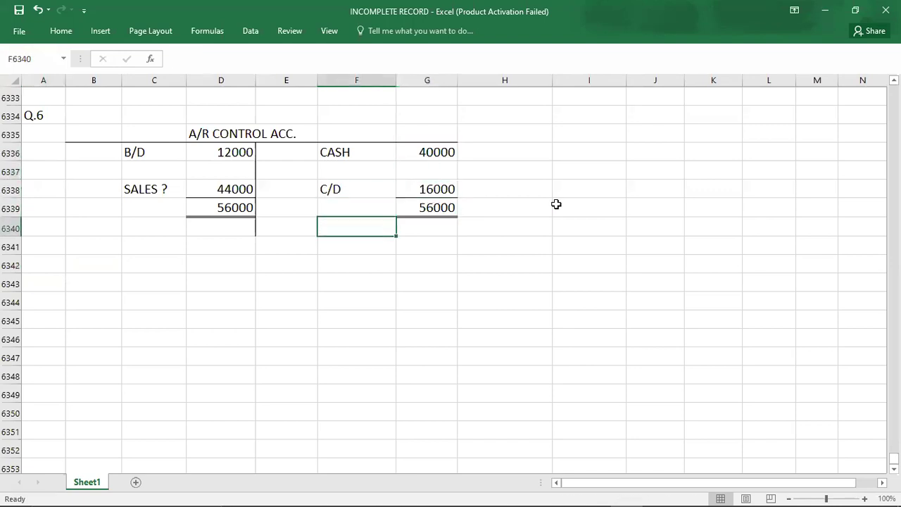
{"action": "key", "text": "Left"}
{"action": "key", "text": "Left"}
{"action": "key", "text": "Up"}
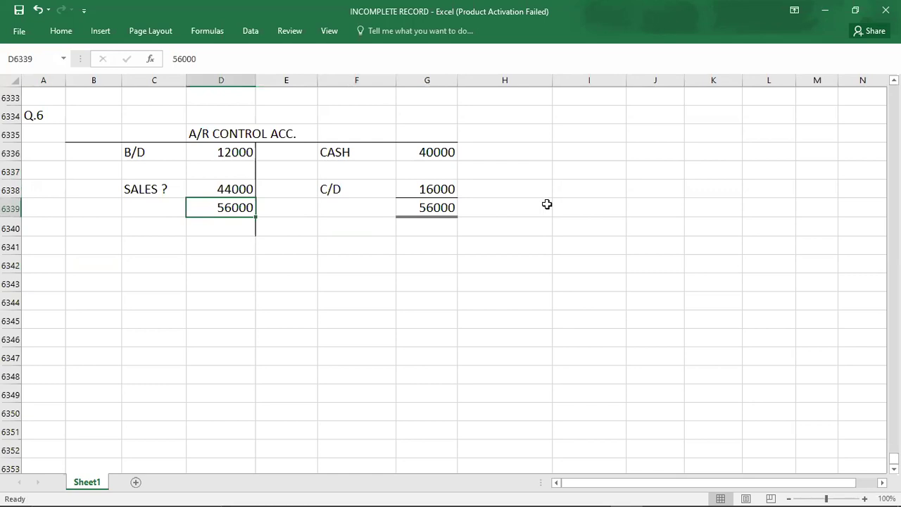
- Check the opening balance and credit sales in the Q.6 account, and enter the heading Q.7 in cell A6342
{"action": "left_click", "coordinate": [217, 150]}
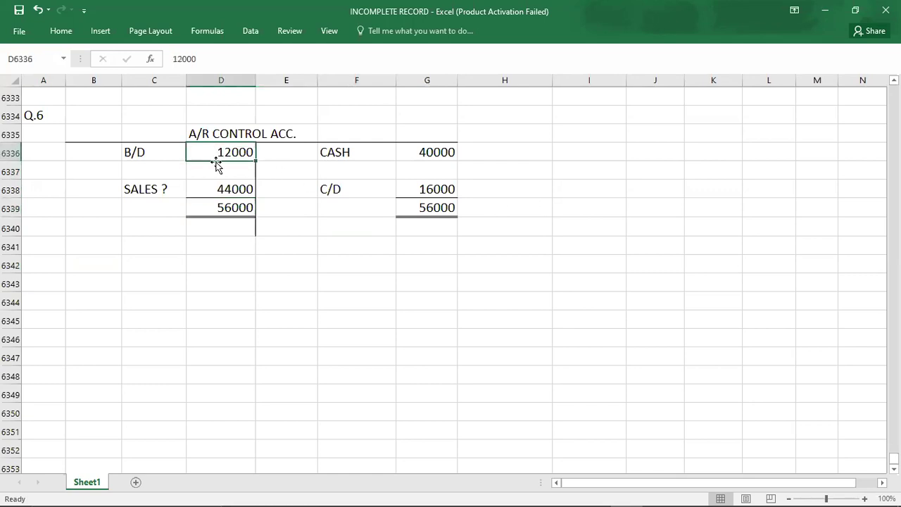
{"action": "left_click", "coordinate": [216, 185]}
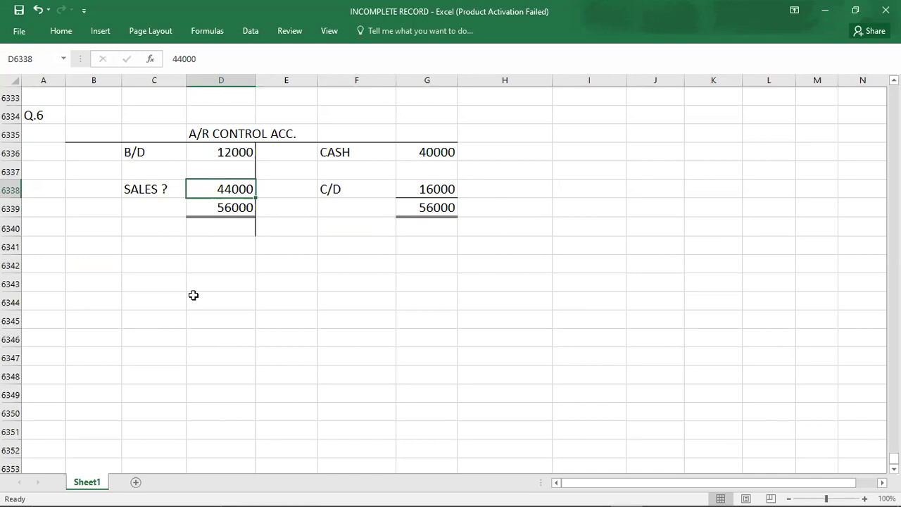
{"action": "left_click", "coordinate": [64, 262]}
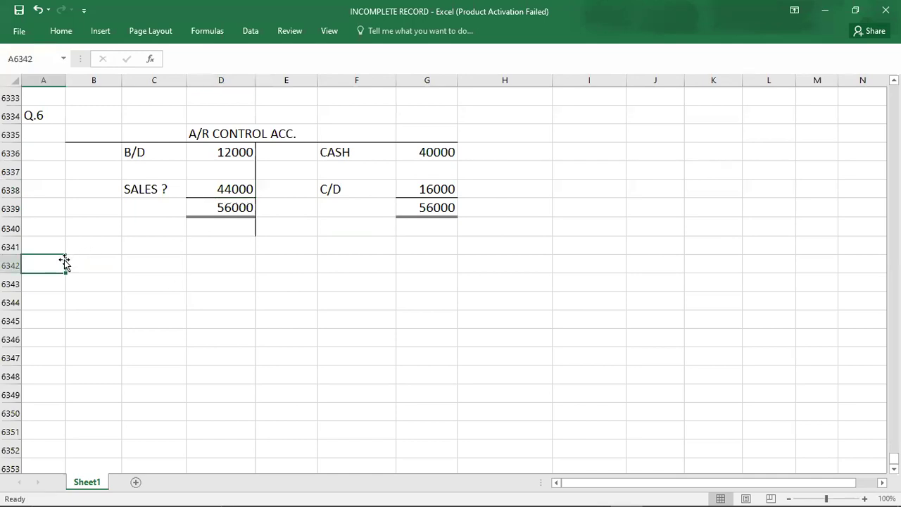
{"action": "type", "text": "Q.7"}
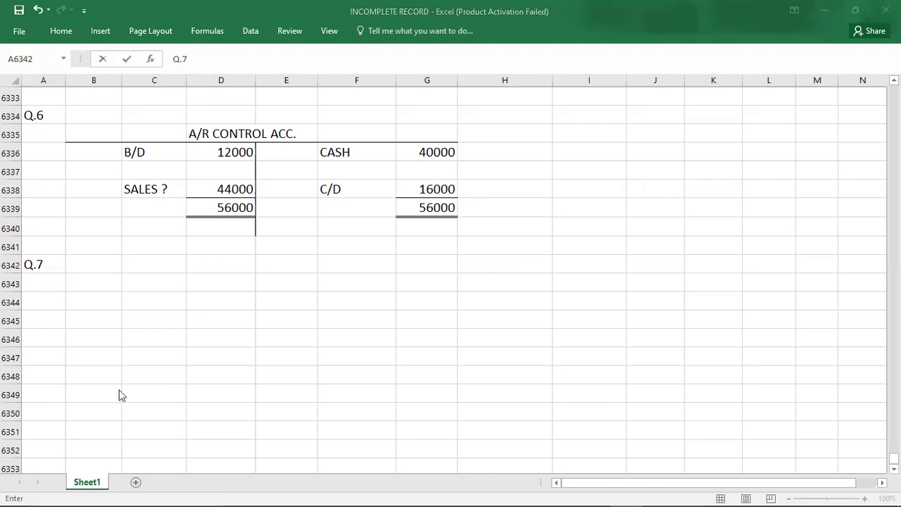
{"action": "left_click", "coordinate": [84, 128]}
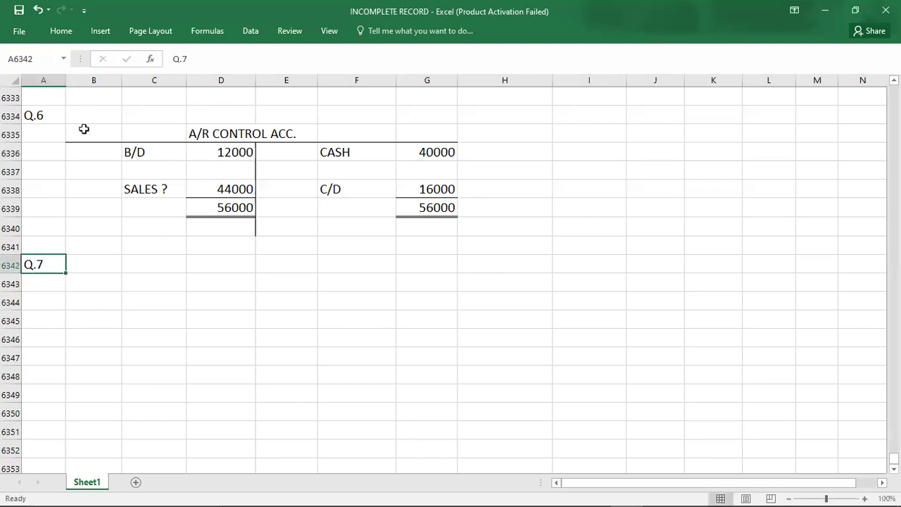
- Copy the Q.6 A/R control account in B6335:G6340 to B6342, beside the Q.7 heading
{"action": "left_click", "coordinate": [84, 129]}
{"action": "key", "text": "shift+Right"}
{"action": "key", "text": "shift+Right"}
{"action": "key", "text": "shift+Right"}
{"action": "key", "text": "shift+Right"}
{"action": "key", "text": "shift+Right"}
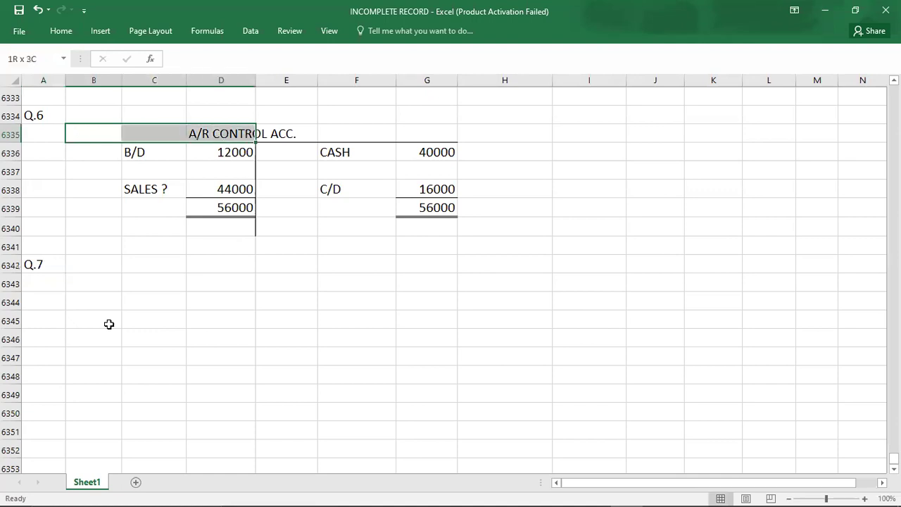
{"action": "key", "text": "shift+Down"}
{"action": "key", "text": "shift+Down"}
{"action": "key", "text": "shift+Down"}
{"action": "key", "text": "shift+Down"}
{"action": "key", "text": "shift+Down"}
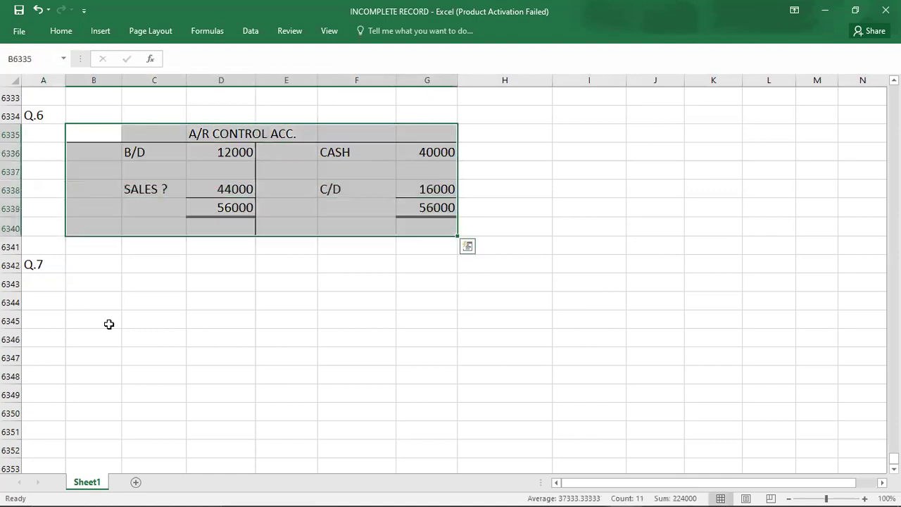
{"action": "key", "text": "ctrl+c"}
{"action": "key", "text": "Down"}
{"action": "key", "text": "Down"}
{"action": "key", "text": "Down"}
{"action": "key", "text": "Down"}
{"action": "key", "text": "Down"}
{"action": "key", "text": "Down"}
{"action": "key", "text": "Down"}
{"action": "key", "text": "Down"}
{"action": "key", "text": "Up"}
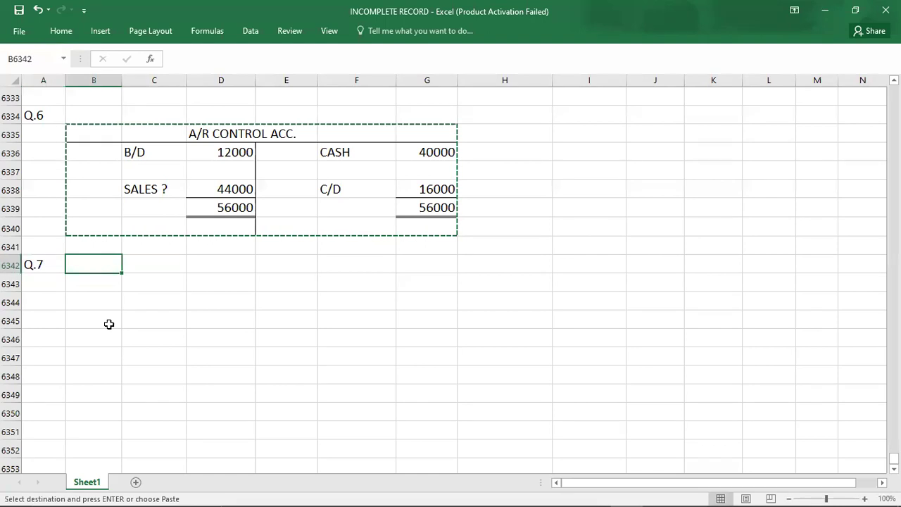
{"action": "key", "text": "ctrl+v"}
- Clear the copied entries in B6343:G6347, keeping the Q.7 account's title and ruled lines
{"action": "key", "text": "Down"}
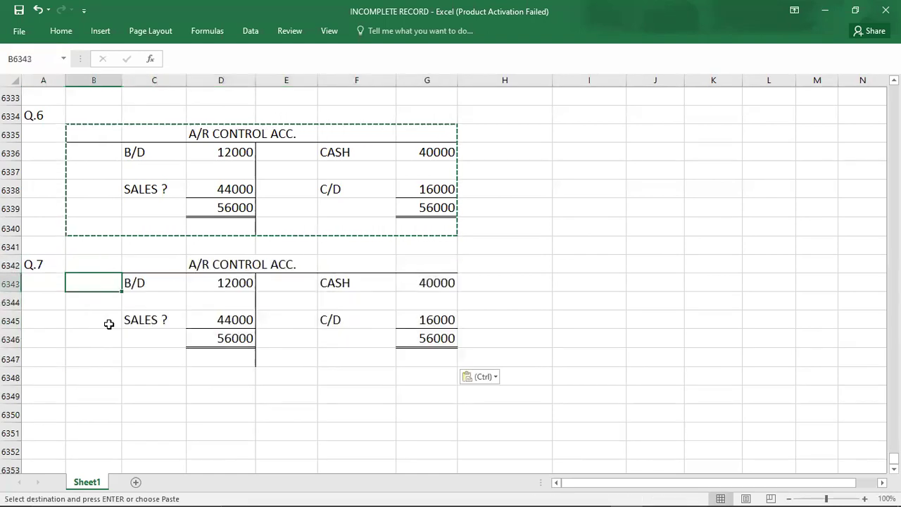
{"action": "key", "text": "shift+Right"}
{"action": "key", "text": "shift+Right"}
{"action": "key", "text": "shift+Right"}
{"action": "key", "text": "shift+Right"}
{"action": "key", "text": "shift+Right"}
{"action": "key", "text": "shift+Down"}
{"action": "key", "text": "shift+Down"}
{"action": "key", "text": "shift+Down"}
{"action": "key", "text": "shift+Down"}
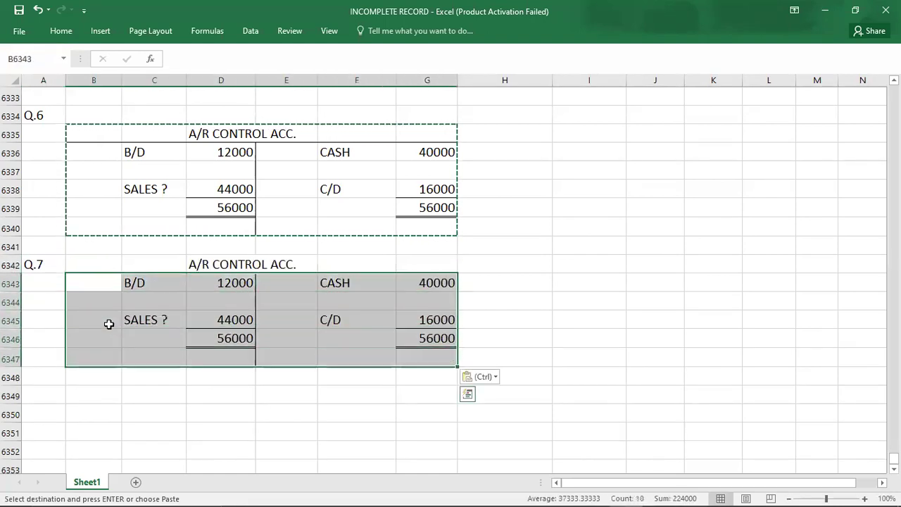
{"action": "key", "text": "Delete"}
- Switch to the Incomplete Records PDF in Acrobat and read Q.7 for its receivables figures and requirement, then return to the workbook
{"action": "left_click", "coordinate": [51, 259]}
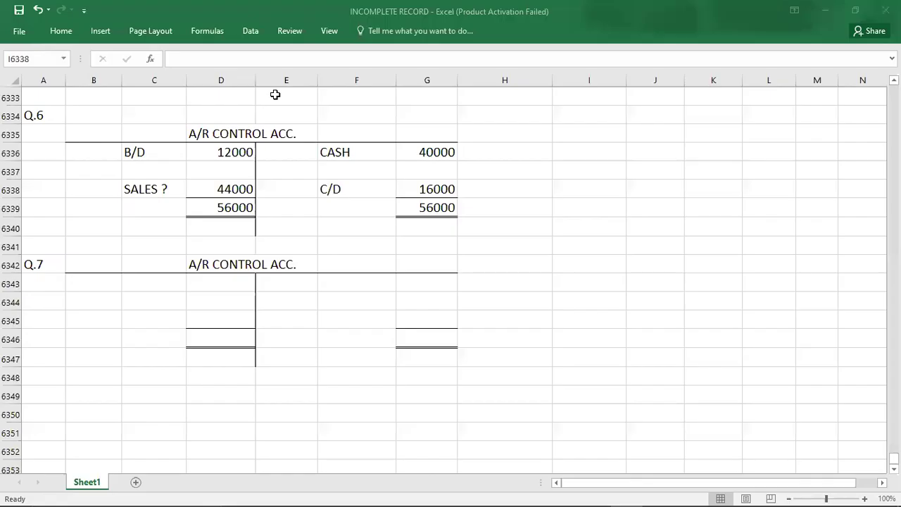
{"action": "left_click", "coordinate": [48, 263]}
{"action": "key", "text": "alt+Tab"}
{"action": "key", "text": "alt+Tab"}
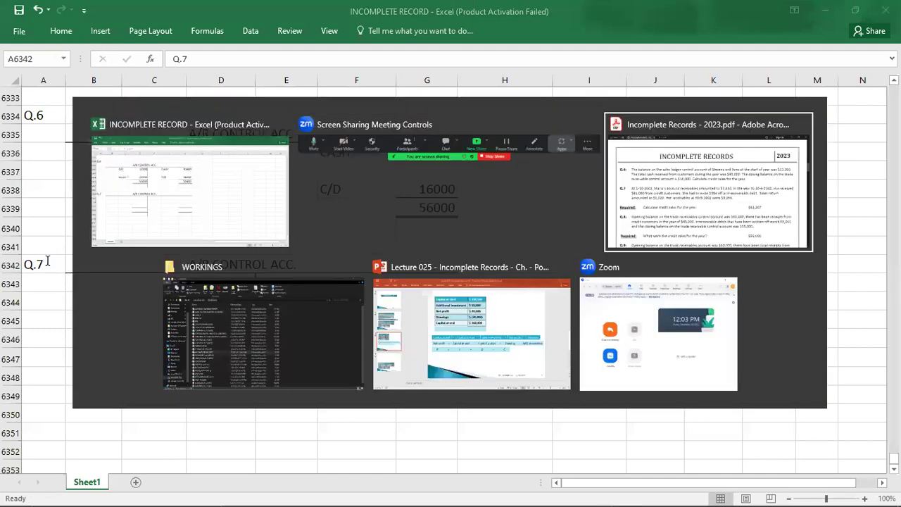
{"action": "scroll", "coordinate": [48, 266], "scroll_direction": "down", "scroll_amount": 2}
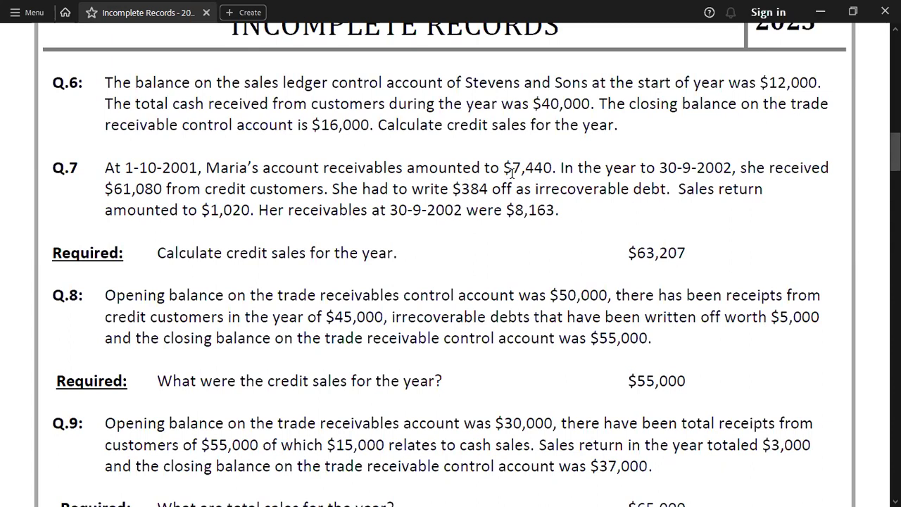
{"action": "scroll", "coordinate": [511, 171], "scroll_direction": "down", "scroll_amount": 1}
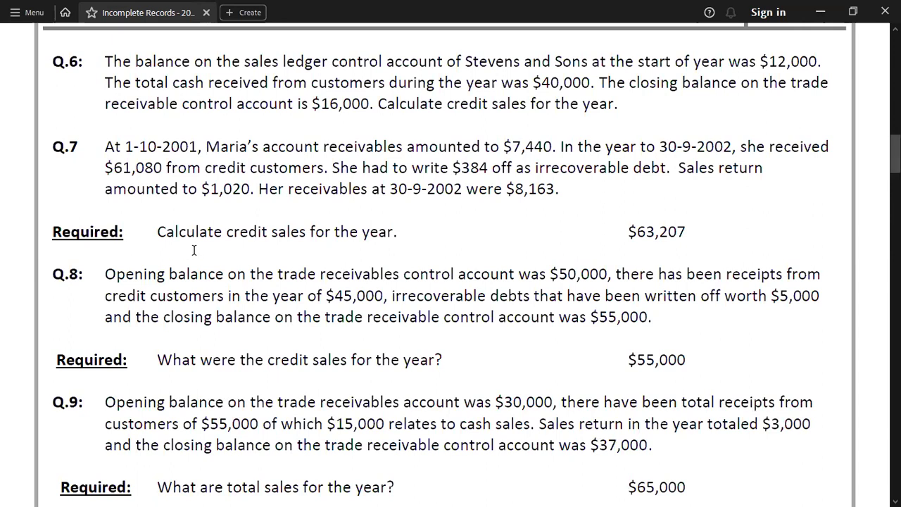
{"action": "key", "text": "alt+Tab"}
{"action": "key", "text": "Down"}
{"action": "key", "text": "Down"}
{"action": "key", "text": "Down"}
{"action": "key", "text": "Down"}
{"action": "key", "text": "Down"}
{"action": "key", "text": "Down"}
{"action": "key", "text": "Down"}
{"action": "key", "text": "Down"}
{"action": "key", "text": "Down"}
{"action": "key", "text": "Down"}
{"action": "key", "text": "Down"}
{"action": "key", "text": "Down"}
{"action": "key", "text": "Down"}
{"action": "key", "text": "Down"}
{"action": "key", "text": "Down"}
{"action": "key", "text": "Down"}
{"action": "key", "text": "Down"}
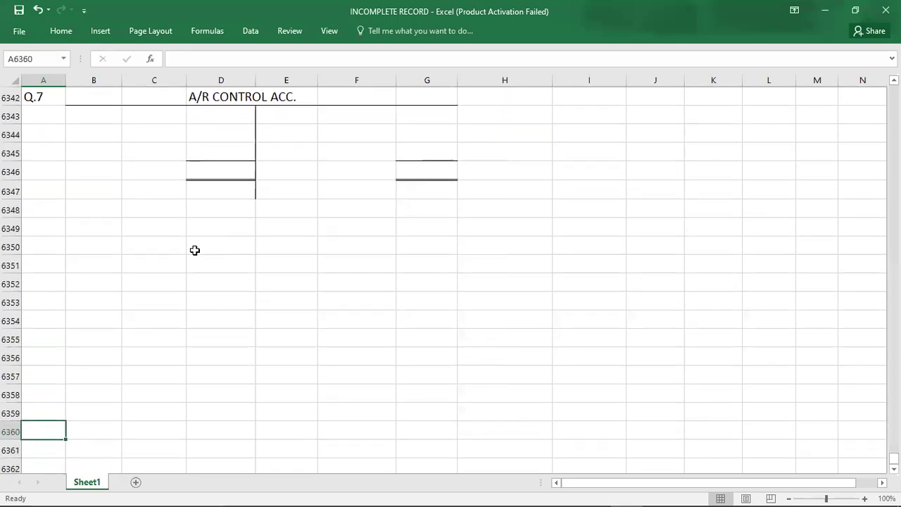
{"action": "key", "text": "Up"}
{"action": "key", "text": "Up"}
{"action": "key", "text": "Up"}
{"action": "key", "text": "Up"}
{"action": "key", "text": "Up"}
{"action": "key", "text": "Up"}
{"action": "key", "text": "Up"}
{"action": "key", "text": "Up"}
{"action": "key", "text": "Up"}
{"action": "key", "text": "Up"}
{"action": "key", "text": "Up"}
{"action": "key", "text": "Up"}
{"action": "key", "text": "Up"}
{"action": "key", "text": "Up"}
{"action": "key", "text": "Up"}
{"action": "key", "text": "Up"}
{"action": "key", "text": "Up"}
{"action": "key", "text": "Up"}
{"action": "key", "text": "Up"}
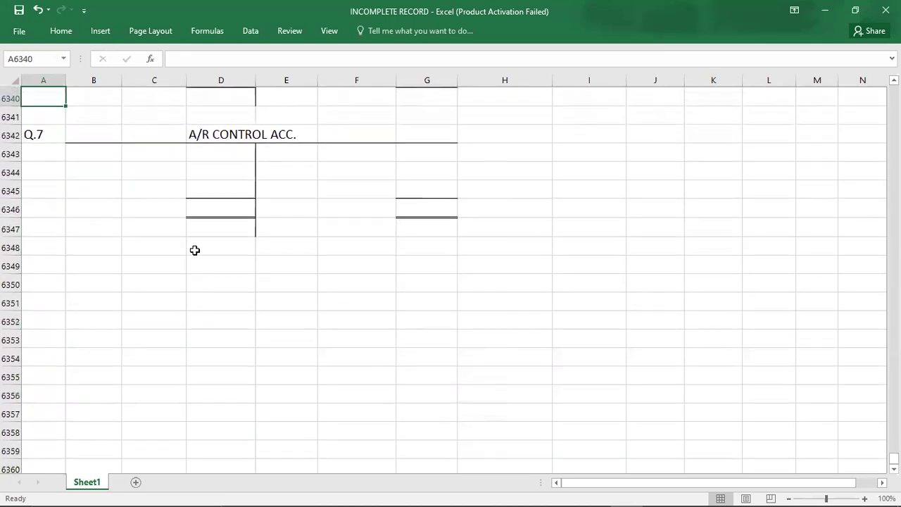
- Check the opening receivables in the PDF's Q.7 and enter B/D in C6343 with 7440 in D6343
{"action": "key", "text": "alt+Tab"}
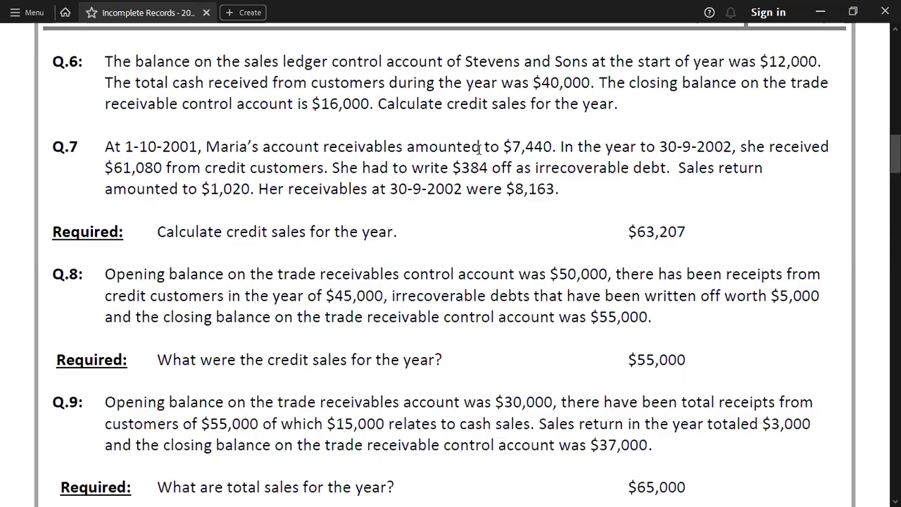
{"action": "key", "text": "alt+Tab"}
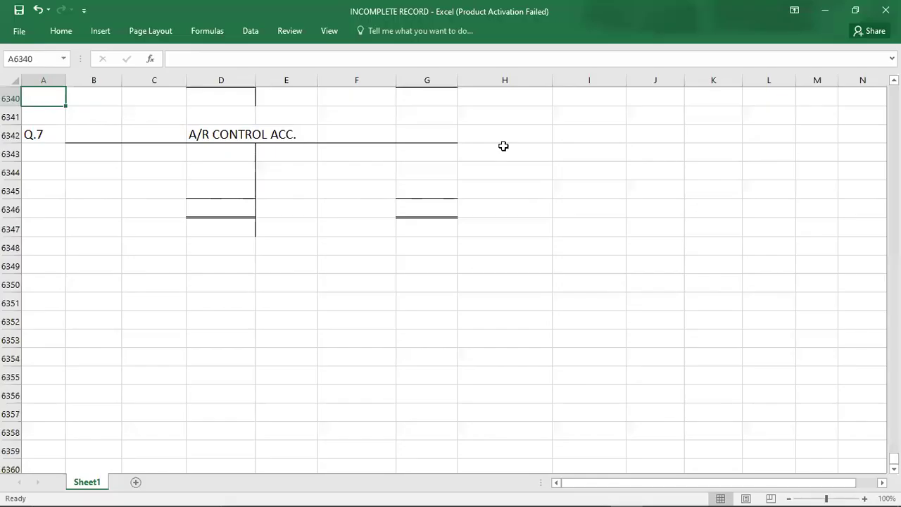
{"action": "left_click", "coordinate": [139, 160]}
{"action": "type", "text": "B/D"}
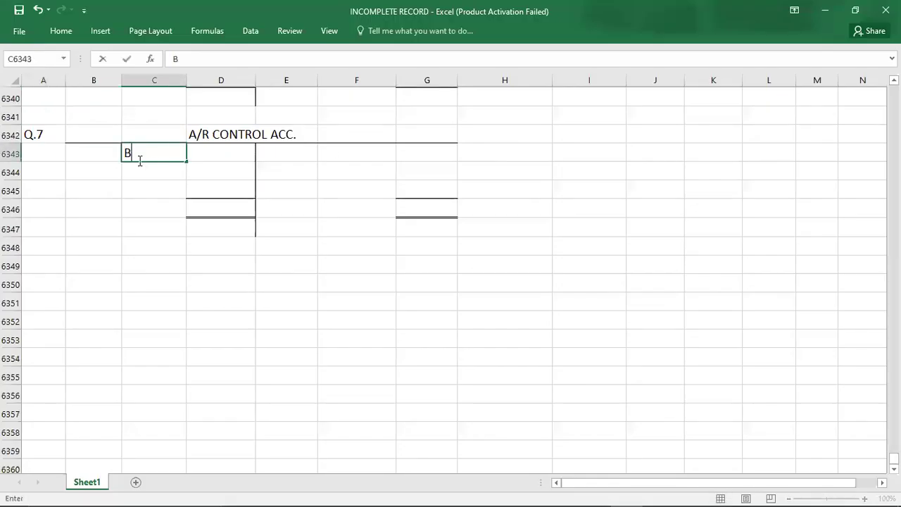
{"action": "key", "text": "Tab"}
{"action": "type", "text": "7440"}
{"action": "key", "text": "Return"}
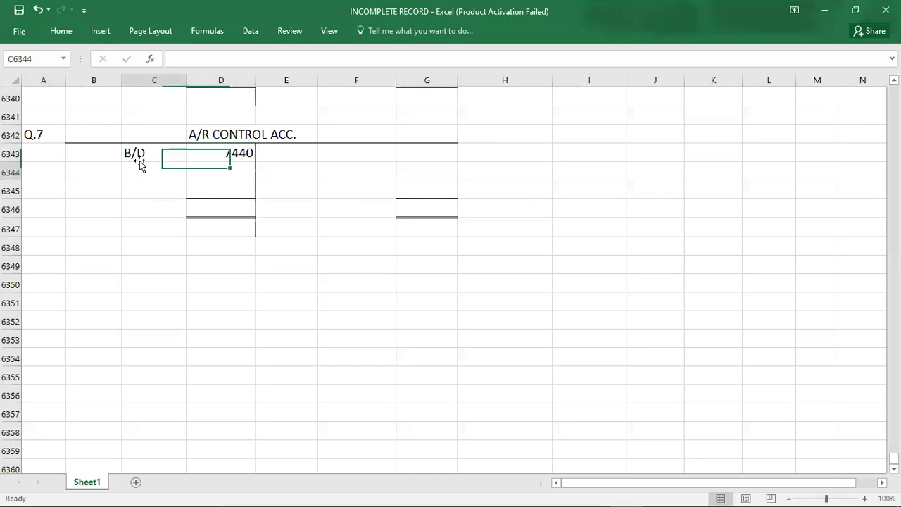
- Look up the receipts from credit customers in Q.7 and enter CASH in F6343 with 61080 in G6343
{"action": "key", "text": "alt+Tab"}
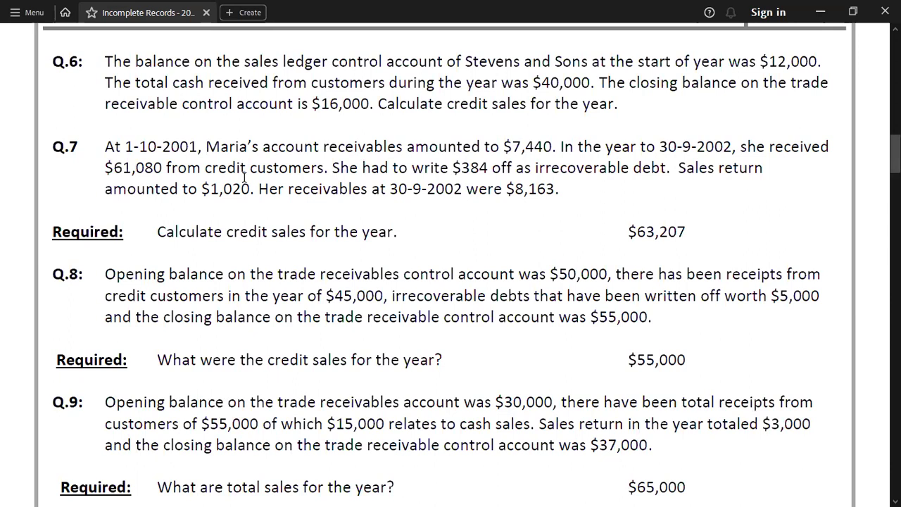
{"action": "key", "text": "alt+Tab"}
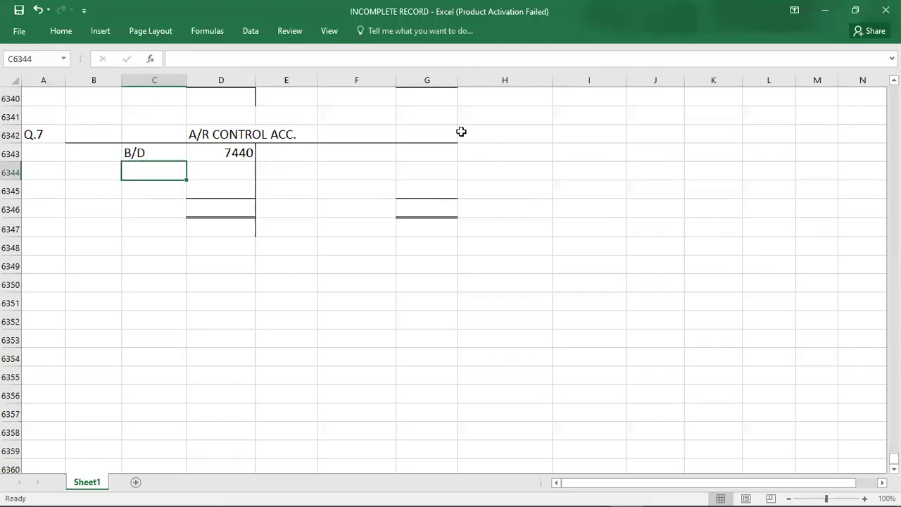
{"action": "left_click", "coordinate": [435, 154]}
{"action": "type", "text": "61080"}
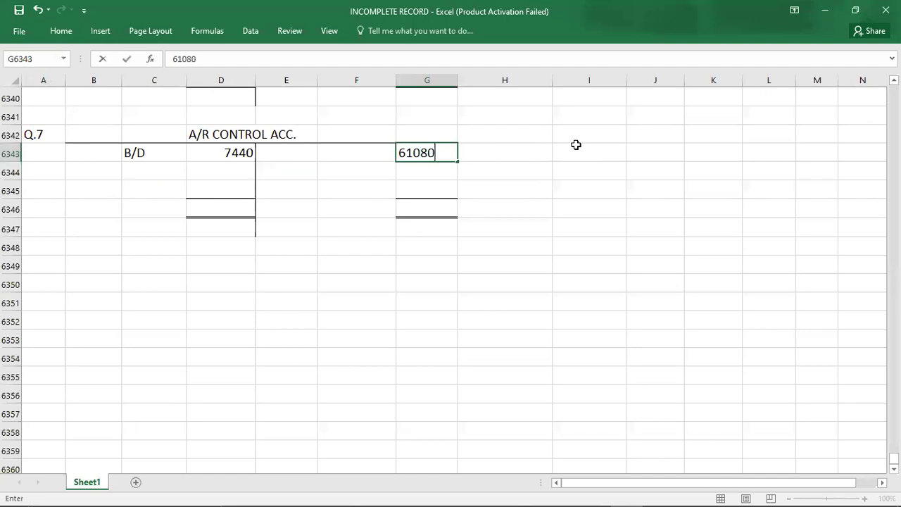
{"action": "key", "text": "Left"}
{"action": "type", "text": "CASH"}
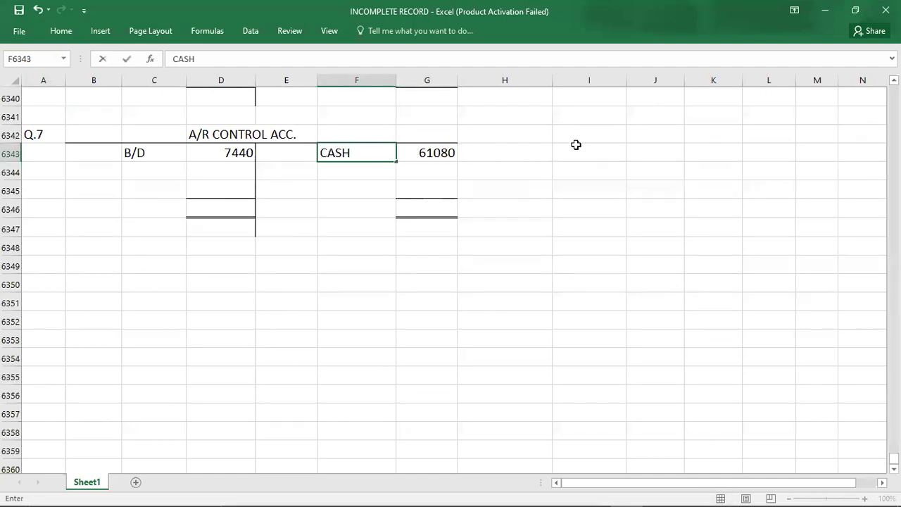
{"action": "key", "text": "Return"}
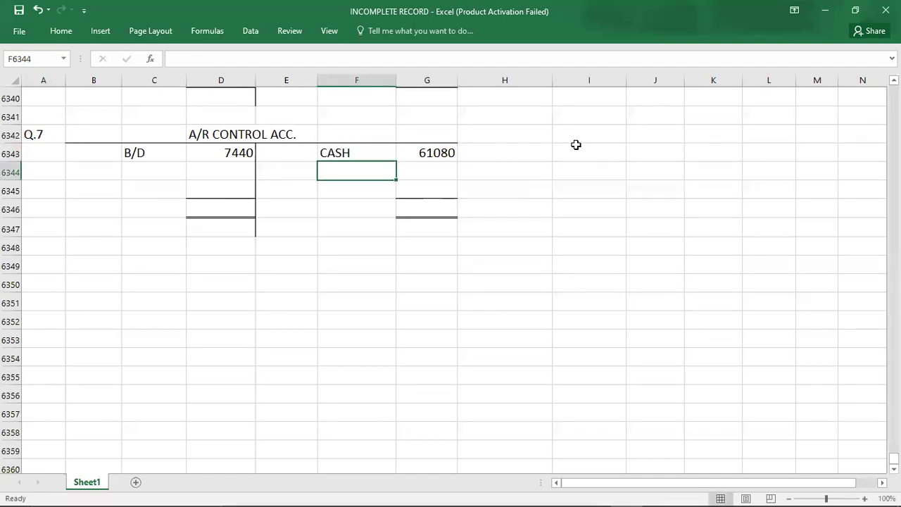
- Look up the irrecoverable debt written off in Q.7 and enter BAD DEBTS in F6344 with 384 in G6344
{"action": "key", "text": "alt+Tab"}
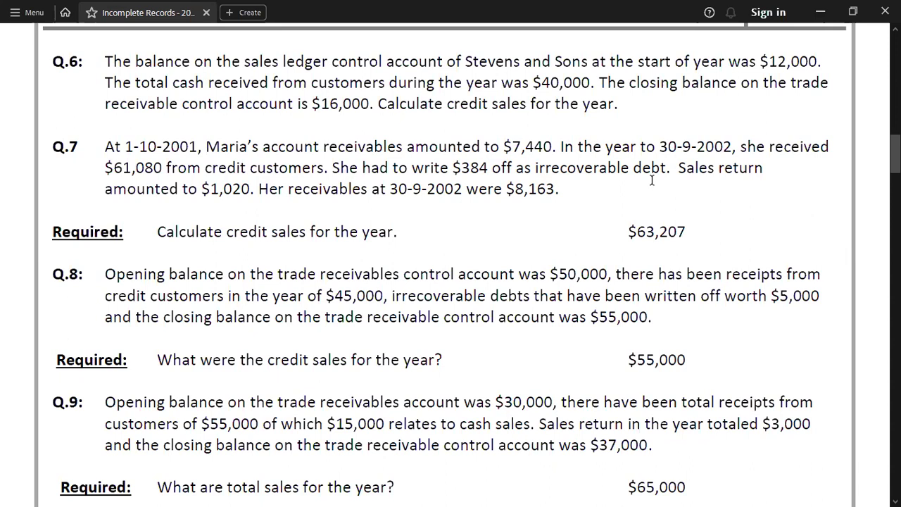
{"action": "key", "text": "alt+Tab"}
{"action": "key", "text": "Right"}
{"action": "type", "text": "384"}
{"action": "key", "text": "Left"}
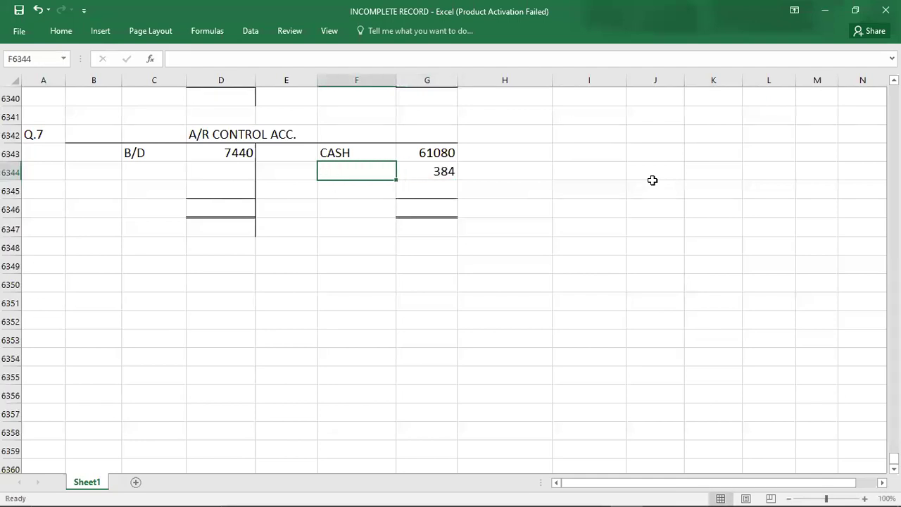
{"action": "type", "text": "BAD DEBTS"}
{"action": "key", "text": "Return"}
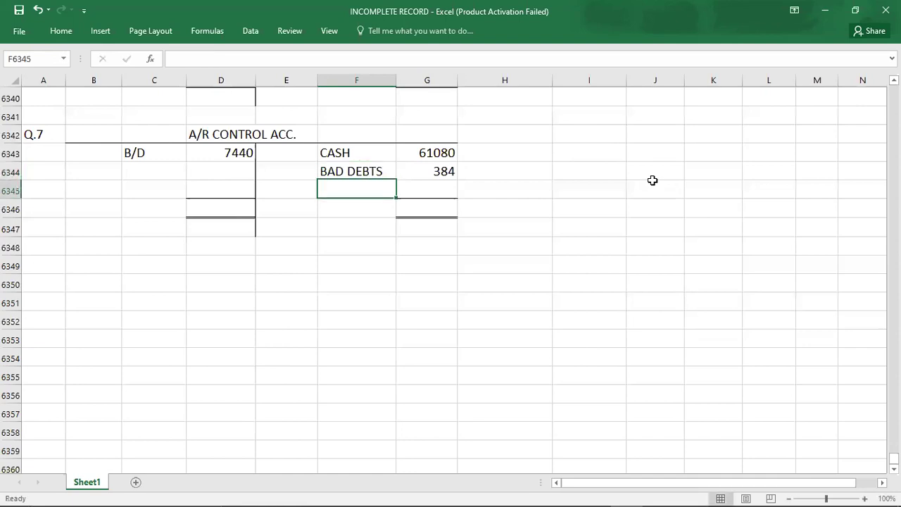
- Look up the sales return in Q.7 and enter S.R in F6345 with 1020 in G6345
{"action": "key", "text": "alt+Tab"}
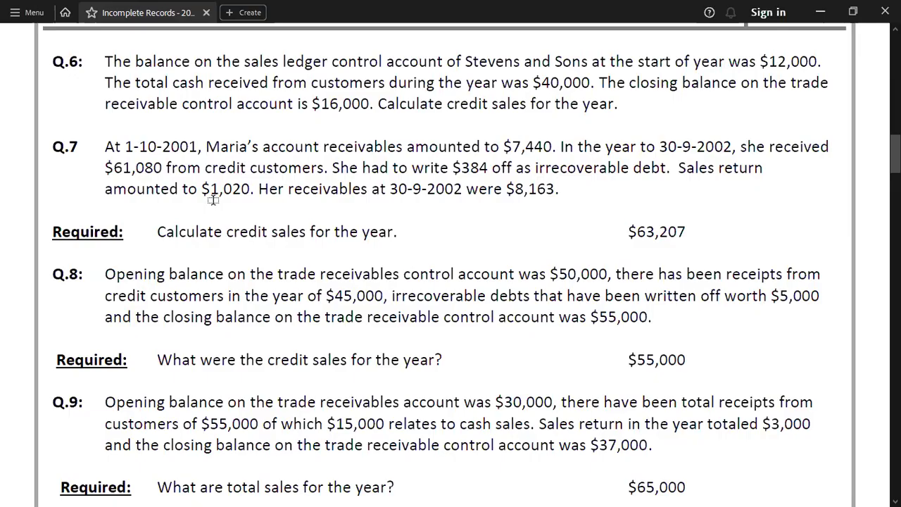
{"action": "key", "text": "alt+Tab"}
{"action": "type", "text": "1020"}
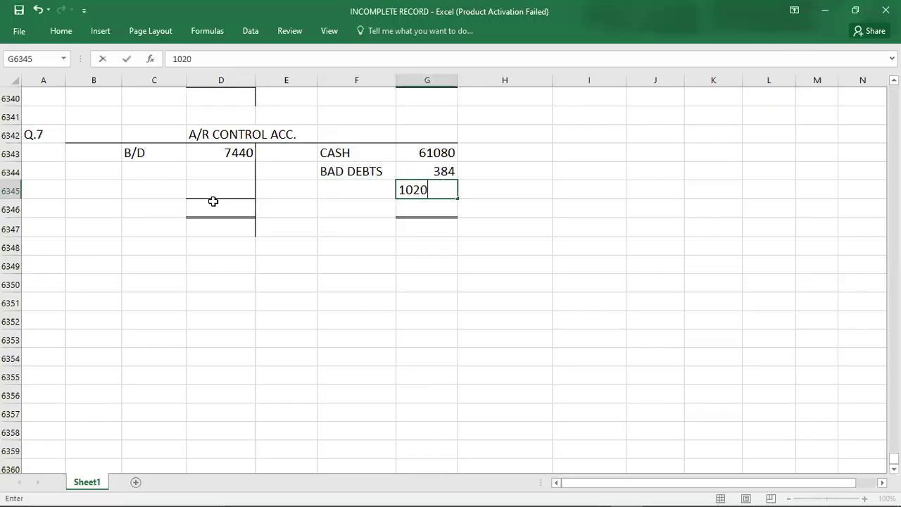
{"action": "key", "text": "Left"}
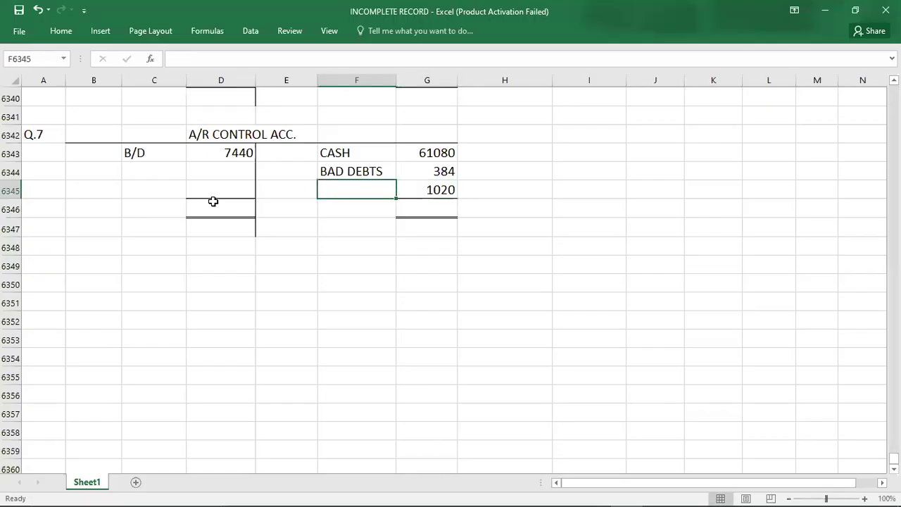
{"action": "type", "text": "S.R"}
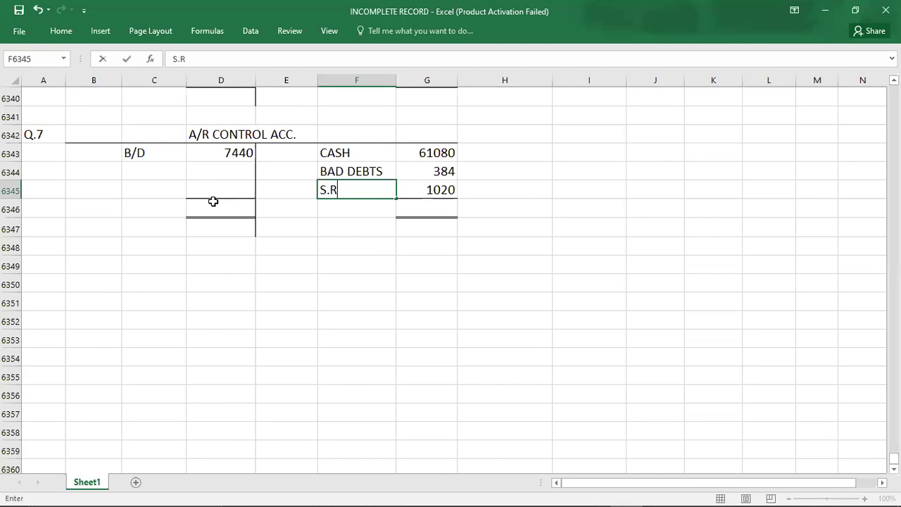
{"action": "left_click", "coordinate": [101, 194]}
- Insert an entire row at row 6346, directly above the Q.7 account's totals
{"action": "left_click", "coordinate": [95, 210]}
{"action": "right_click", "coordinate": [96, 211]}
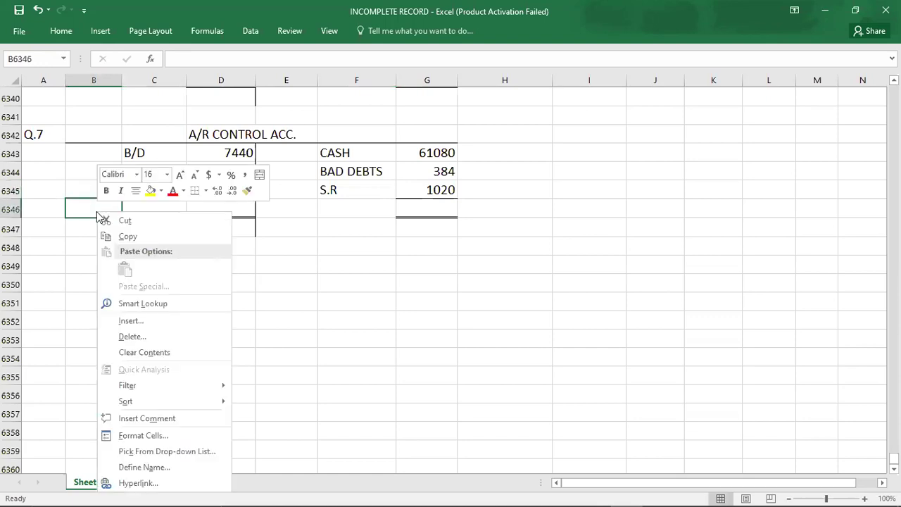
{"action": "left_click", "coordinate": [122, 322]}
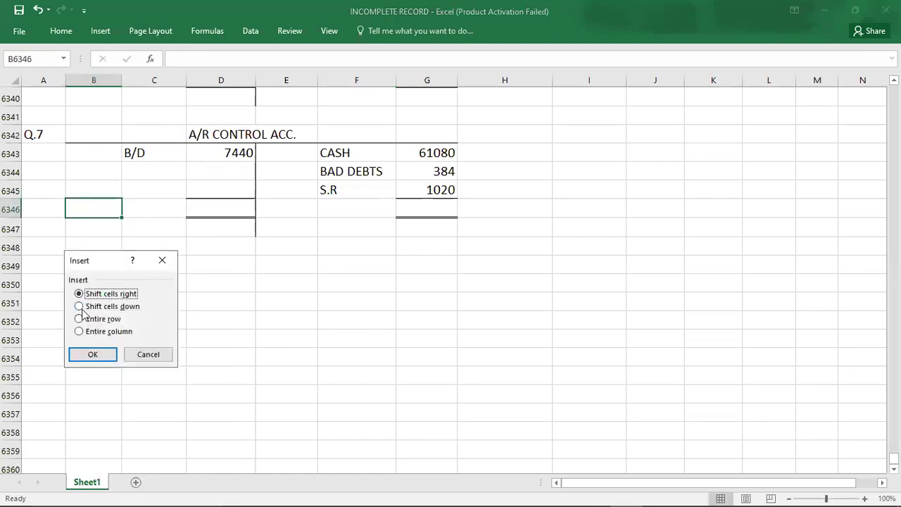
{"action": "left_click", "coordinate": [79, 318]}
{"action": "left_click", "coordinate": [86, 355]}
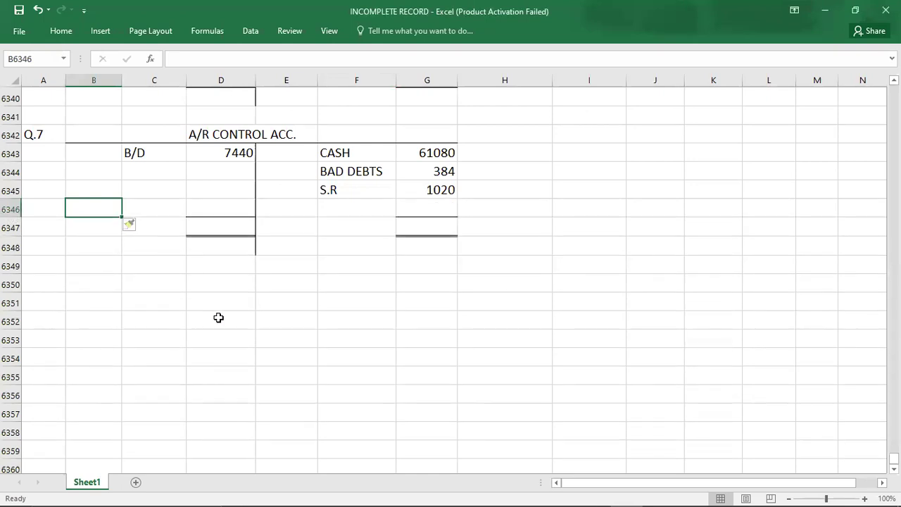
- Look up the closing receivables in Q.7 and enter C/D in F6346 with 8163 in G6346
{"action": "key", "text": "alt+Tab"}
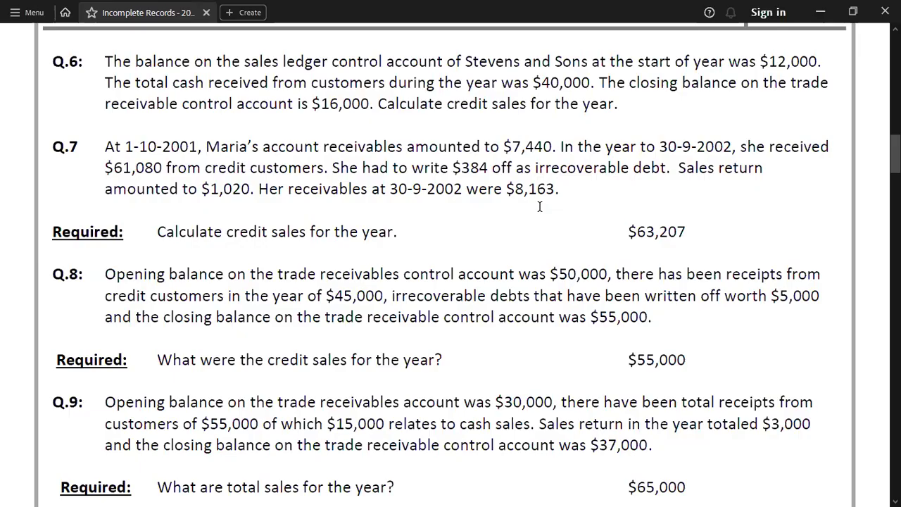
{"action": "key", "text": "alt+Tab"}
{"action": "key", "text": "Right"}
{"action": "key", "text": "Right"}
{"action": "key", "text": "Right"}
{"action": "key", "text": "Right"}
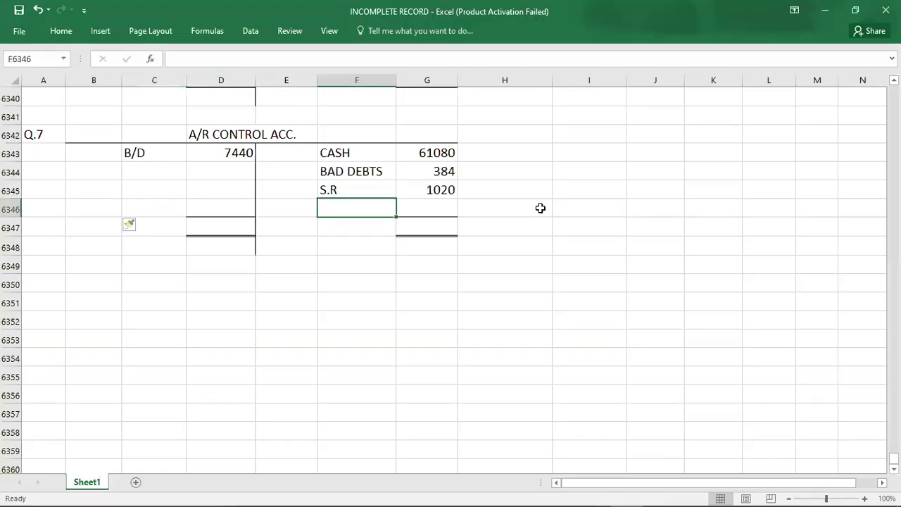
{"action": "type", "text": "C/D"}
{"action": "key", "text": "Right"}
{"action": "type", "text": "8163"}
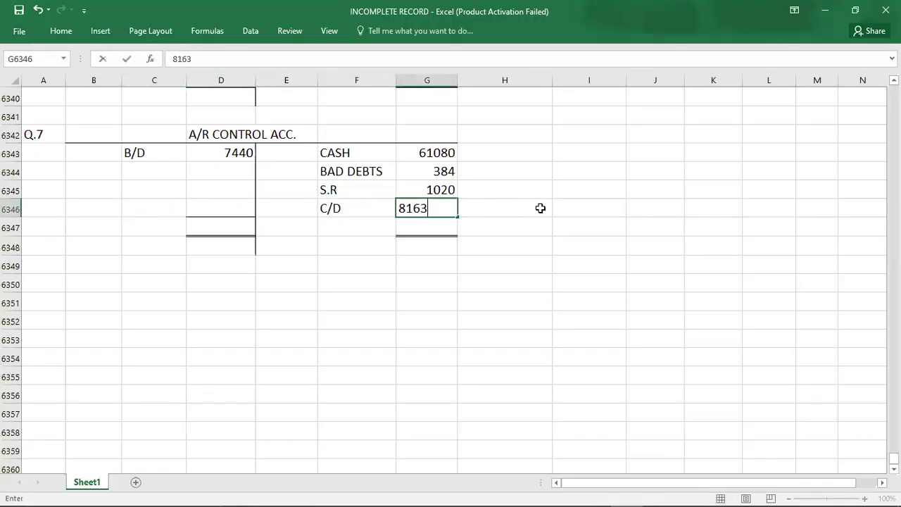
{"action": "key", "text": "Return"}
- Enter SALES ? in C6345 as the missing item on the Q.7 account's debit side
{"action": "key", "text": "Left"}
{"action": "key", "text": "Left"}
{"action": "key", "text": "Left"}
{"action": "key", "text": "Up"}
{"action": "key", "text": "Up"}
{"action": "type", "text": "SALES "}
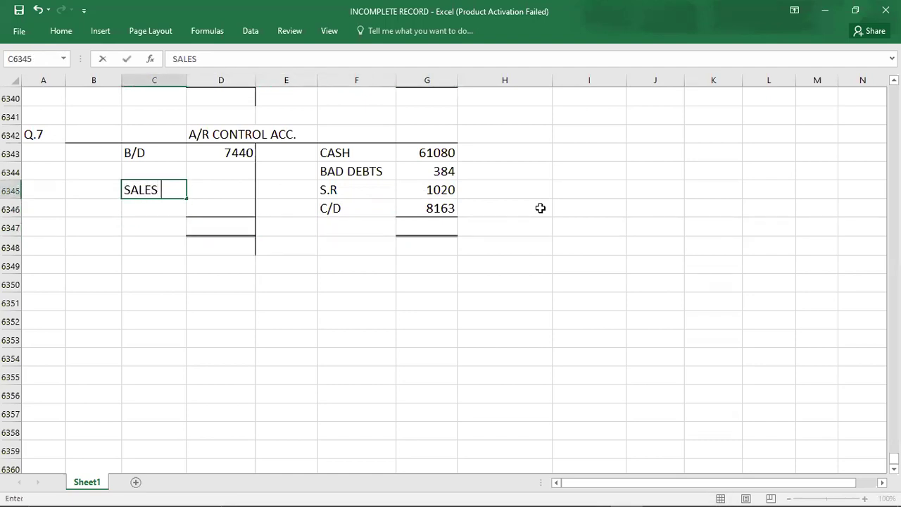
{"action": "type", "text": "?"}
{"action": "key", "text": "Return"}
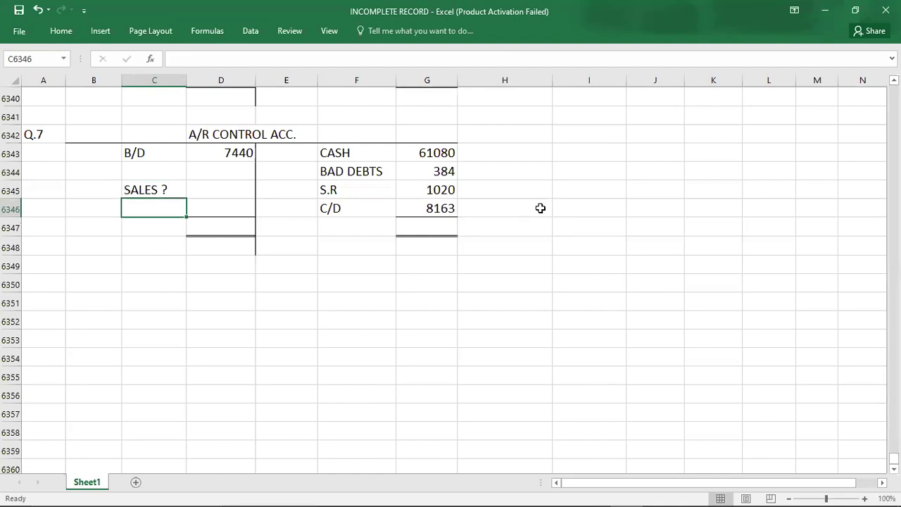
- Sum the credit entries G6343:G6346 and enter the total 70647 in G6347
{"action": "left_click", "coordinate": [437, 225]}
{"action": "key", "text": "Up"}
{"action": "key", "text": "shift+Up"}
{"action": "key", "text": "shift+Up"}
{"action": "key", "text": "shift+Up"}
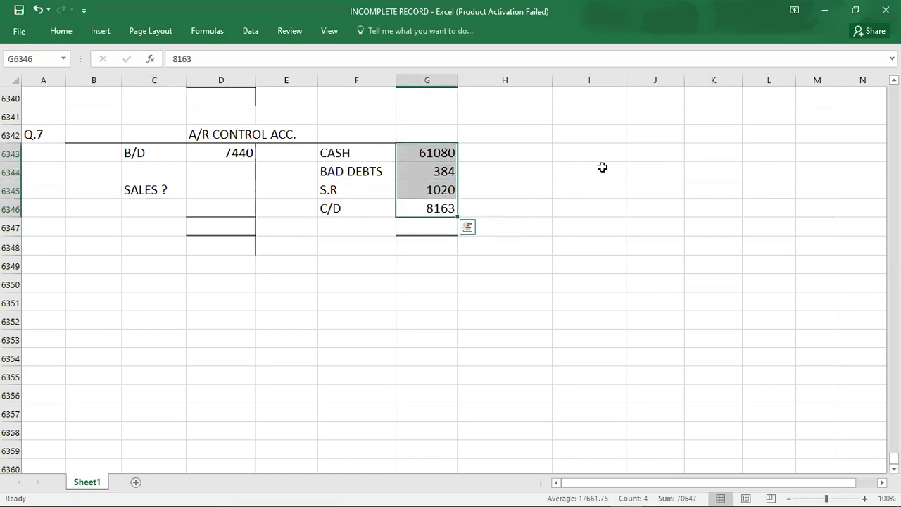
{"action": "key", "text": "Down"}
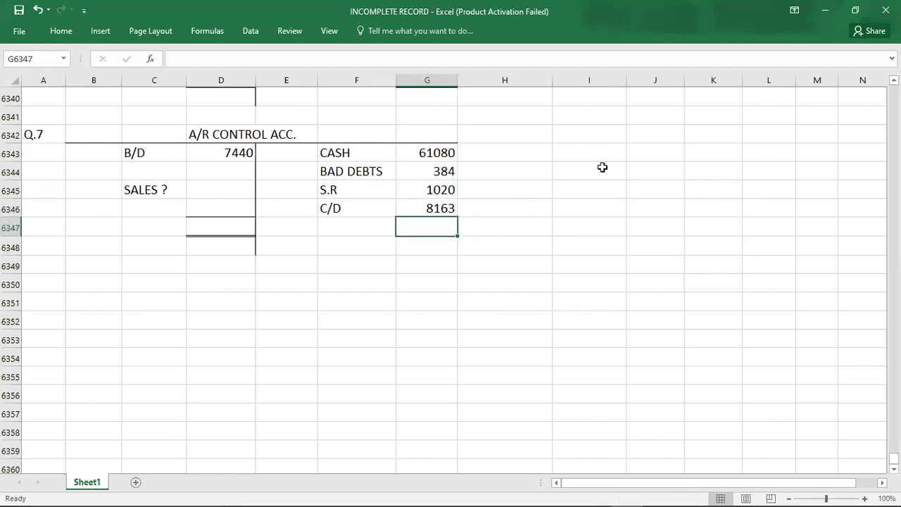
{"action": "type", "text": "70647"}
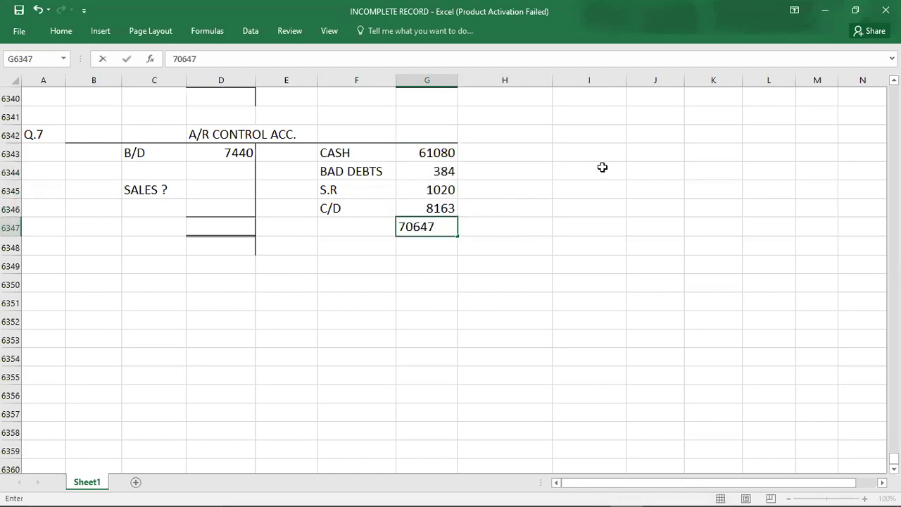
{"action": "key", "text": "Up"}
{"action": "key", "text": "shift+Up"}
{"action": "key", "text": "shift+Up"}
{"action": "key", "text": "shift+Up"}
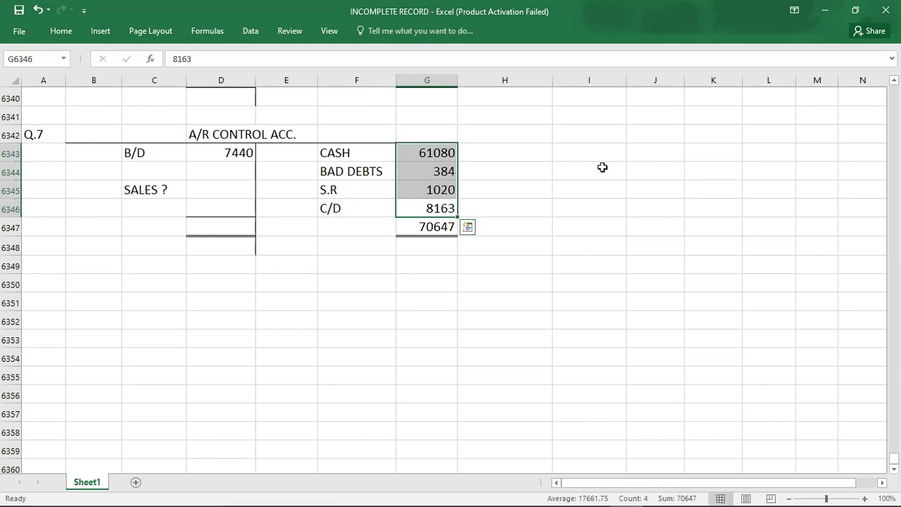
- Enter the matching debit total 70647 in D6347 of the Q.7 account
{"action": "key", "text": "Down"}
{"action": "key", "text": "Down"}
{"action": "key", "text": "Left"}
{"action": "key", "text": "Left"}
{"action": "key", "text": "Left"}
{"action": "key", "text": "Up"}
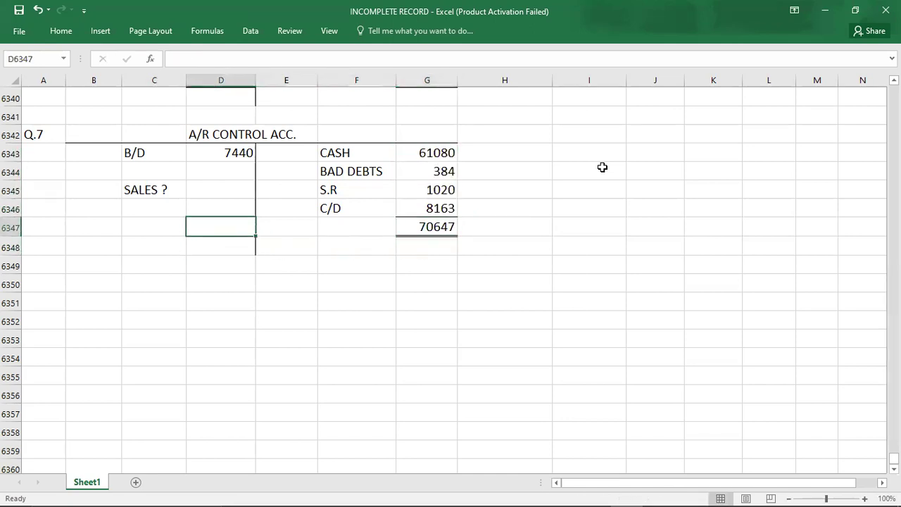
{"action": "type", "text": "70647"}
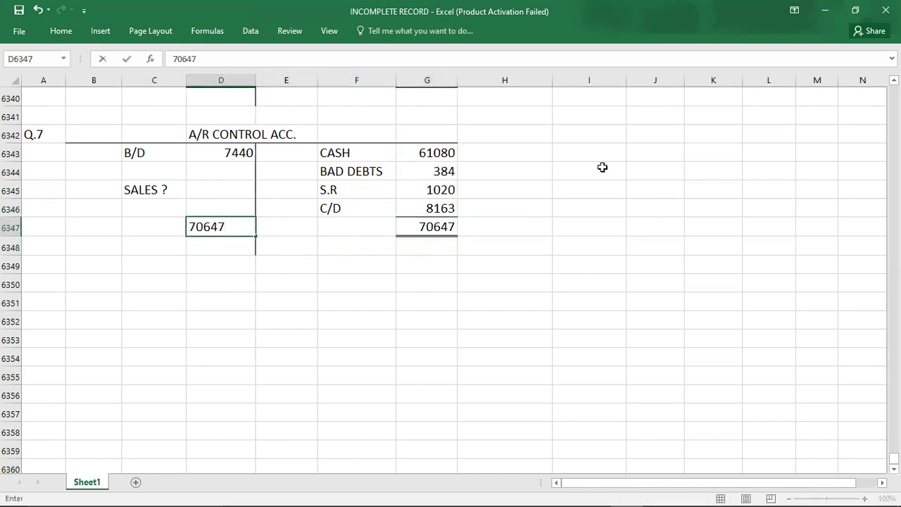
{"action": "key", "text": "Up"}
- Enter the balancing sales figure 63207 in D6345
{"action": "key", "text": "Down"}
{"action": "key", "text": "shift+Up"}
{"action": "key", "text": "shift+Up"}
{"action": "key", "text": "shift+Up"}
{"action": "key", "text": "shift+Up"}
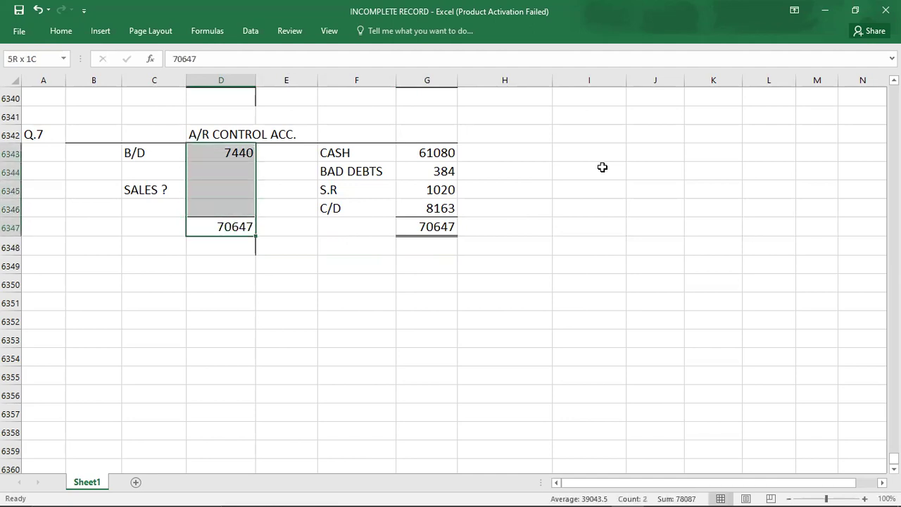
{"action": "key", "text": "Up"}
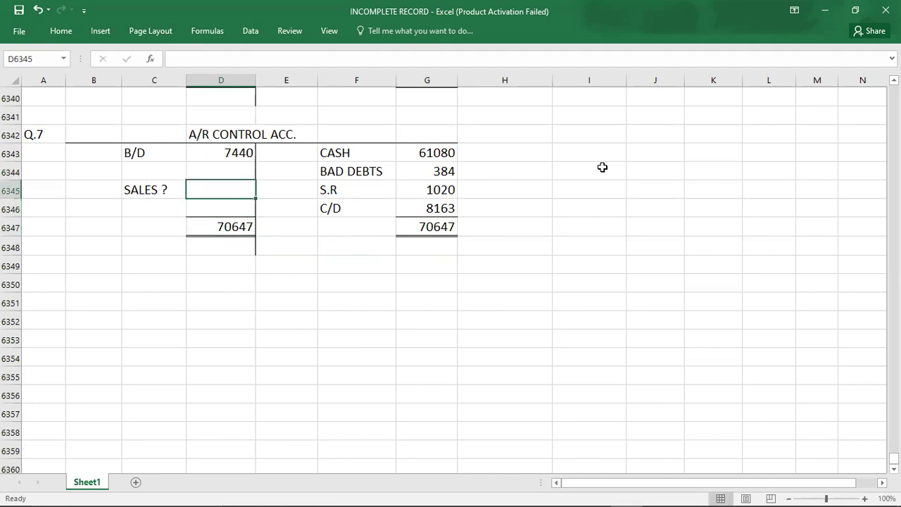
{"action": "type", "text": "6"}
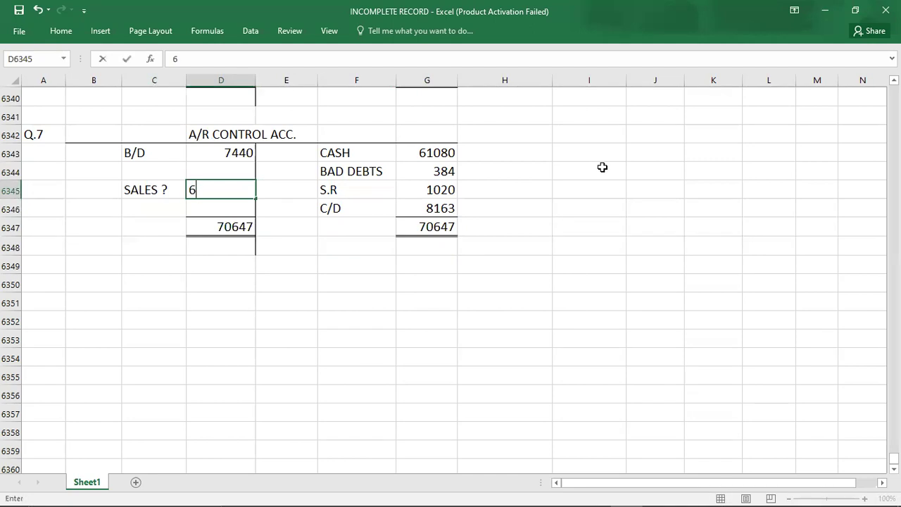
{"action": "type", "text": "3207"}
{"action": "key", "text": "Return"}
{"action": "key", "text": "Up"}
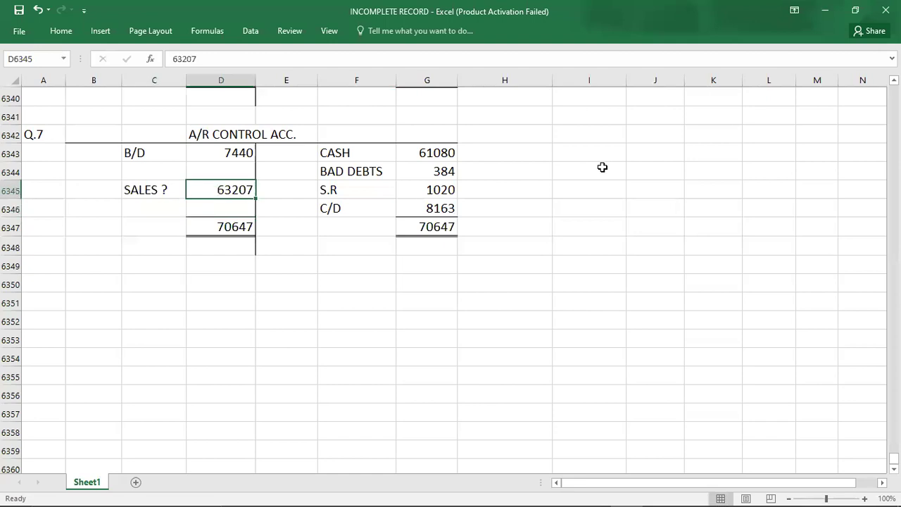
- Make the sales label and amount in C6345:D6345 bold
{"action": "key", "text": "shift+Left"}
{"action": "key", "text": "ctrl+b"}
{"action": "key", "text": "Left"}
{"action": "key", "text": "Left"}
{"action": "key", "text": "Left"}
{"action": "key", "text": "Up"}
{"action": "key", "text": "Up"}
{"action": "key", "text": "Up"}
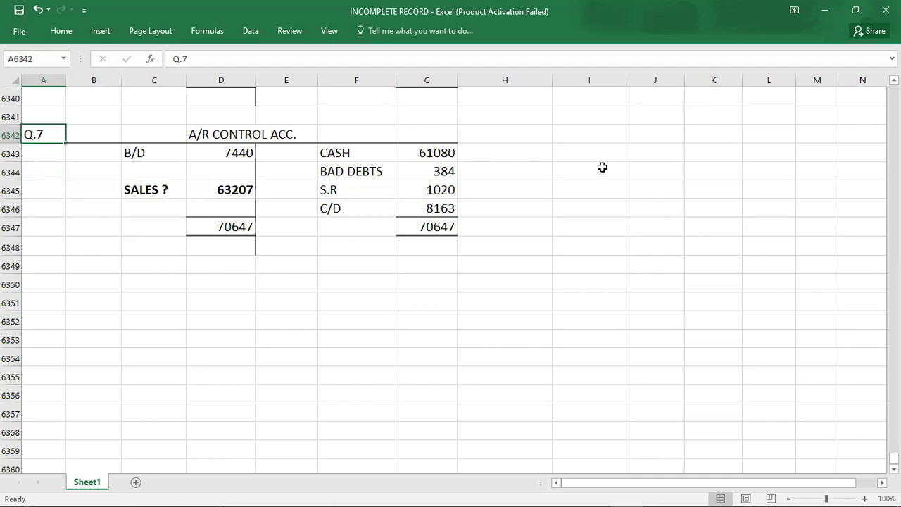
- Check the next question in the PDF and enter the label Q.8 in A6350
{"action": "key", "text": "alt+Tab"}
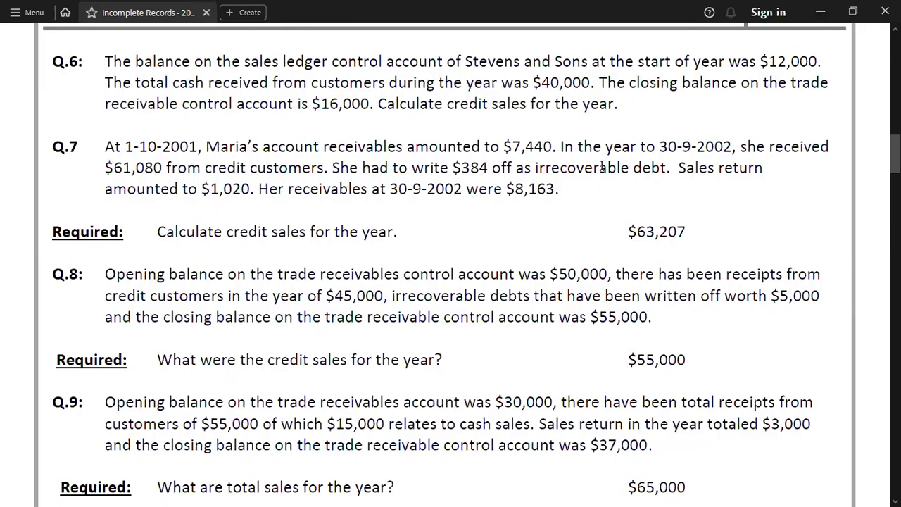
{"action": "key", "text": "alt+Tab"}
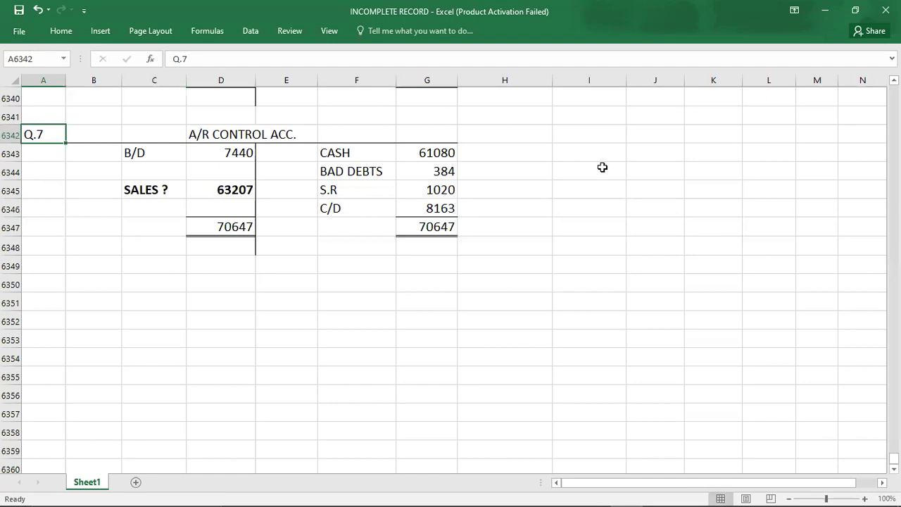
{"action": "key", "text": "Down"}
{"action": "key", "text": "Down"}
{"action": "key", "text": "Down"}
{"action": "key", "text": "Down"}
{"action": "key", "text": "Down"}
{"action": "key", "text": "Down"}
{"action": "key", "text": "Down"}
{"action": "key", "text": "Down"}
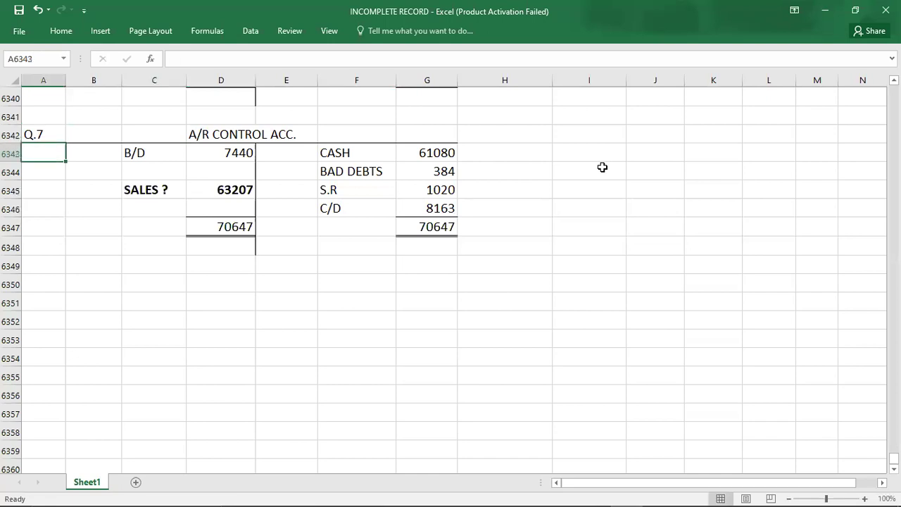
{"action": "type", "text": "Q.8"}
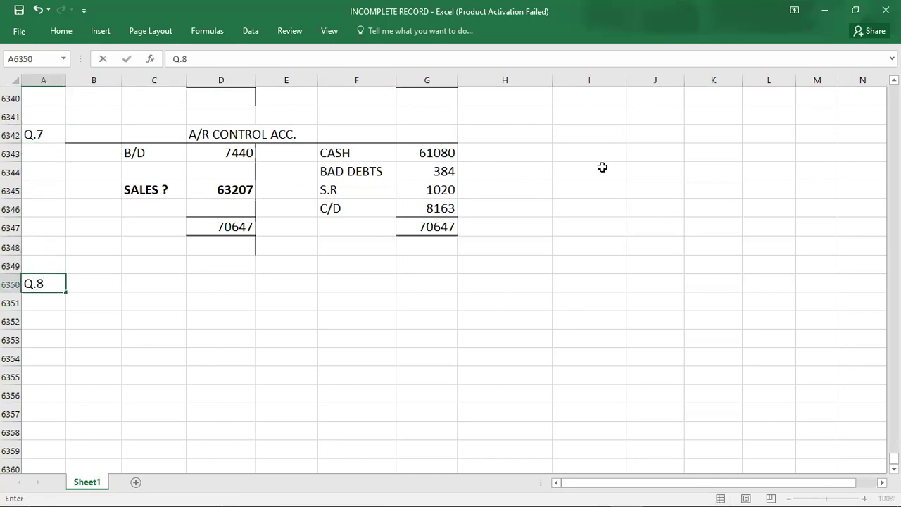
{"action": "key", "text": "ctrl+Return"}
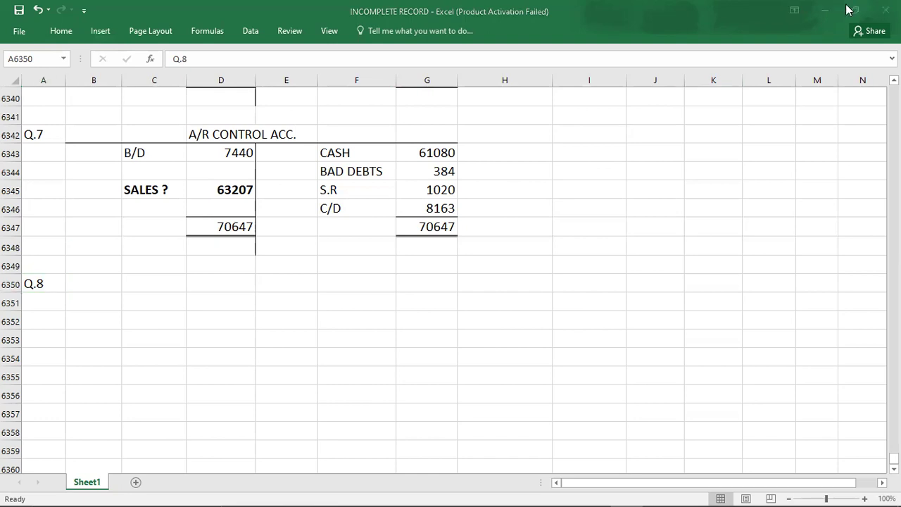
{"action": "left_click", "coordinate": [41, 284]}
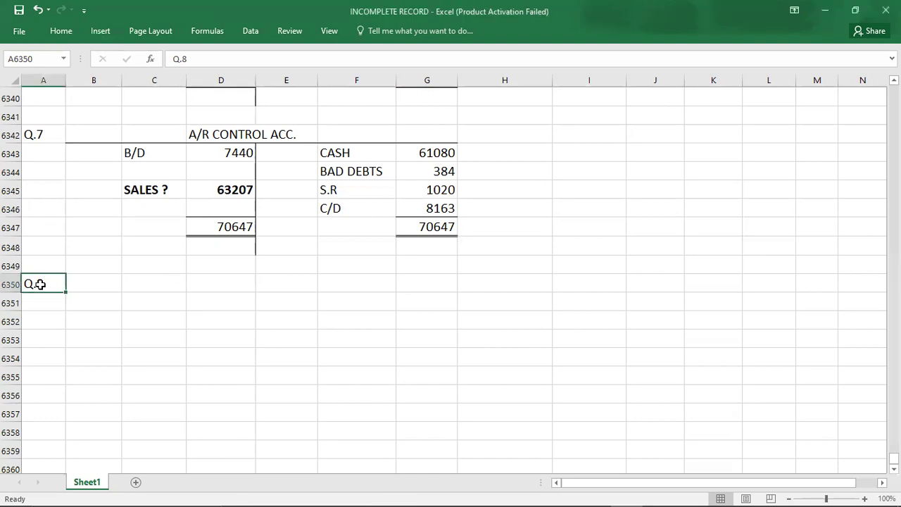
- Find Q.9 in the PDF, and copy the Q.7 A/R control account B6342:G6348 to B6350
{"action": "key", "text": "alt+Tab"}
{"action": "key", "text": "alt+Tab"}
{"action": "scroll", "coordinate": [39, 283], "scroll_direction": "down", "scroll_amount": 3}
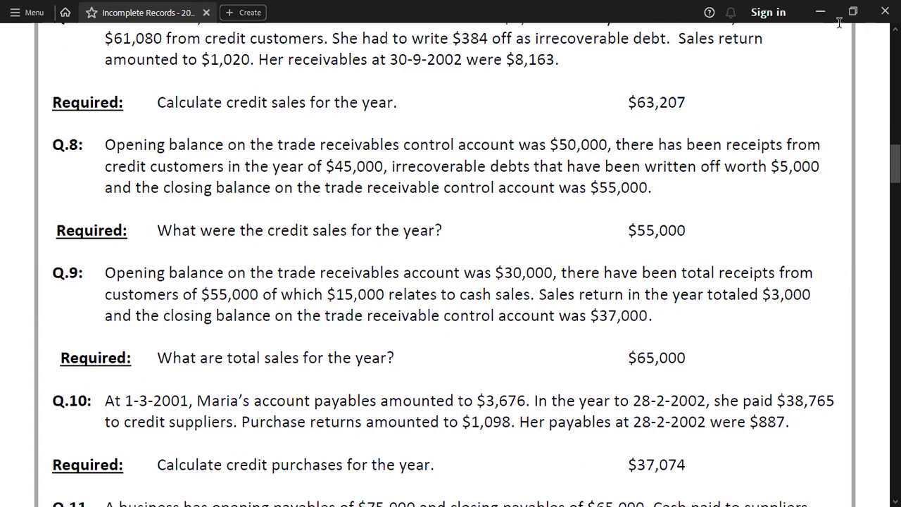
{"action": "scroll", "coordinate": [839, 23], "scroll_direction": "down", "scroll_amount": 3}
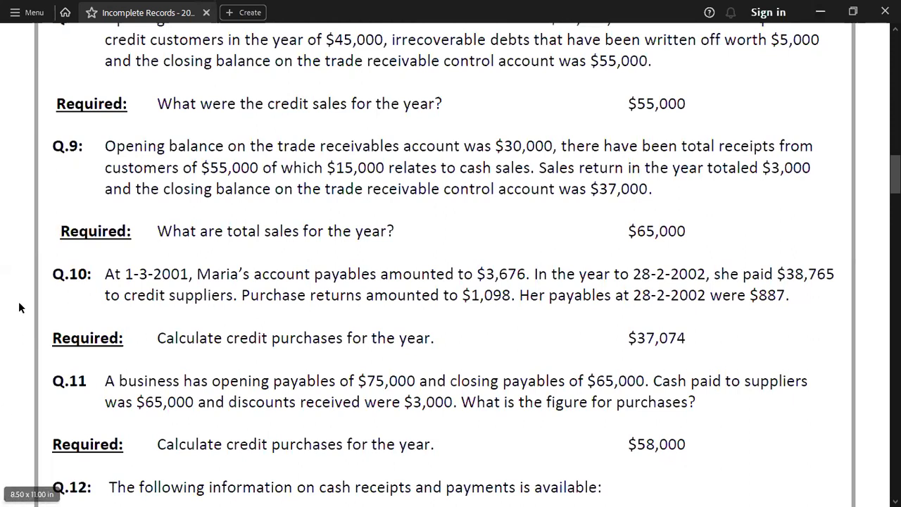
{"action": "key", "text": "alt+Tab"}
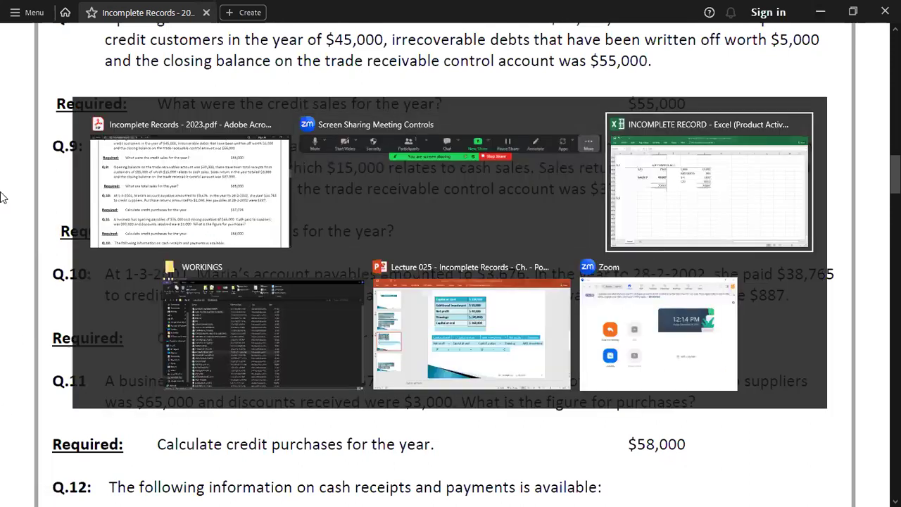
{"action": "key", "text": "Up"}
{"action": "key", "text": "Up"}
{"action": "key", "text": "Up"}
{"action": "key", "text": "Up"}
{"action": "key", "text": "Up"}
{"action": "key", "text": "Up"}
{"action": "key", "text": "Up"}
{"action": "key", "text": "Up"}
{"action": "key", "text": "Up"}
{"action": "key", "text": "Up"}
{"action": "key", "text": "Right"}
{"action": "key", "text": "Down"}
{"action": "key", "text": "Down"}
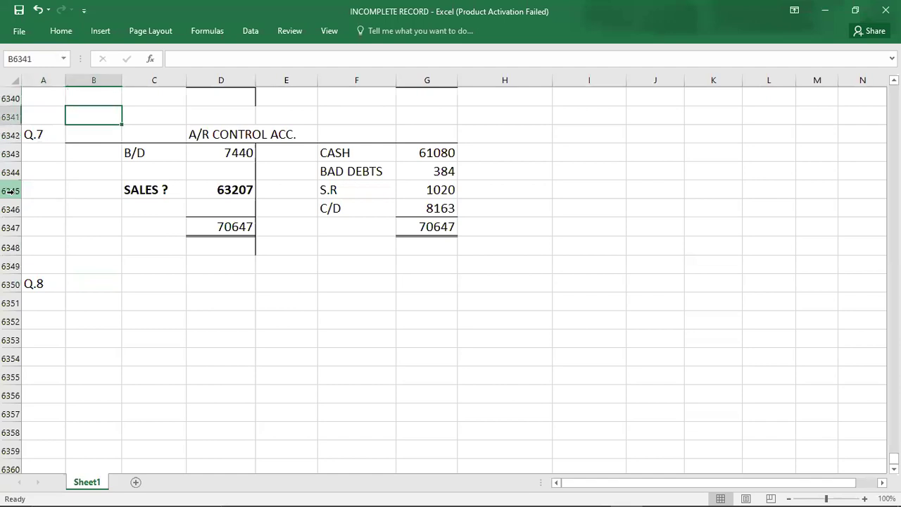
{"action": "key", "text": "shift+Right"}
{"action": "key", "text": "shift+Right"}
{"action": "key", "text": "shift+Right"}
{"action": "key", "text": "shift+Right"}
{"action": "key", "text": "shift+Right"}
{"action": "key", "text": "shift+Down"}
{"action": "key", "text": "shift+Down"}
{"action": "key", "text": "shift+Down"}
{"action": "key", "text": "shift+Down"}
{"action": "key", "text": "shift+Down"}
{"action": "key", "text": "shift+Down"}
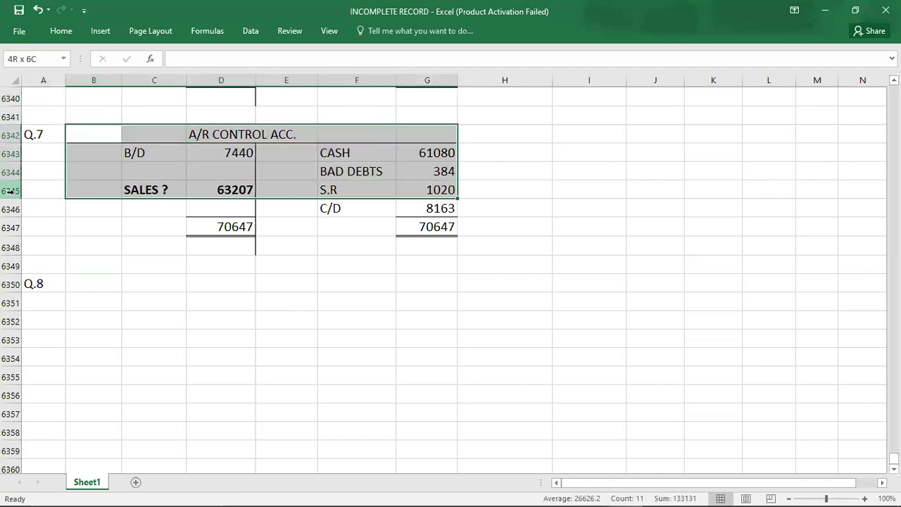
{"action": "key", "text": "ctrl+c"}
{"action": "key", "text": "Down"}
{"action": "key", "text": "Down"}
{"action": "key", "text": "Down"}
{"action": "key", "text": "Down"}
{"action": "key", "text": "Down"}
{"action": "key", "text": "Down"}
{"action": "key", "text": "Down"}
{"action": "key", "text": "Down"}
{"action": "key", "text": "Down"}
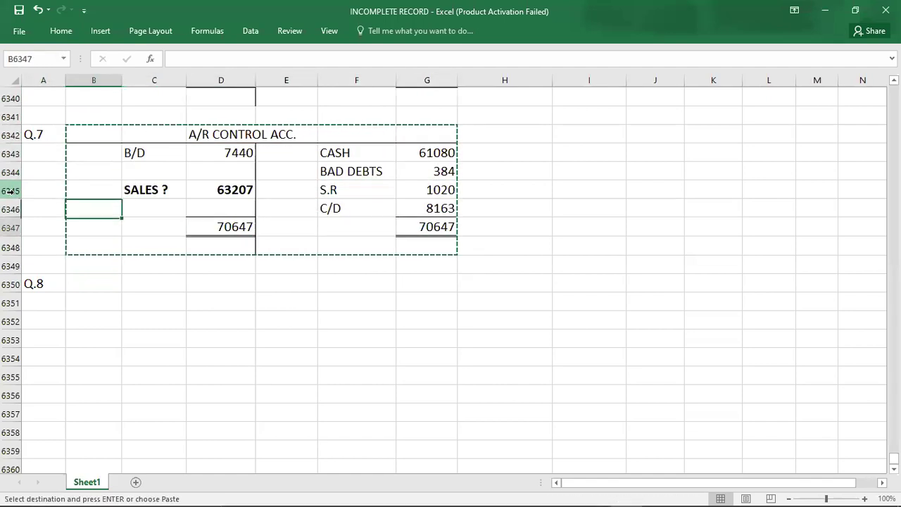
{"action": "key", "text": "Up"}
{"action": "key", "text": "ctrl+v"}
- Change the label in A6350 to Q.9 and clear the copied entries from B6351:G6355
{"action": "key", "text": "Left"}
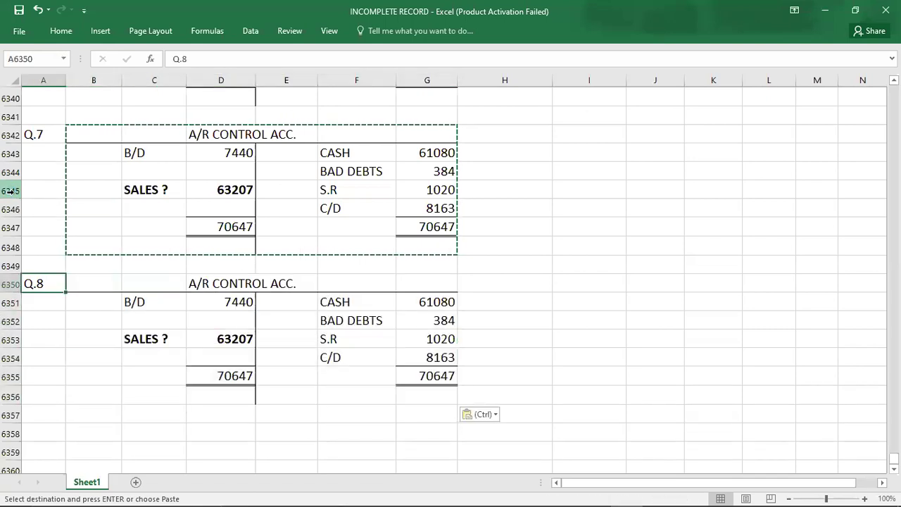
{"action": "type", "text": "Q.9"}
{"action": "key", "text": "Right"}
{"action": "key", "text": "Down"}
{"action": "key", "text": "shift+Right"}
{"action": "key", "text": "shift+Right"}
{"action": "key", "text": "shift+Right"}
{"action": "key", "text": "shift+Right"}
{"action": "key", "text": "shift+Right"}
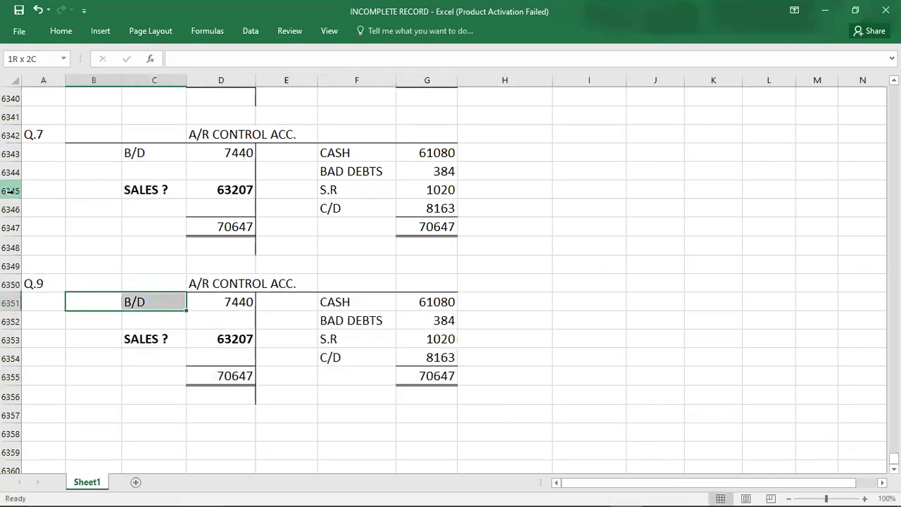
{"action": "key", "text": "shift+Down"}
{"action": "key", "text": "shift+Down"}
{"action": "key", "text": "shift+Down"}
{"action": "key", "text": "shift+Down"}
{"action": "key", "text": "Delete"}
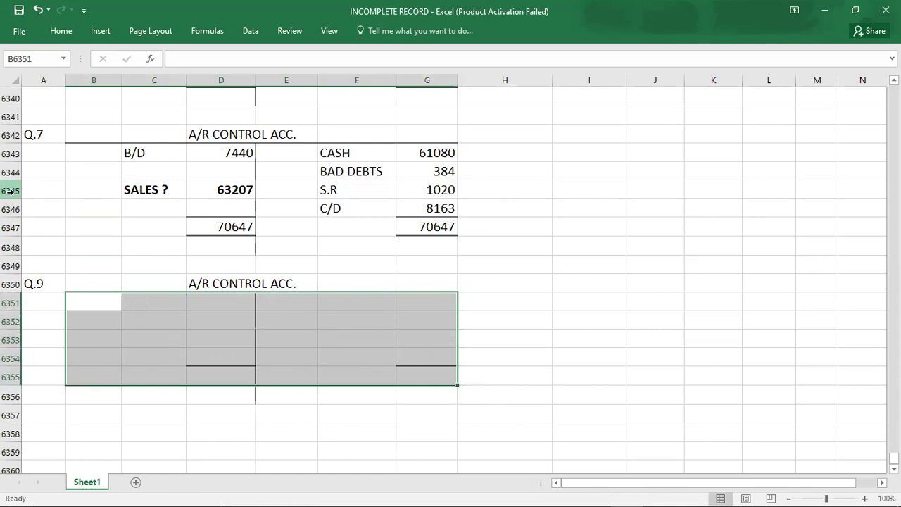
- Look up the opening receivables balance in Q.9 and enter B/D with 30000 on the account's debit side
{"action": "key", "text": "Down"}
{"action": "key", "text": "Down"}
{"action": "key", "text": "Down"}
{"action": "key", "text": "Down"}
{"action": "key", "text": "Down"}
{"action": "key", "text": "Down"}
{"action": "key", "text": "Down"}
{"action": "key", "text": "Down"}
{"action": "key", "text": "Down"}
{"action": "key", "text": "Down"}
{"action": "key", "text": "Down"}
{"action": "key", "text": "Down"}
{"action": "key", "text": "Down"}
{"action": "key", "text": "Down"}
{"action": "key", "text": "Down"}
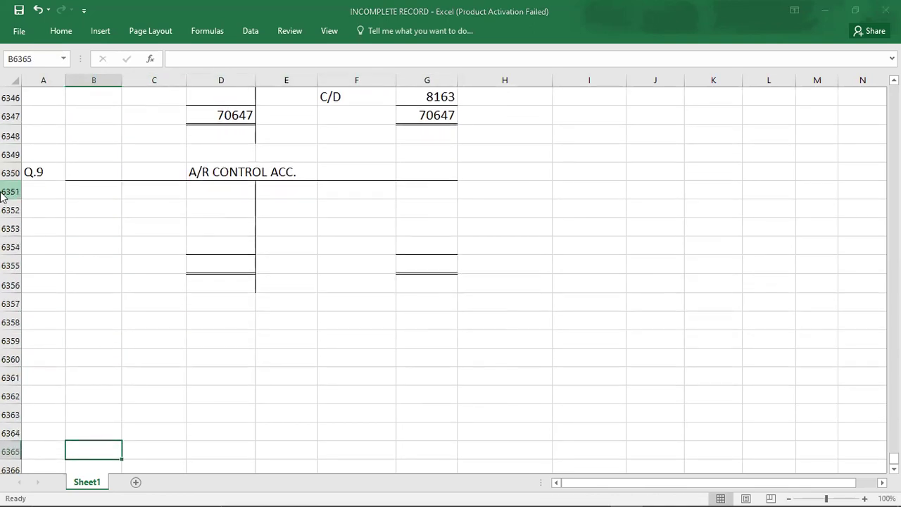
{"action": "key", "text": "alt+Tab"}
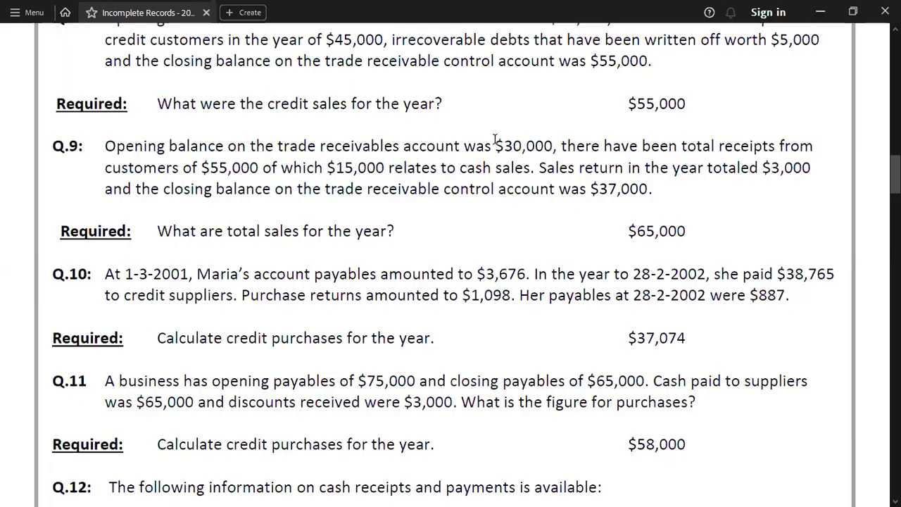
{"action": "key", "text": "alt+Tab"}
{"action": "key", "text": "Up"}
{"action": "key", "text": "Up"}
{"action": "key", "text": "Up"}
{"action": "key", "text": "Up"}
{"action": "key", "text": "Up"}
{"action": "key", "text": "Up"}
{"action": "key", "text": "Up"}
{"action": "key", "text": "Up"}
{"action": "key", "text": "Up"}
{"action": "key", "text": "Up"}
{"action": "key", "text": "Up"}
{"action": "key", "text": "Up"}
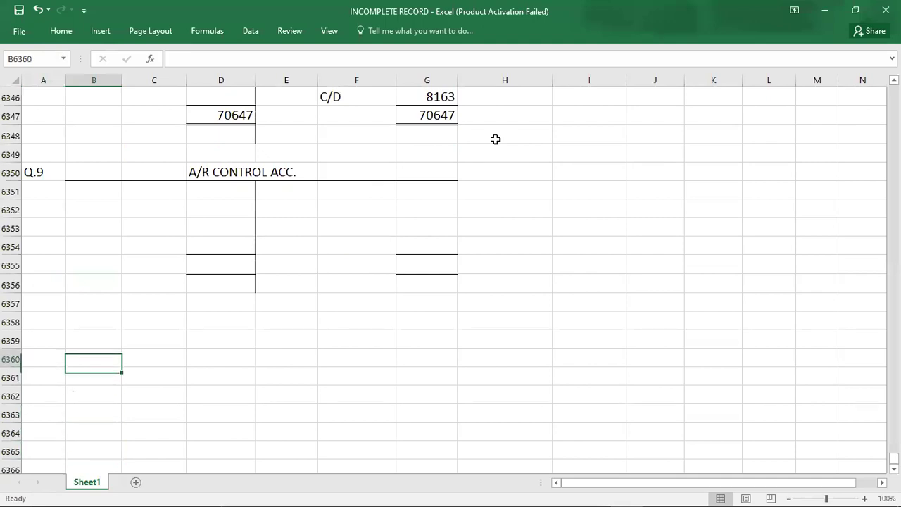
{"action": "key", "text": "Right"}
{"action": "key", "text": "Up"}
{"action": "type", "text": "B/D"}
{"action": "key", "text": "Tab"}
{"action": "type", "text": "30000"}
{"action": "key", "text": "Return"}
- Check the customer receipts in Q.9 of the PDF, and enter CASH with 40000 on the account's credit side in row 6351
{"action": "key", "text": "alt+Tab"}
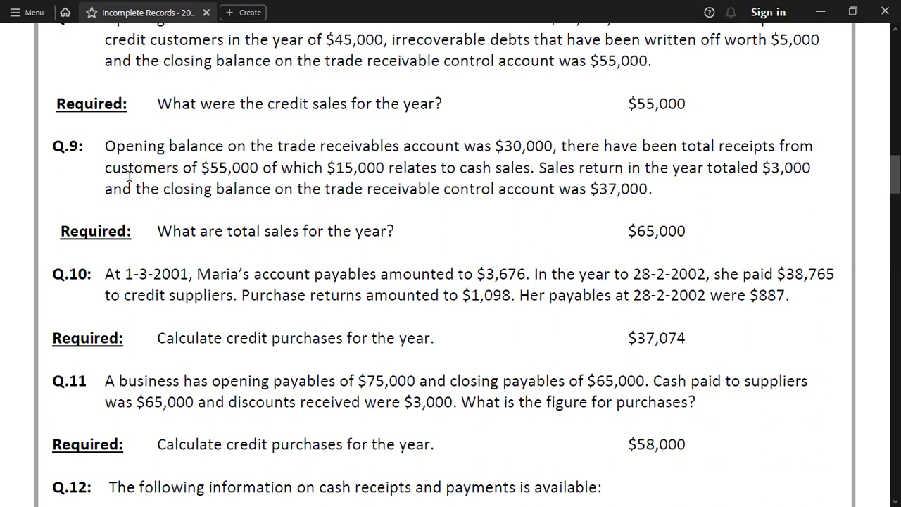
{"action": "scroll", "coordinate": [100, 176], "scroll_direction": "up", "scroll_amount": 3}
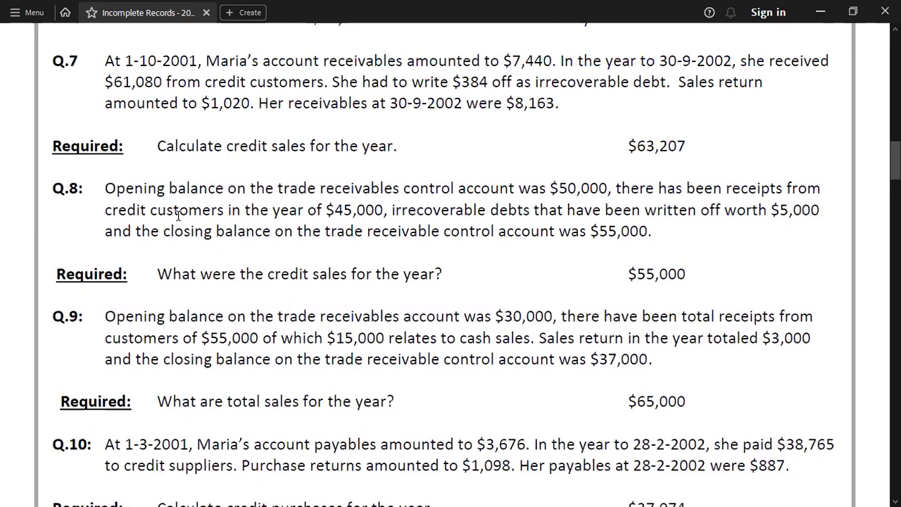
{"action": "scroll", "coordinate": [179, 216], "scroll_direction": "down", "scroll_amount": 2}
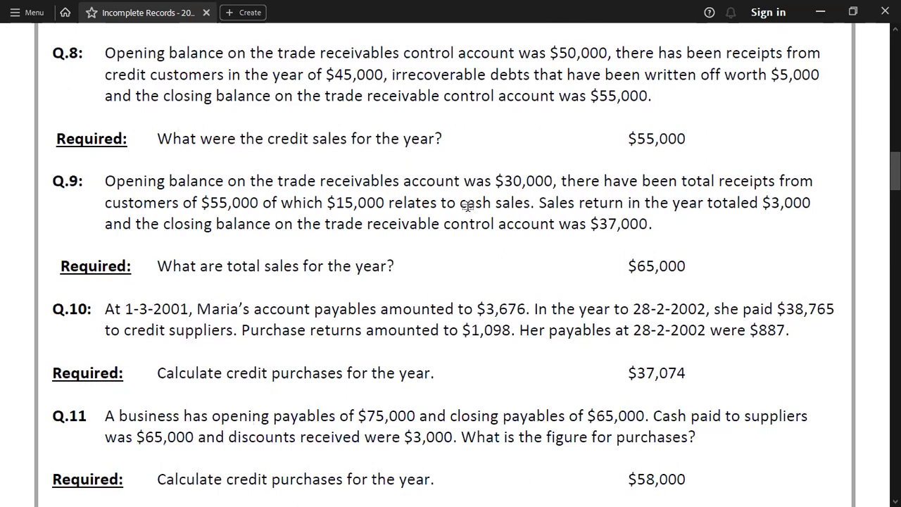
{"action": "key", "text": "alt+Tab"}
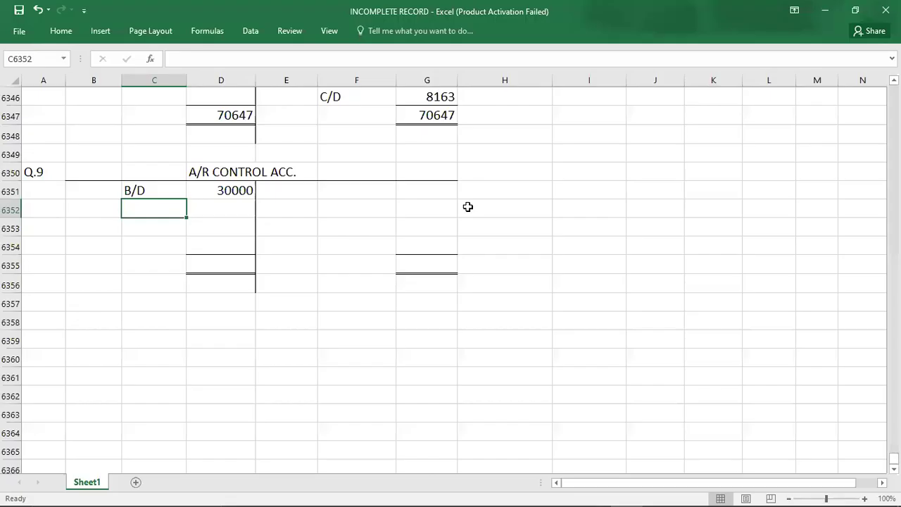
{"action": "left_click", "coordinate": [408, 194]}
{"action": "type", "text": "40000"}
{"action": "key", "text": "Left"}
{"action": "type", "text": "CASH"}
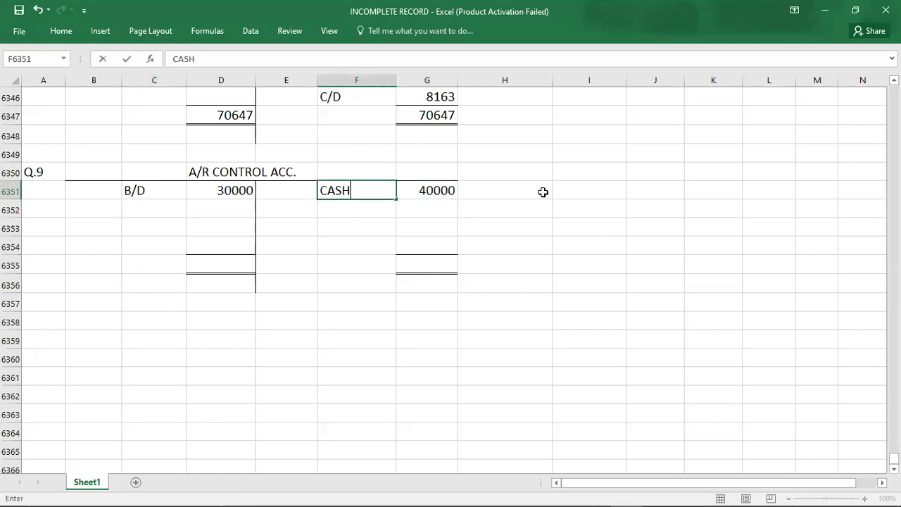
{"action": "key", "text": "Return"}
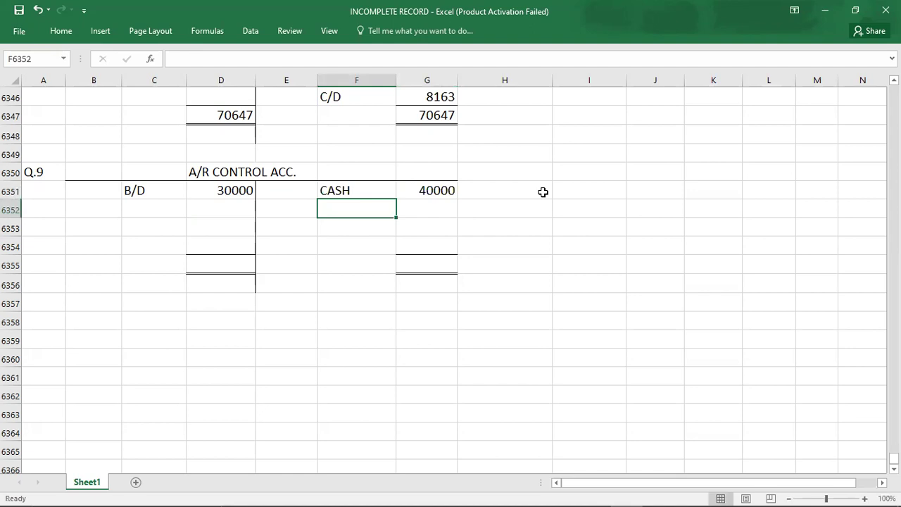
- Look up the sales returns in Q.9 and enter S.R with 3000 on the credit side in row 6352
{"action": "key", "text": "alt+Tab"}
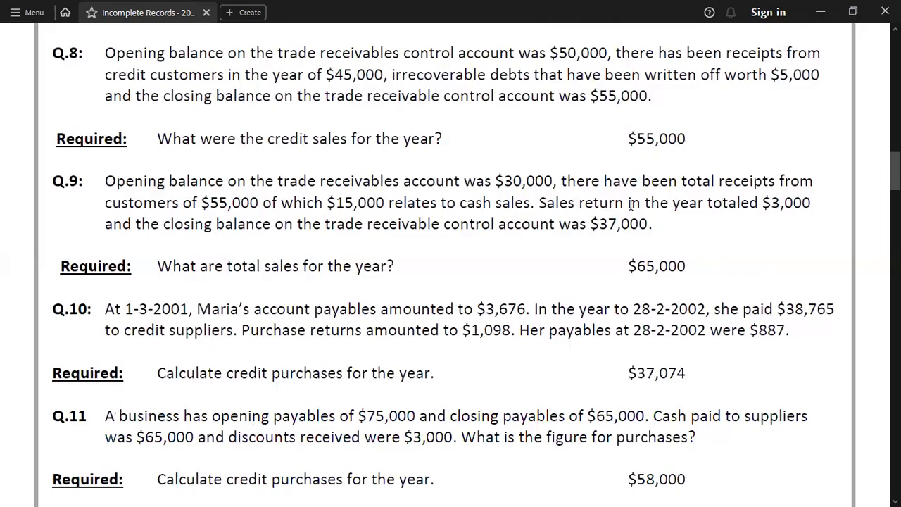
{"action": "key", "text": "alt+Tab"}
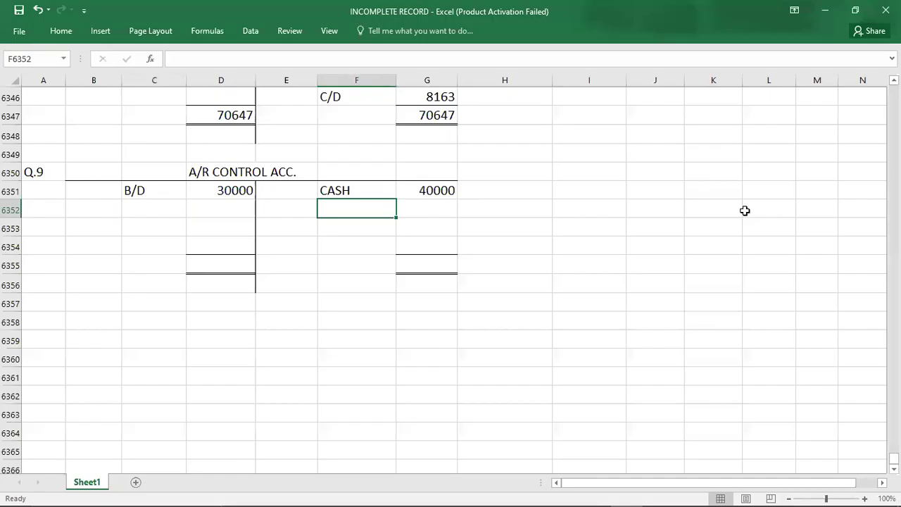
{"action": "type", "text": "S/R"}
{"action": "key", "text": "Tab"}
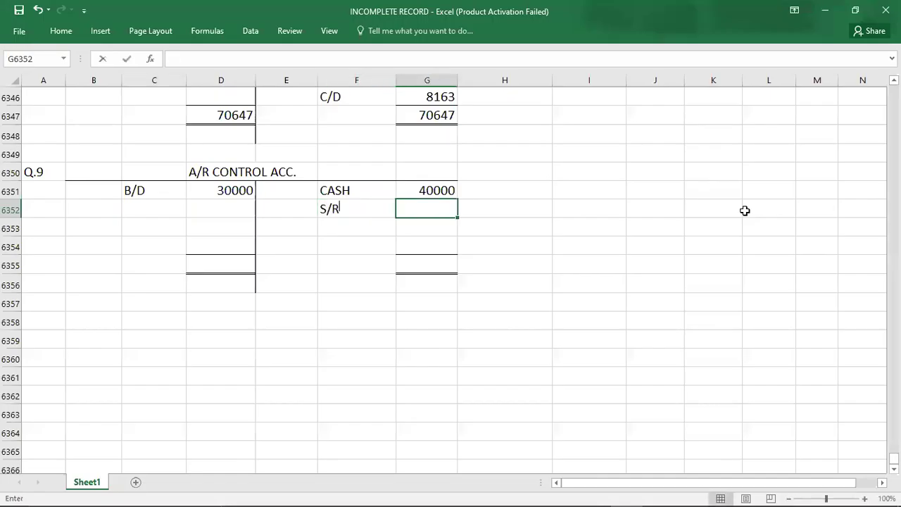
{"action": "key", "text": "shift+Tab"}
{"action": "type", "text": "S.T"}
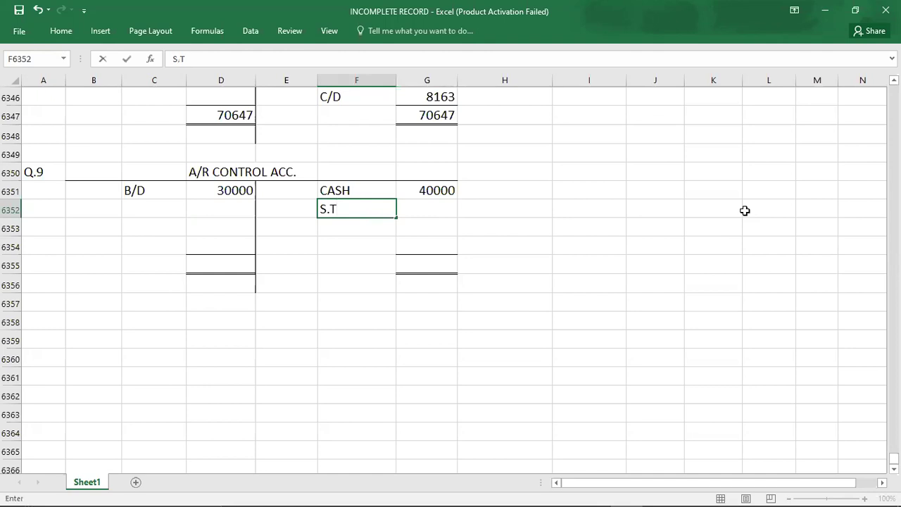
{"action": "key", "text": "BackSpace"}
{"action": "type", "text": "R"}
{"action": "key", "text": "Tab"}
{"action": "type", "text": "3,00"}
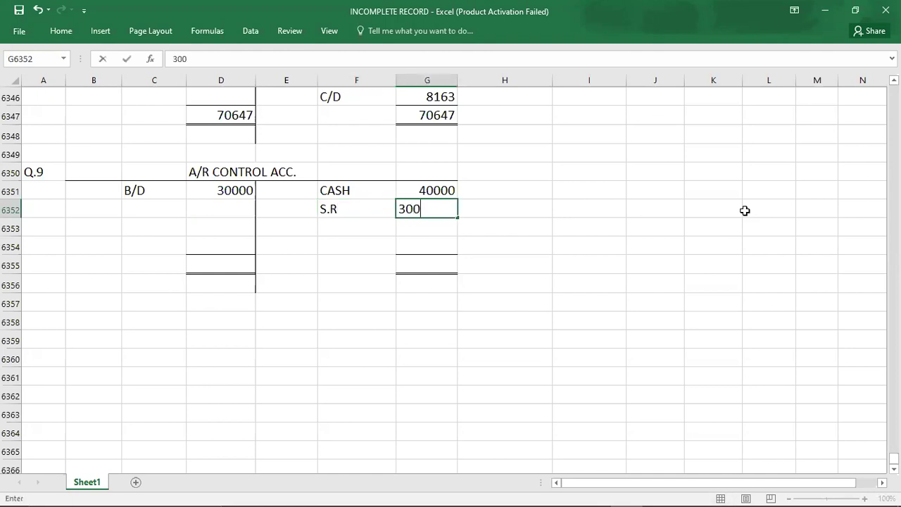
{"action": "type", "text": "0"}
{"action": "key", "text": "Return"}
- Look up the closing receivables balance in Q.9 and enter C/D with 37000 on the credit side in row 6354
{"action": "key", "text": "alt+Tab"}
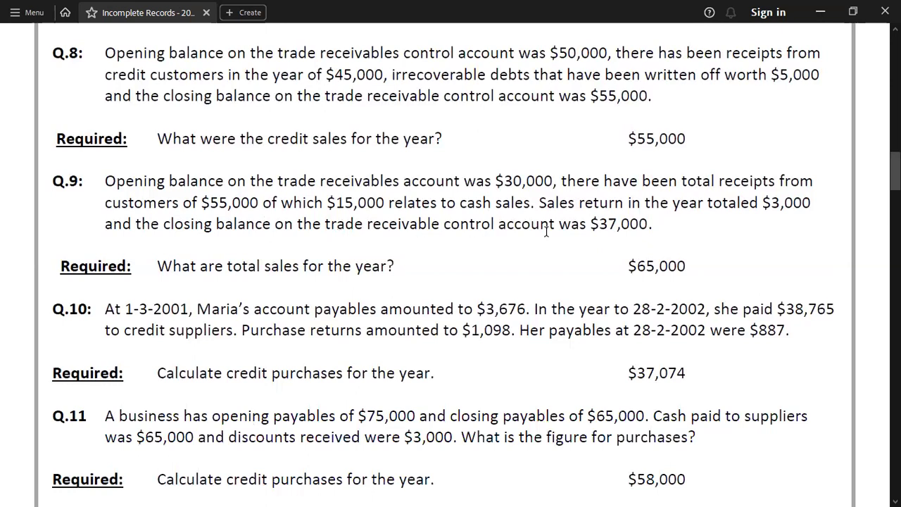
{"action": "key", "text": "alt+Tab"}
{"action": "key", "text": "Down"}
{"action": "type", "text": "C/D"}
{"action": "key", "text": "Tab"}
{"action": "type", "text": "37000"}
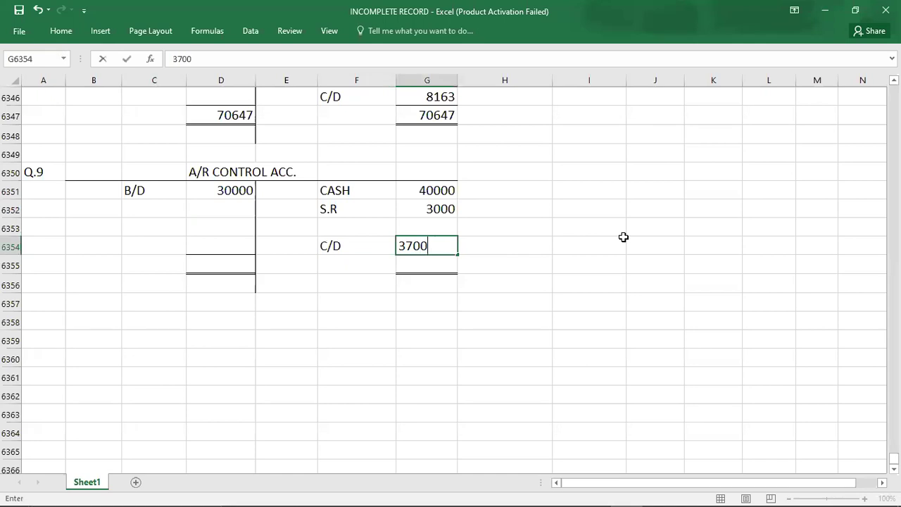
- Enter the label SALES ? in C6353 on the account's debit side
{"action": "left_click", "coordinate": [134, 227]}
{"action": "type", "text": "SALES ?"}
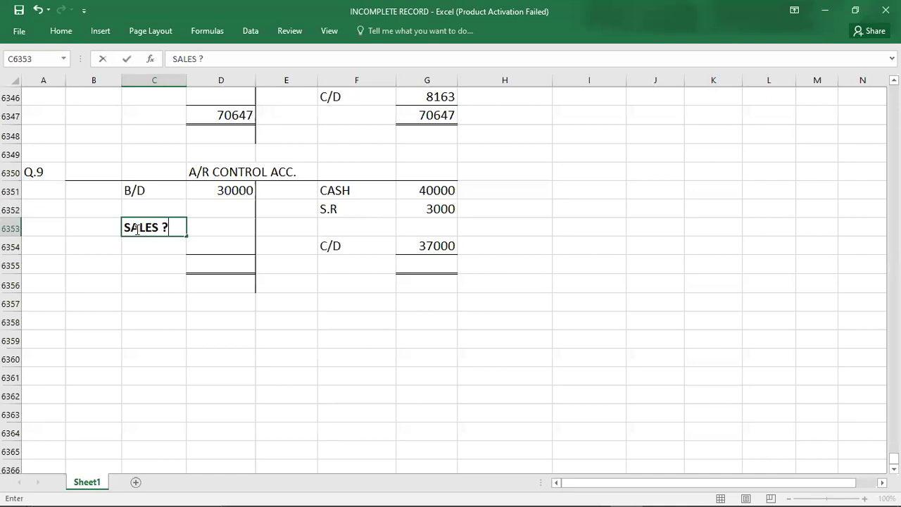
{"action": "key", "text": "Tab"}
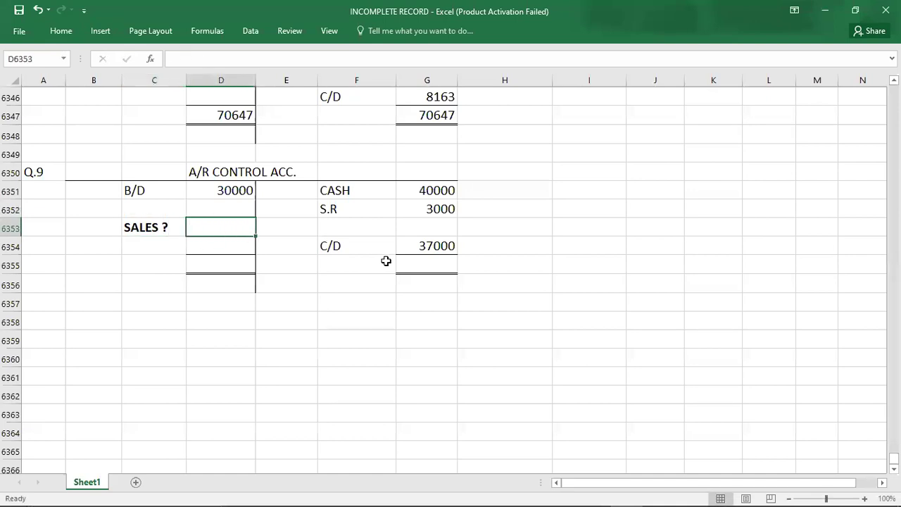
- Enter the total 80000 on both sides of the Q.9 account, in G6355 and D6355
{"action": "left_click", "coordinate": [419, 268]}
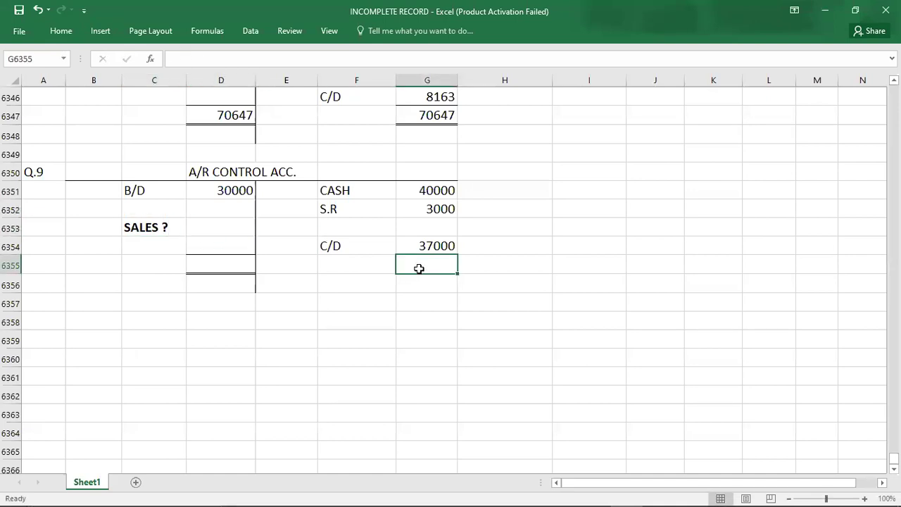
{"action": "type", "text": "80000"}
{"action": "key", "text": "Left"}
{"action": "key", "text": "Left"}
{"action": "key", "text": "Left"}
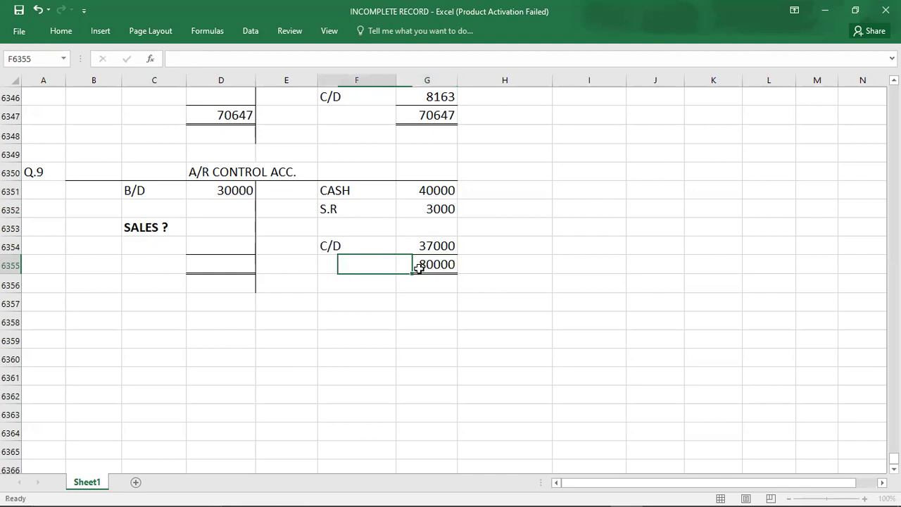
{"action": "type", "text": "80000"}
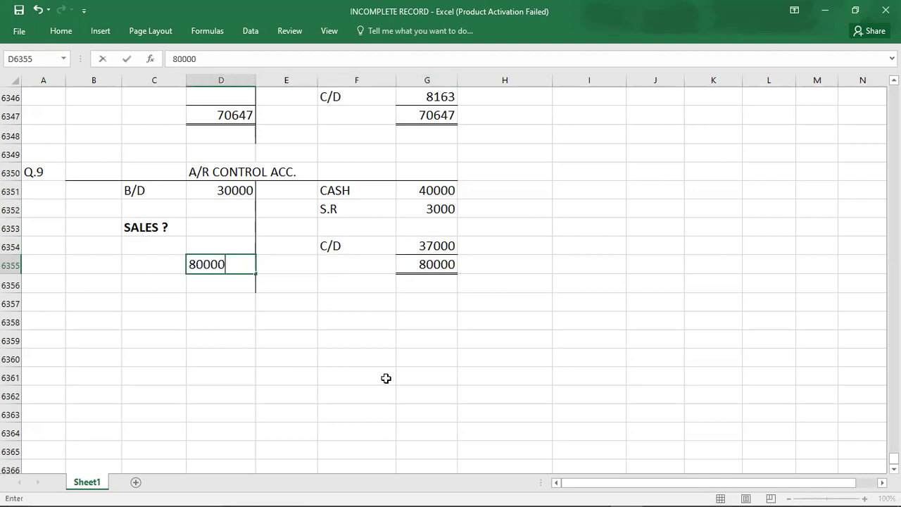
- Enter the balancing credit sales figure 50000 in D6353
{"action": "key", "text": "Up"}
{"action": "key", "text": "Up"}
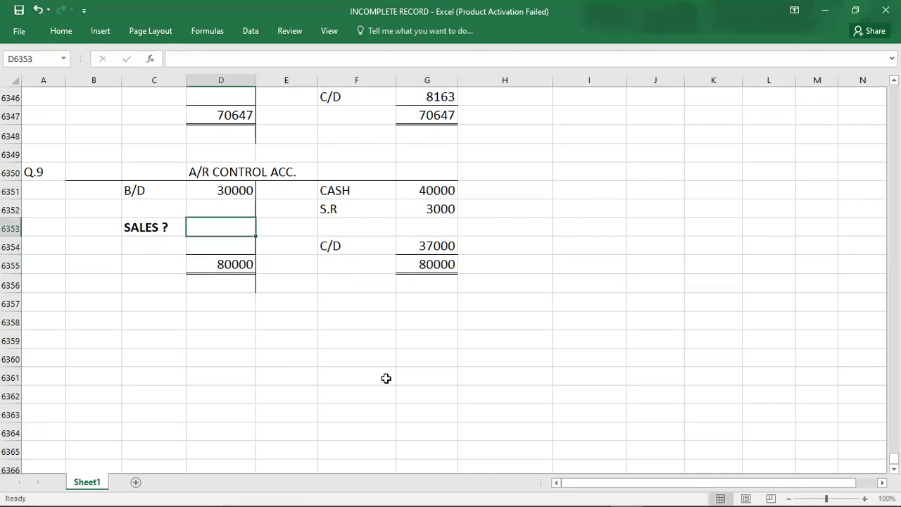
{"action": "type", "text": "50000"}
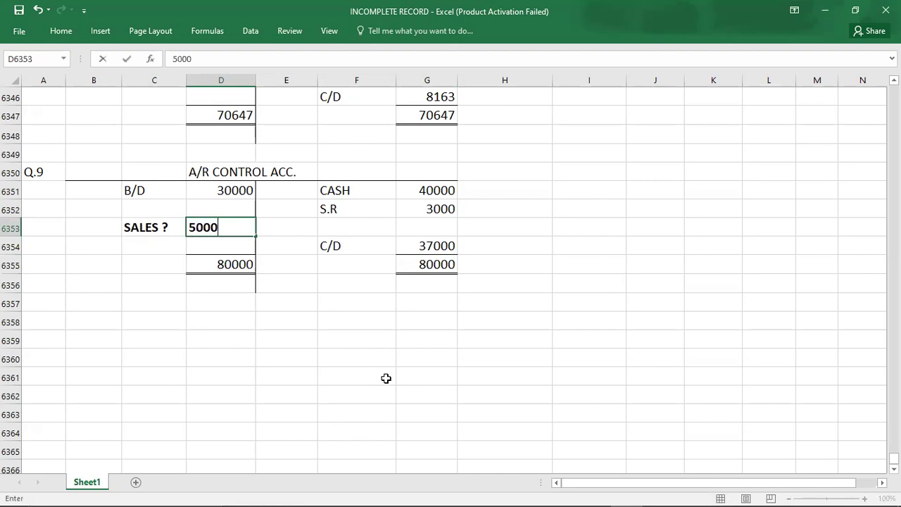
{"action": "key", "text": "Return"}
- Write TOTAL SALES = 50000 + 15000 in B6358, taking the cash sales amount from Q.9 in the PDF
{"action": "key", "text": "Left"}
{"action": "key", "text": "Left"}
{"action": "key", "text": "Left"}
{"action": "key", "text": "Down"}
{"action": "key", "text": "Down"}
{"action": "key", "text": "Down"}
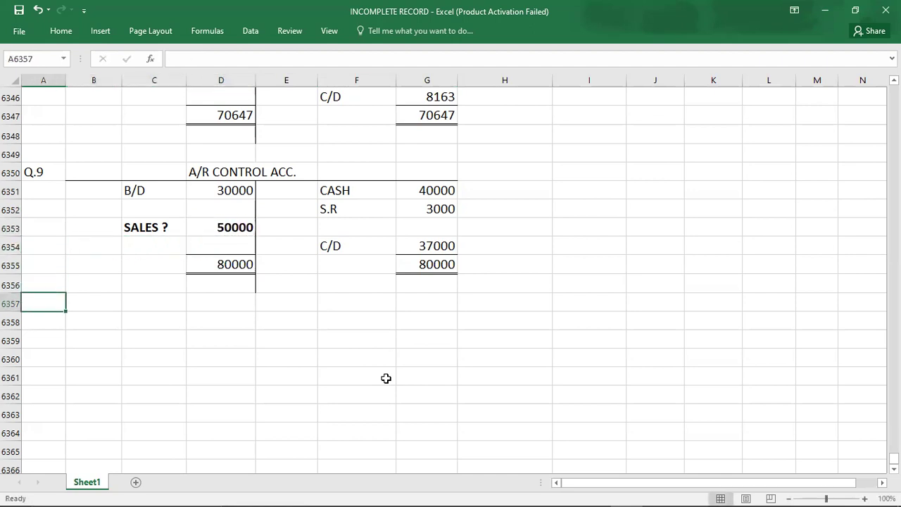
{"action": "key", "text": "Right"}
{"action": "key", "text": "Down"}
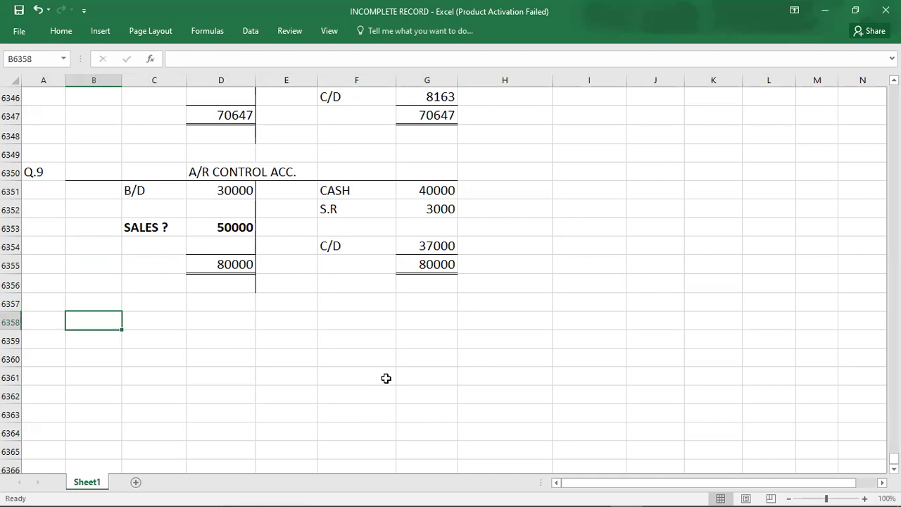
{"action": "type", "text": "TOTAL SALES  ="}
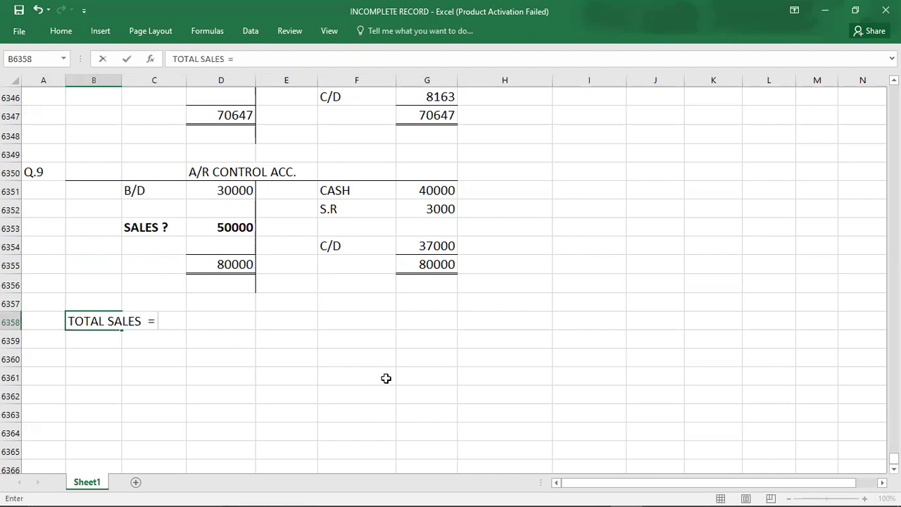
{"action": "type", "text": " 50000 +"}
{"action": "key", "text": "alt+Tab"}
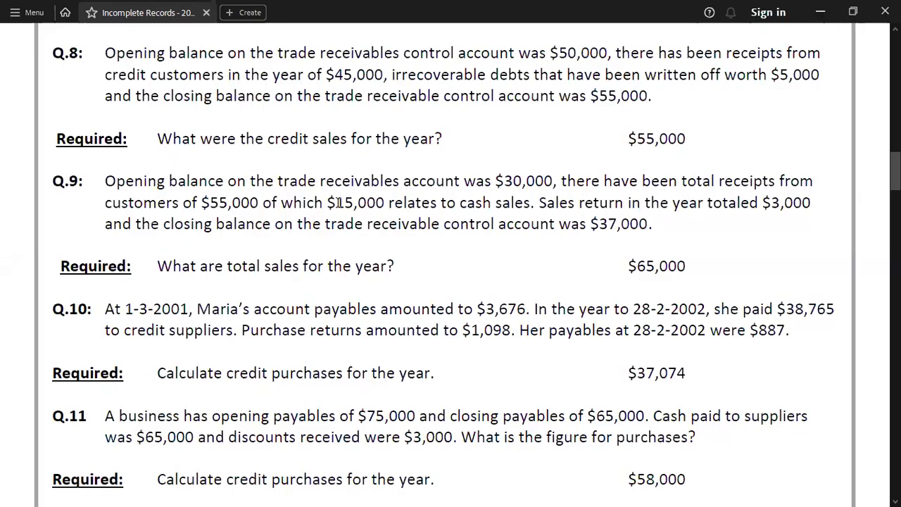
{"action": "key", "text": "alt+Tab"}
{"action": "type", "text": "15000"}
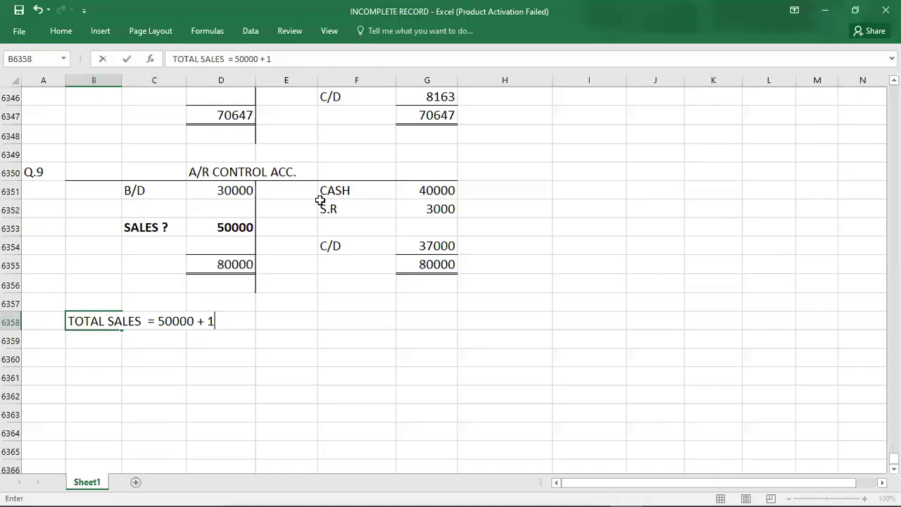
{"action": "key", "text": "Return"}
- Enter the result line TOTAL SALES = 65000 in B6359
{"action": "type", "text": "TOTAL SALES  = 50000 + 15000"}
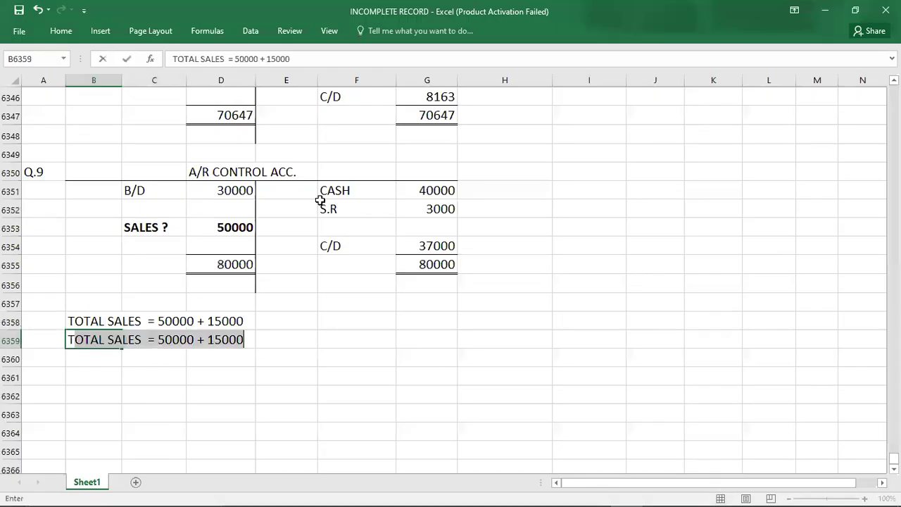
{"action": "left_click", "coordinate": [163, 342]}
{"action": "key", "text": "Delete"}
{"action": "key", "text": "Delete"}
{"action": "key", "text": "Delete"}
{"action": "key", "text": "Delete"}
{"action": "key", "text": "Delete"}
{"action": "key", "text": "Delete"}
{"action": "key", "text": "Delete"}
{"action": "key", "text": "Delete"}
{"action": "key", "text": "Delete"}
{"action": "key", "text": "Delete"}
{"action": "key", "text": "Delete"}
{"action": "key", "text": "Delete"}
{"action": "key", "text": "Delete"}
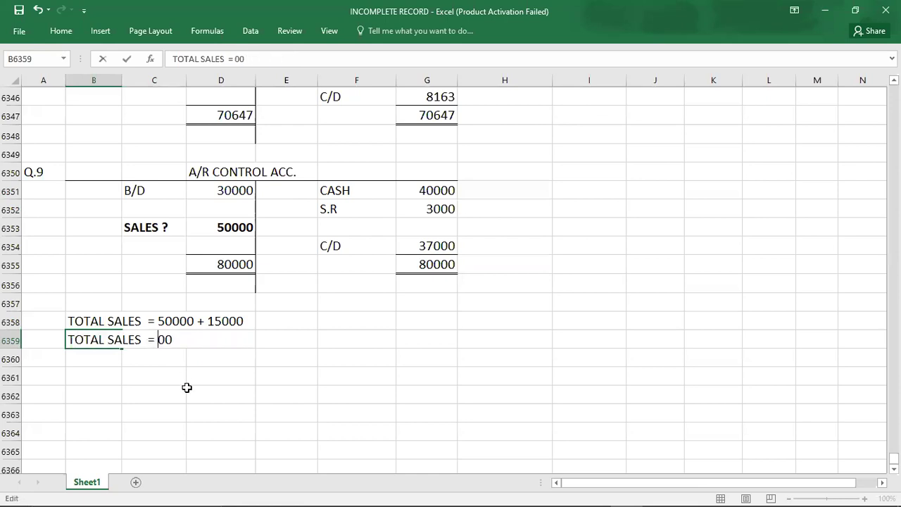
{"action": "type", "text": "65000"}
{"action": "key", "text": "Return"}
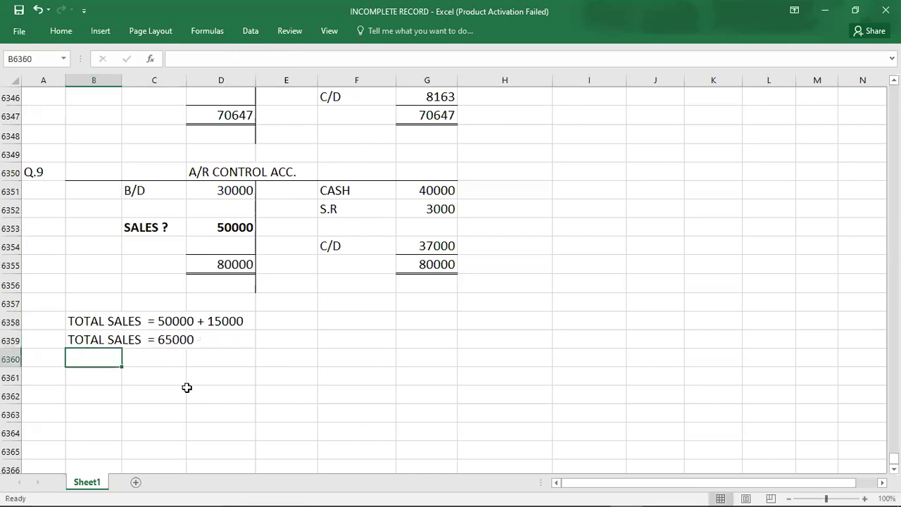
- Enter the label Q.10 in A6361 below the Q.9 solution
{"action": "key", "text": "Left"}
{"action": "key", "text": "Down"}
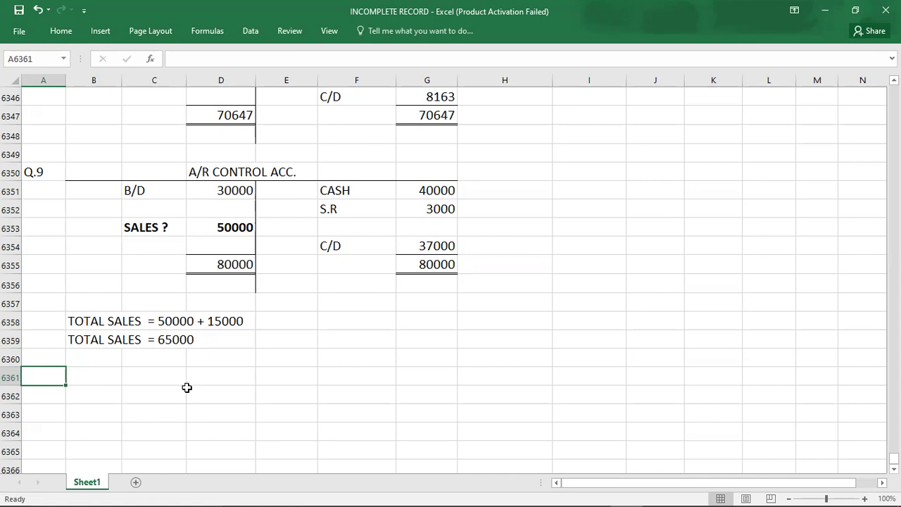
{"action": "key", "text": "Down"}
{"action": "key", "text": "Down"}
{"action": "key", "text": "Down"}
{"action": "key", "text": "Down"}
{"action": "key", "text": "Down"}
{"action": "key", "text": "Down"}
{"action": "key", "text": "Down"}
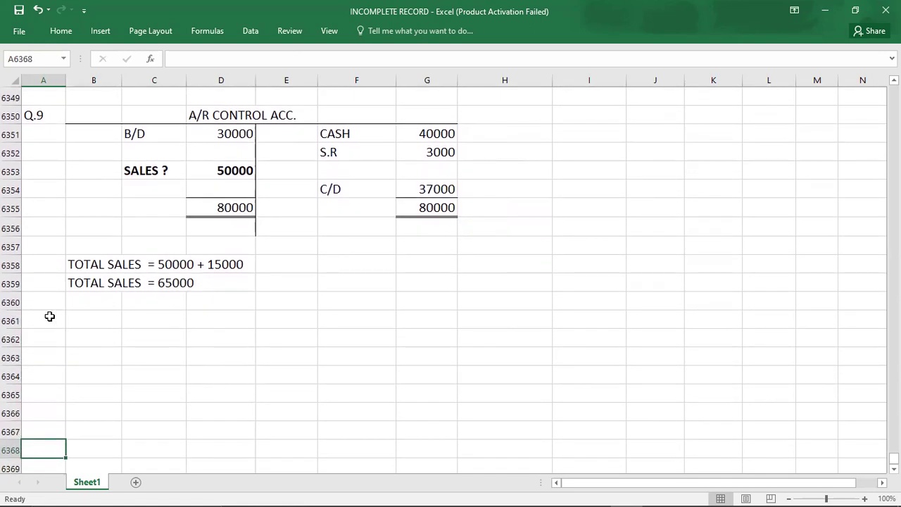
{"action": "left_click", "coordinate": [49, 317]}
{"action": "type", "text": "Q.10"}
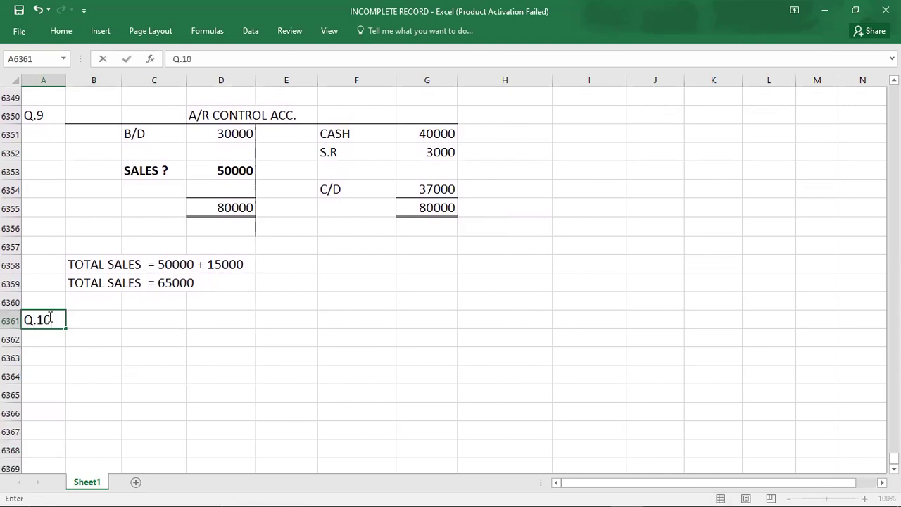
{"action": "key", "text": "ctrl+Return"}
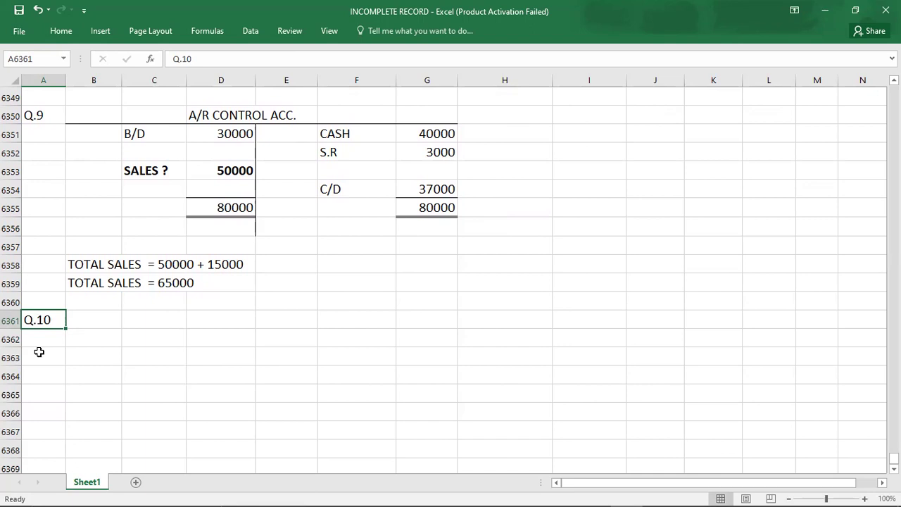
- Check the Q.10 and Q.11 credit purchases questions in the PDF and return to the Excel worksheet
{"action": "key", "text": "alt"}
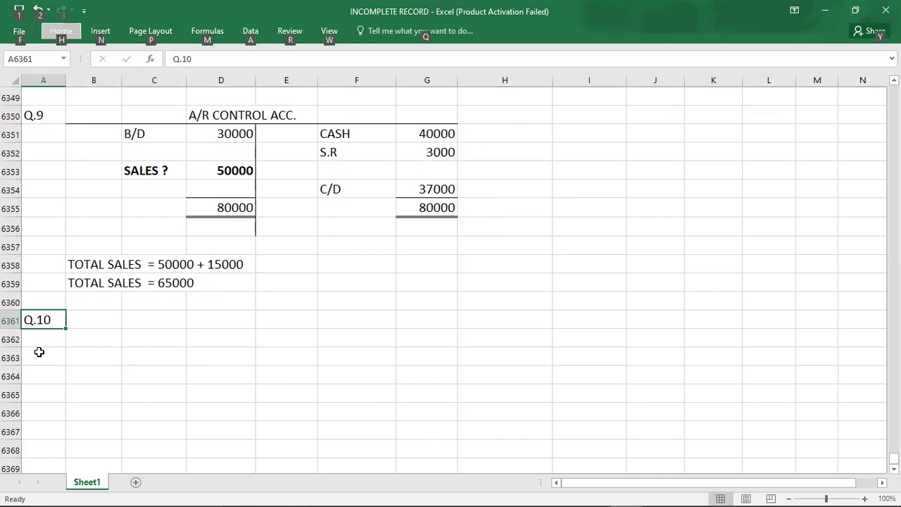
{"action": "key", "text": "Escape"}
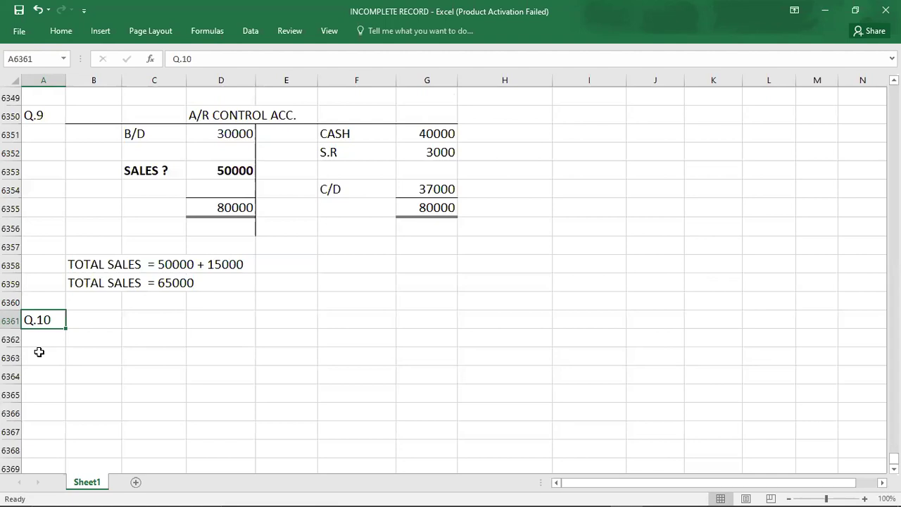
{"action": "key", "text": "alt+Tab"}
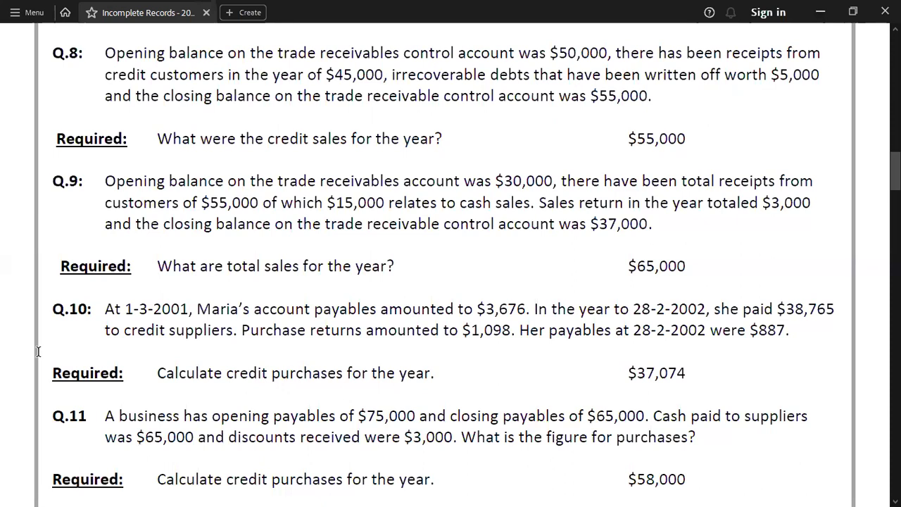
{"action": "scroll", "coordinate": [38, 351], "scroll_direction": "down", "scroll_amount": 3}
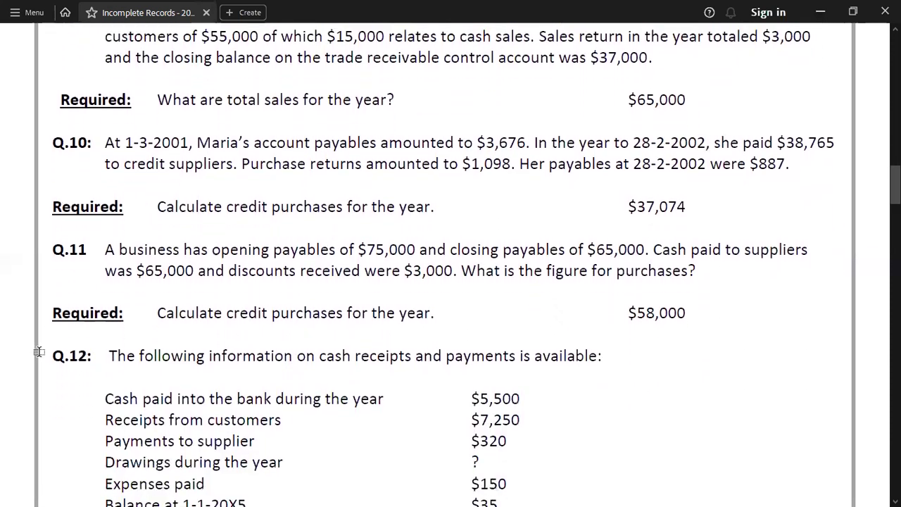
{"action": "key", "text": "alt+Tab"}
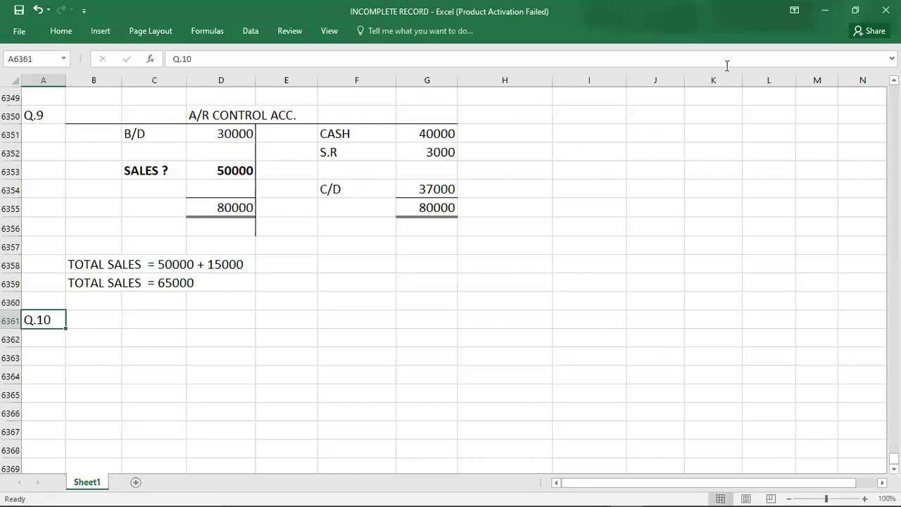
- Enter the opening balance B/D of 35 in C6364:D6364 of the Q.12 CASH account, taking the amount from the PDF
{"action": "key", "text": "alt+Tab"}
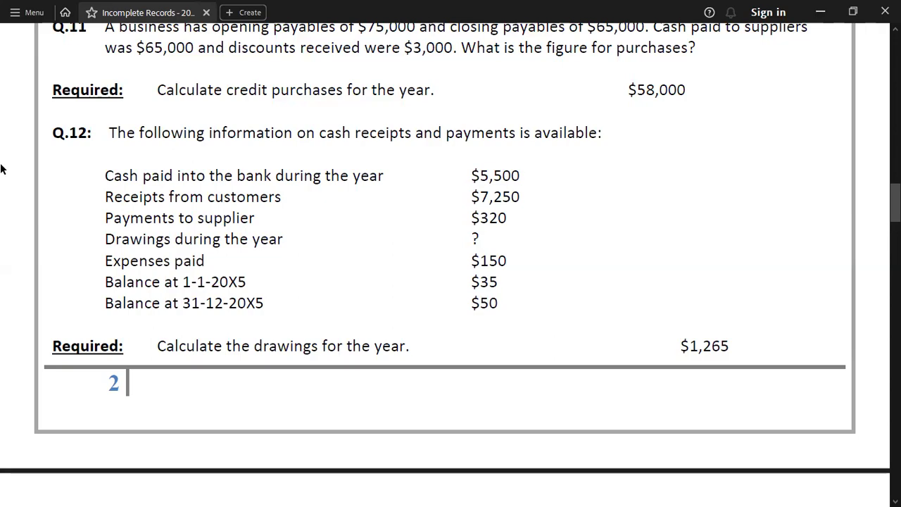
{"action": "key", "text": "alt+Tab"}
{"action": "key", "text": "alt+Tab"}
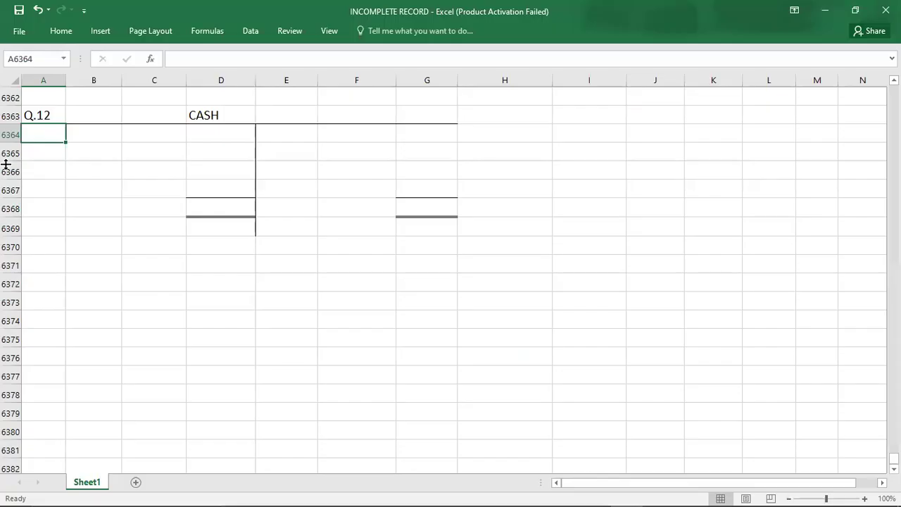
{"action": "key", "text": "Right"}
{"action": "key", "text": "Right"}
{"action": "key", "text": "alt+Tab"}
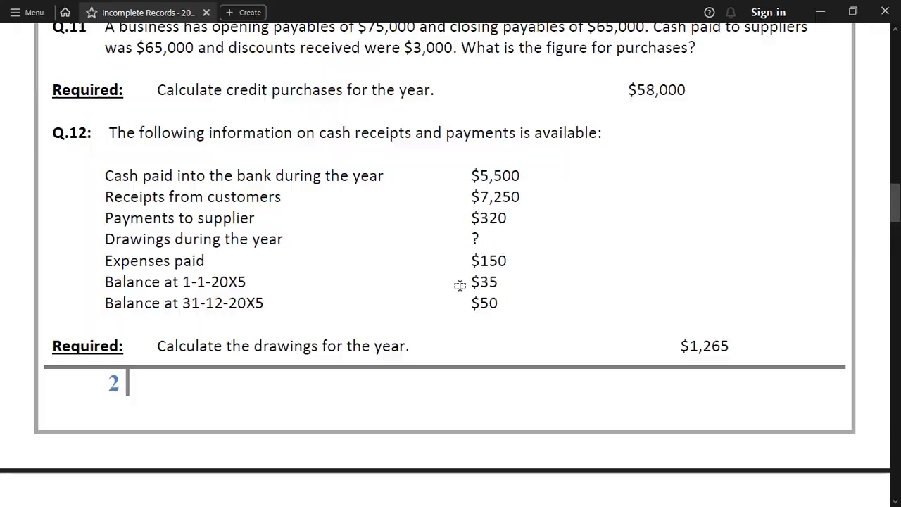
{"action": "key", "text": "alt+Tab"}
{"action": "type", "text": "B/D"}
{"action": "key", "text": "Tab"}
{"action": "type", "text": "35"}
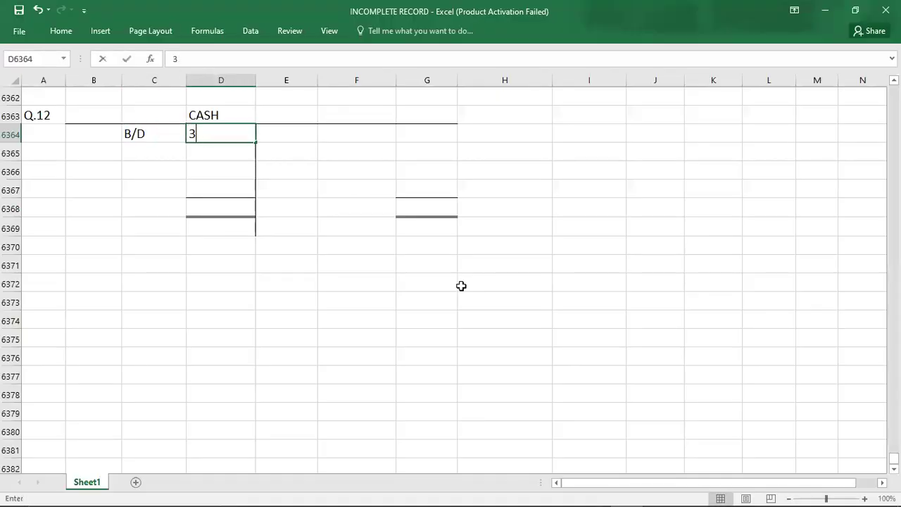
{"action": "key", "text": "Return"}
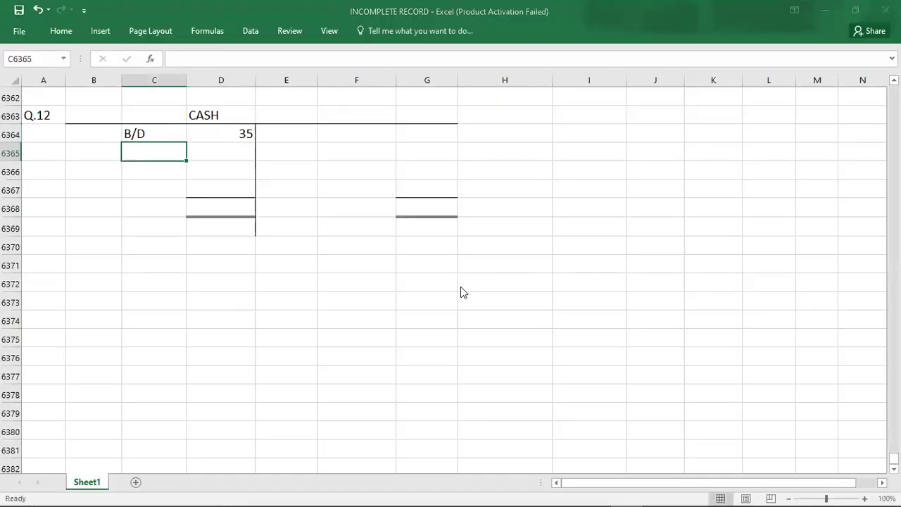
- Enter the closing balance C/D of 50 in F6367:G6367 of the CASH account, taking the amount from Q.12 in the PDF
{"action": "key", "text": "alt+Tab"}
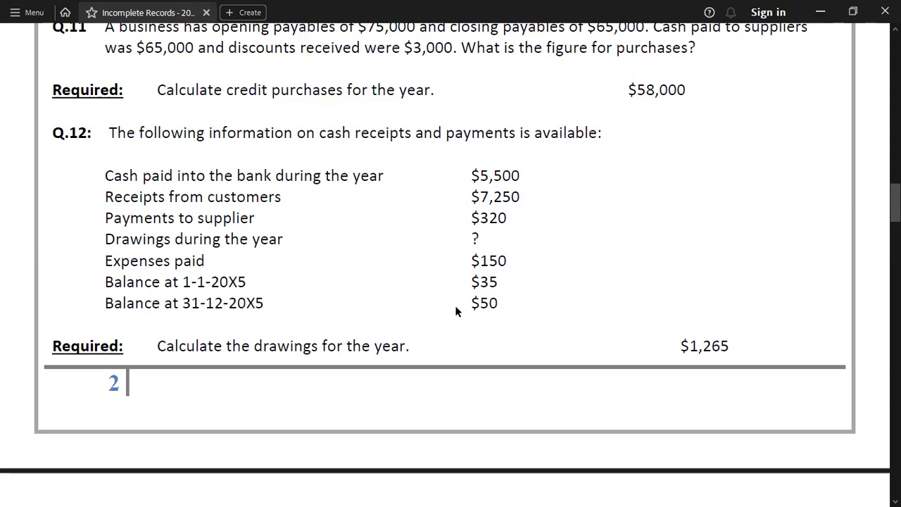
{"action": "key", "text": "alt+Tab"}
{"action": "key", "text": "Down"}
{"action": "key", "text": "Down"}
{"action": "key", "text": "Right"}
{"action": "key", "text": "Right"}
{"action": "key", "text": "Right"}
{"action": "type", "text": "C/D"}
{"action": "key", "text": "Tab"}
{"action": "type", "text": "50"}
{"action": "key", "text": "Return"}
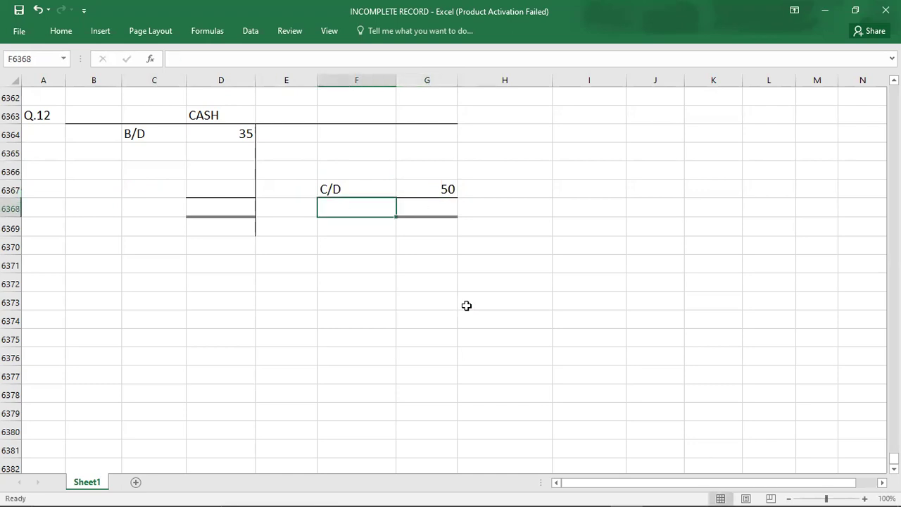
- Switch to the PDF to read the cash receipts and payments listed in Q.12
{"action": "key", "text": "alt+Tab"}
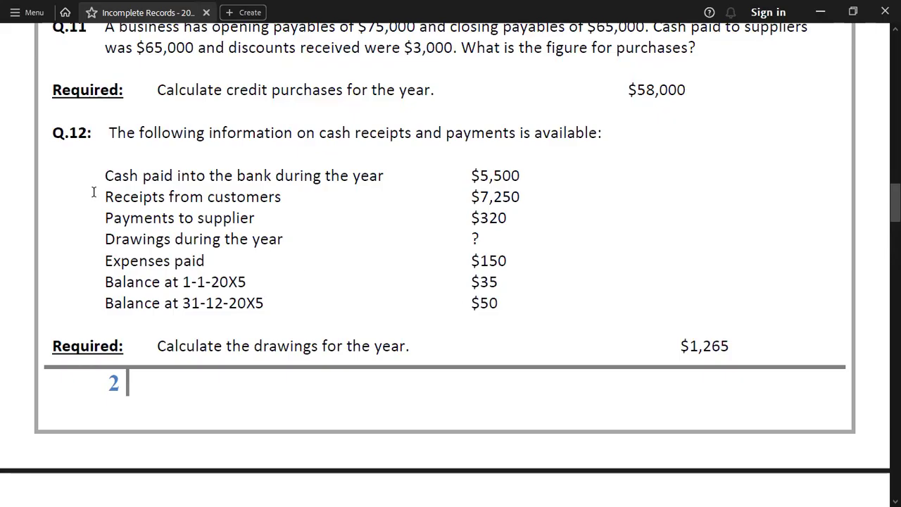